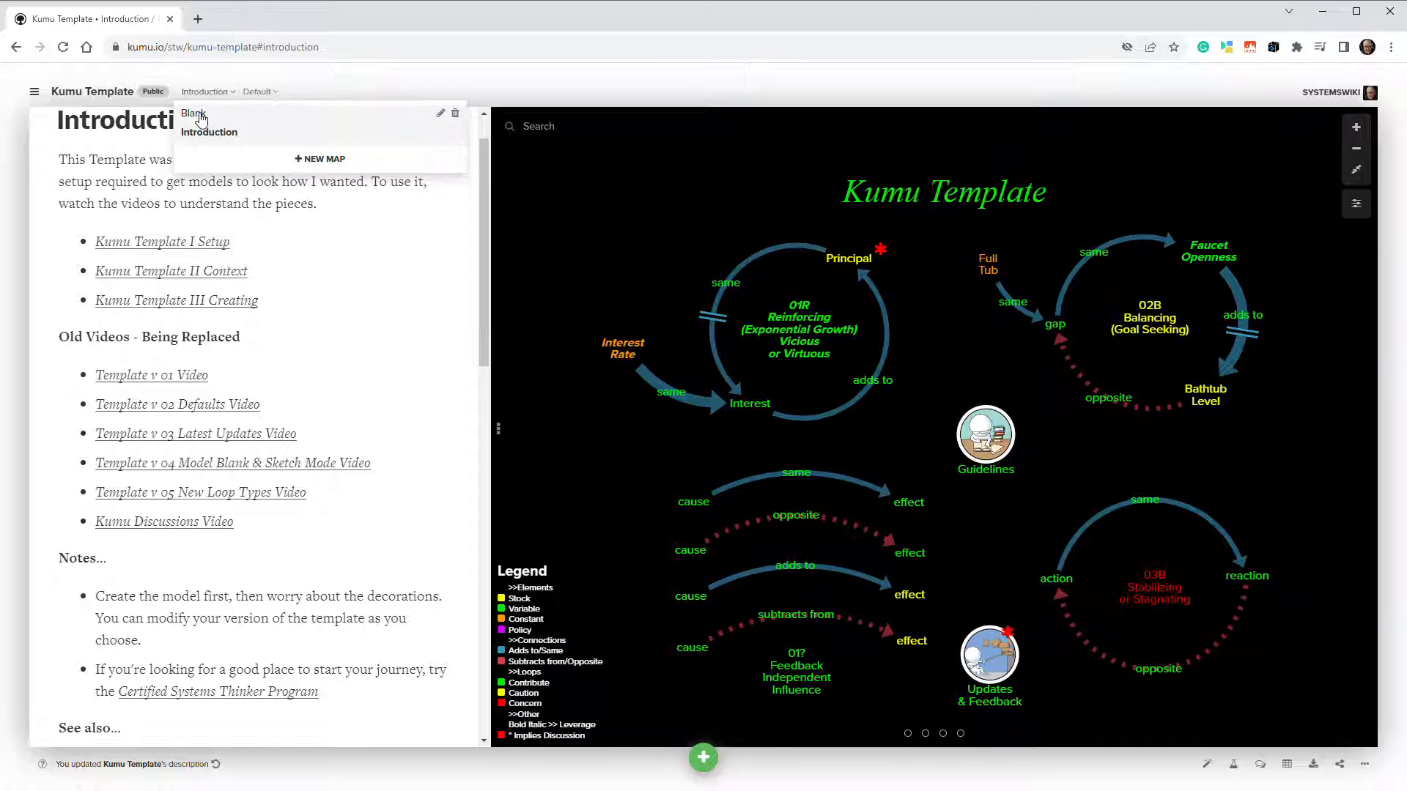
- Switch the Blank map to Edit View and add an element labelled Cat, placed left of the canvas centre
left_click(250, 93)
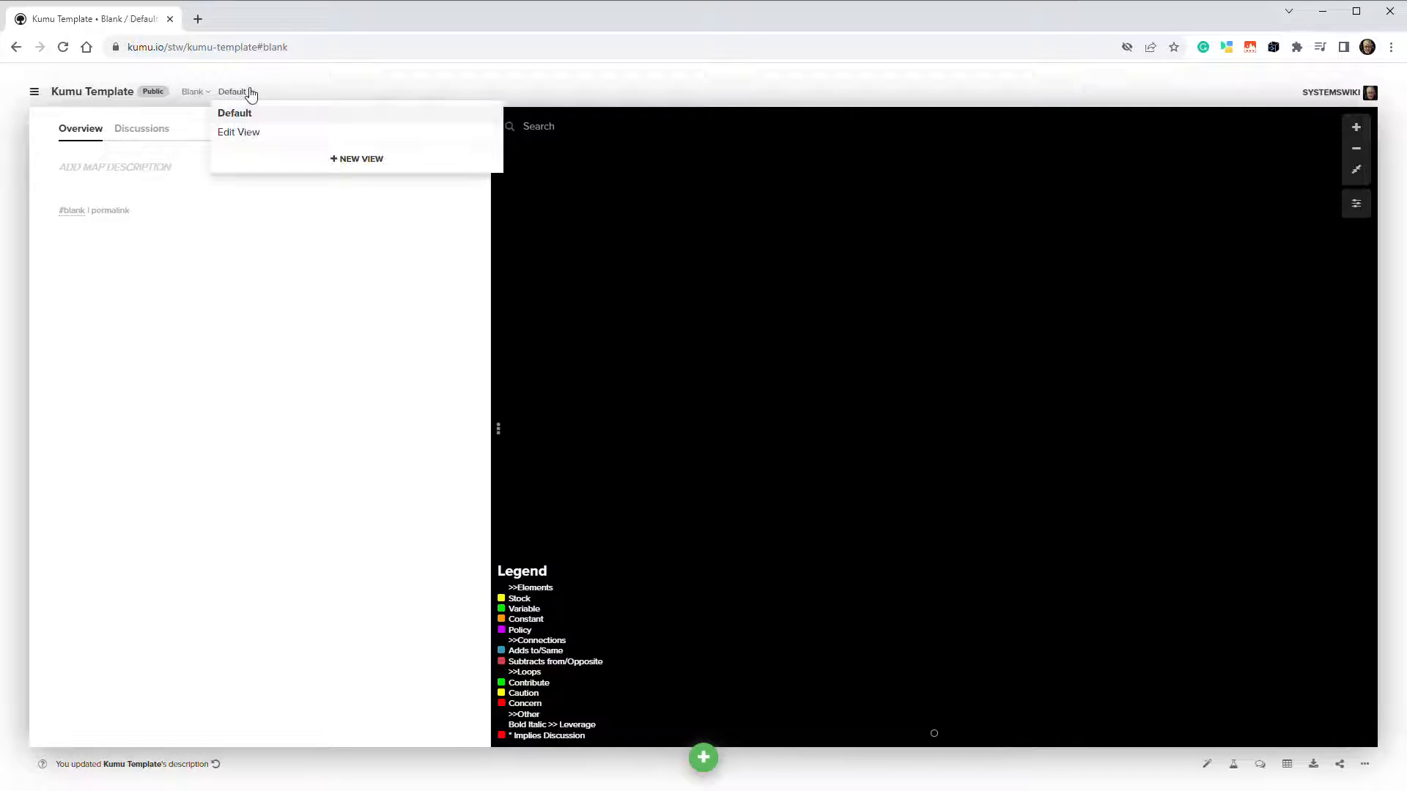
left_click(235, 134)
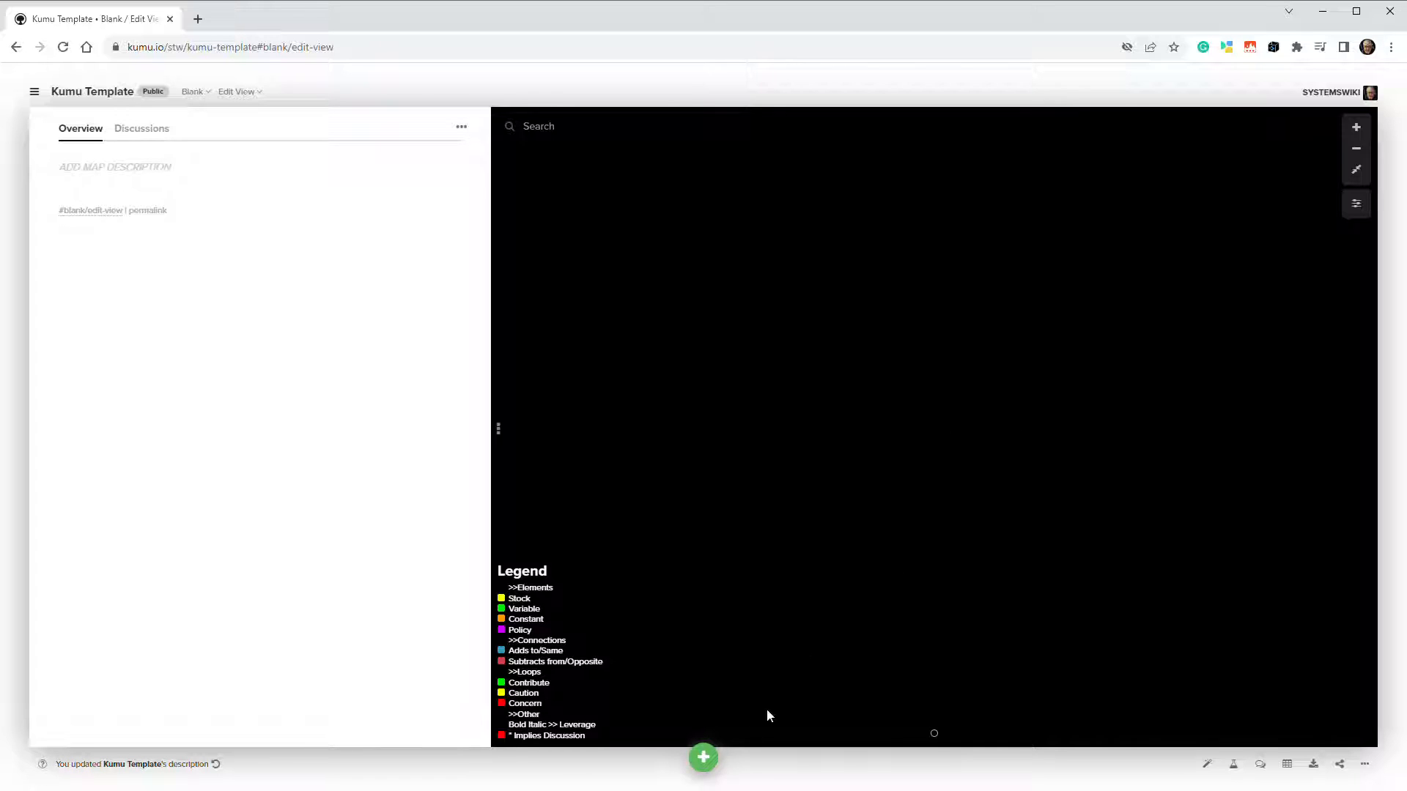
left_click(704, 758)
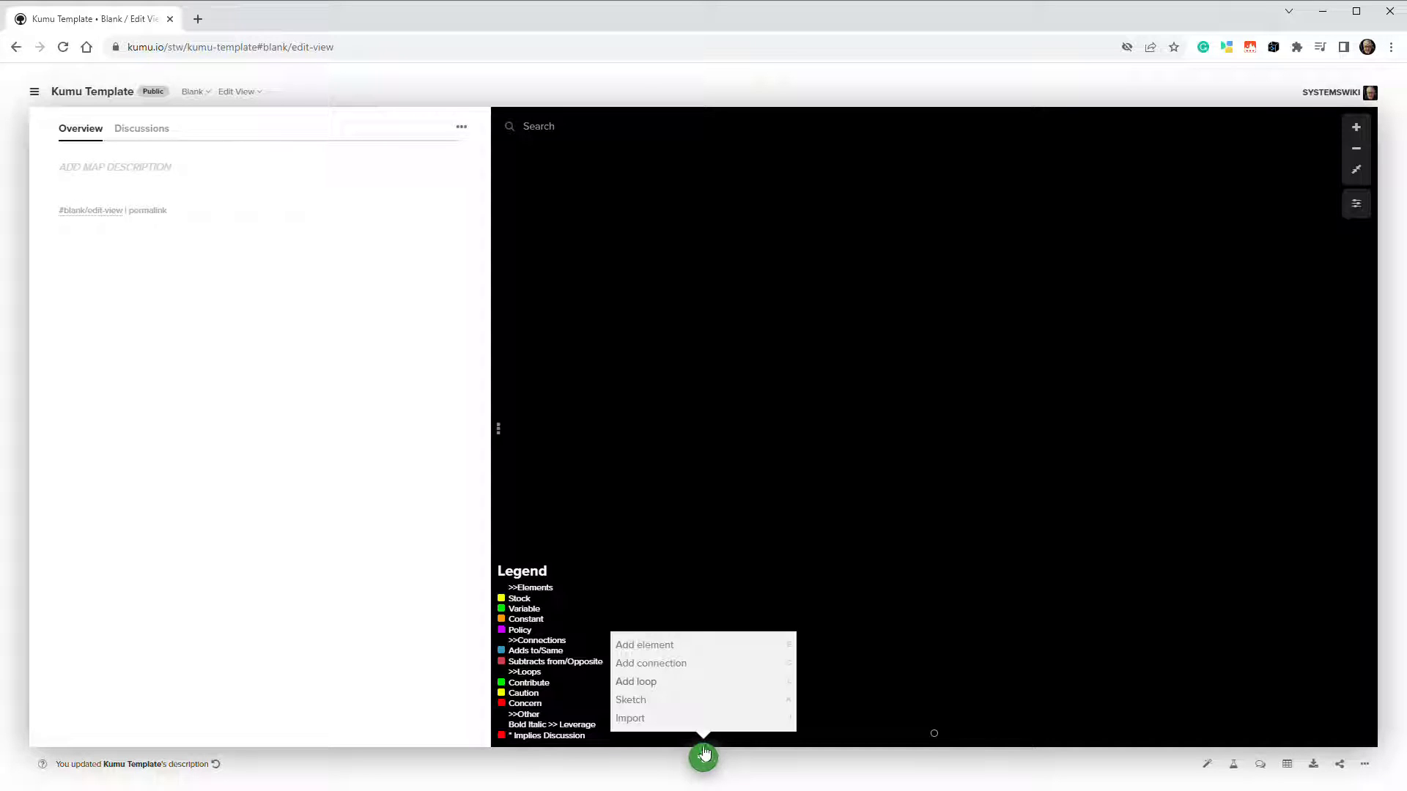
left_click(654, 648)
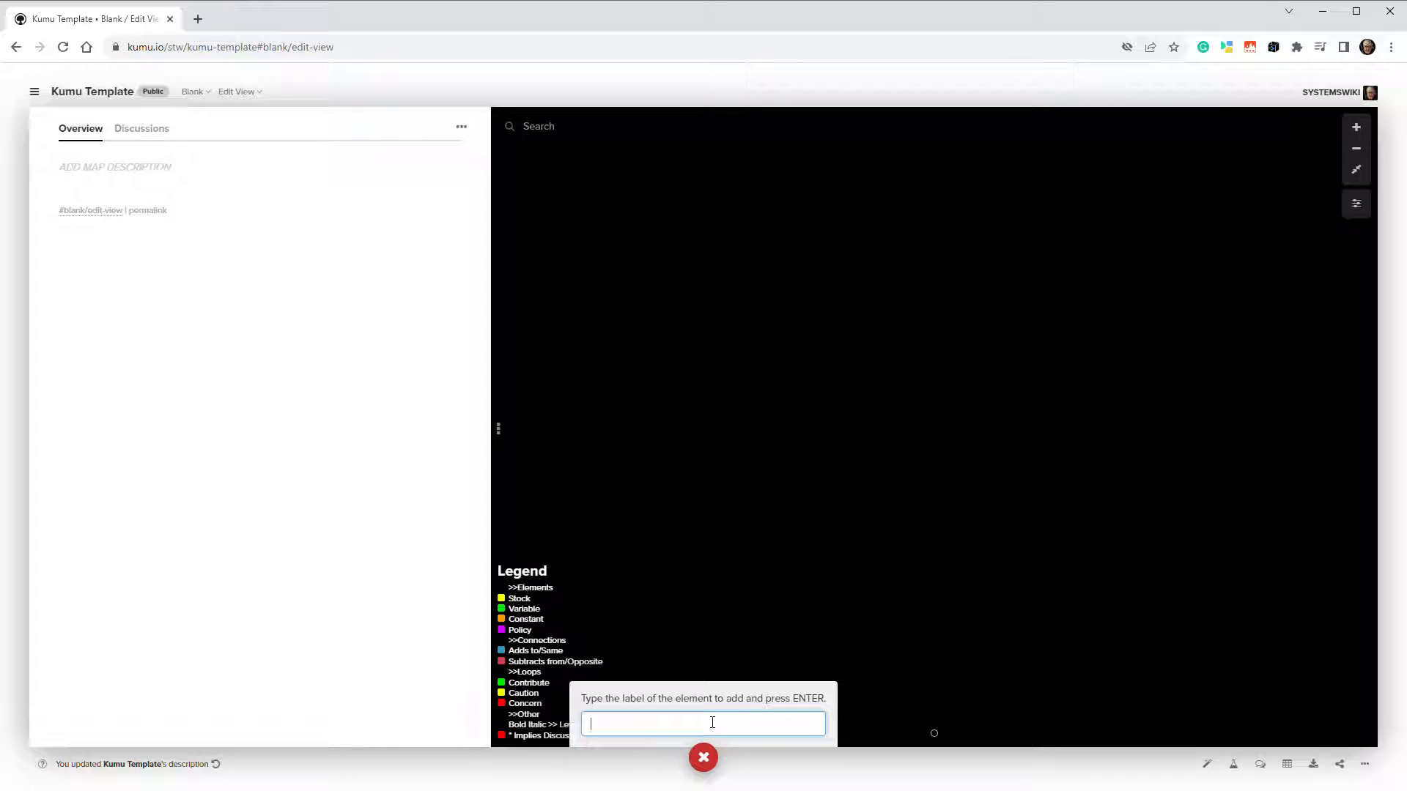
type("Cat")
key("Return")
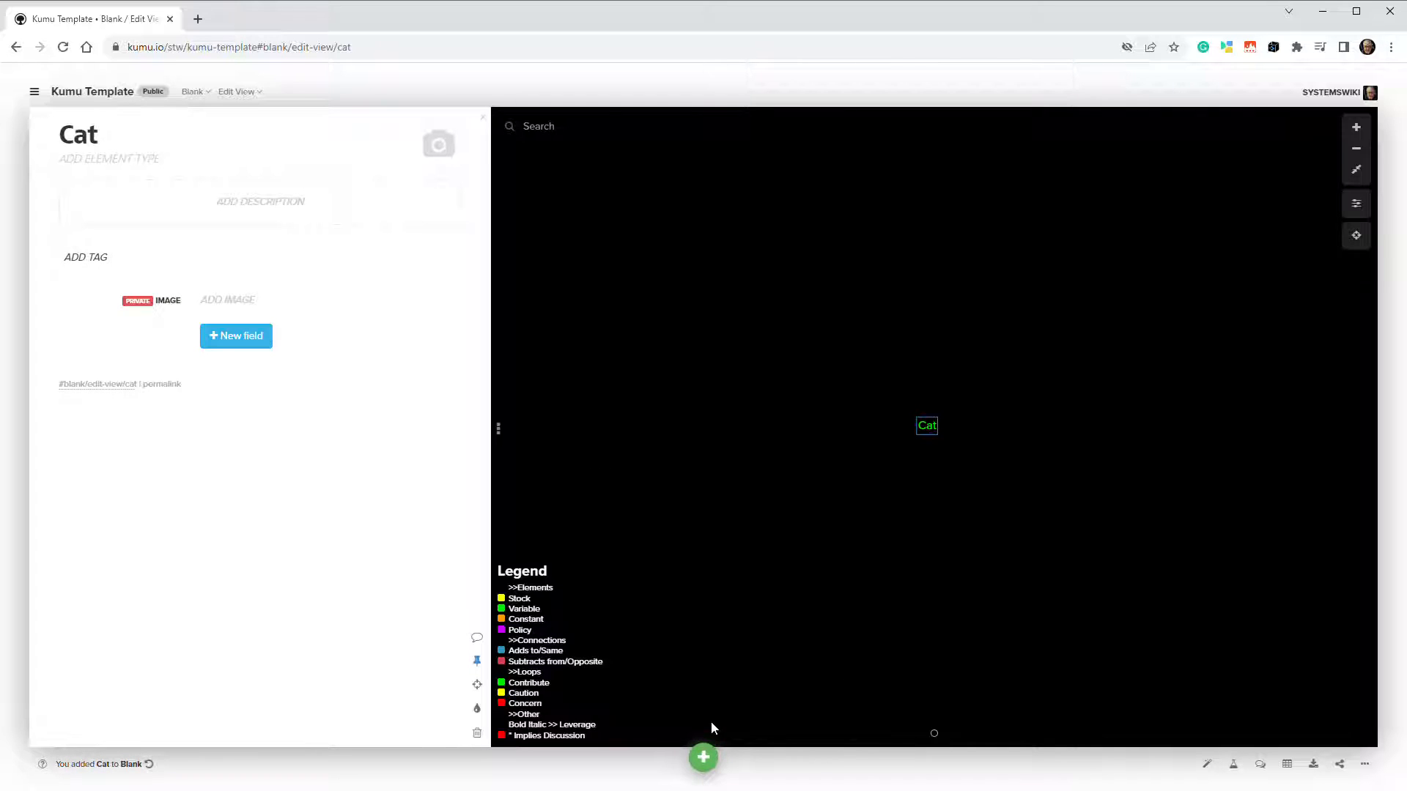
left_click_drag(924, 427, 730, 467)
- Add an element labelled Mouse and place it above and to the right of Cat
left_click(703, 758)
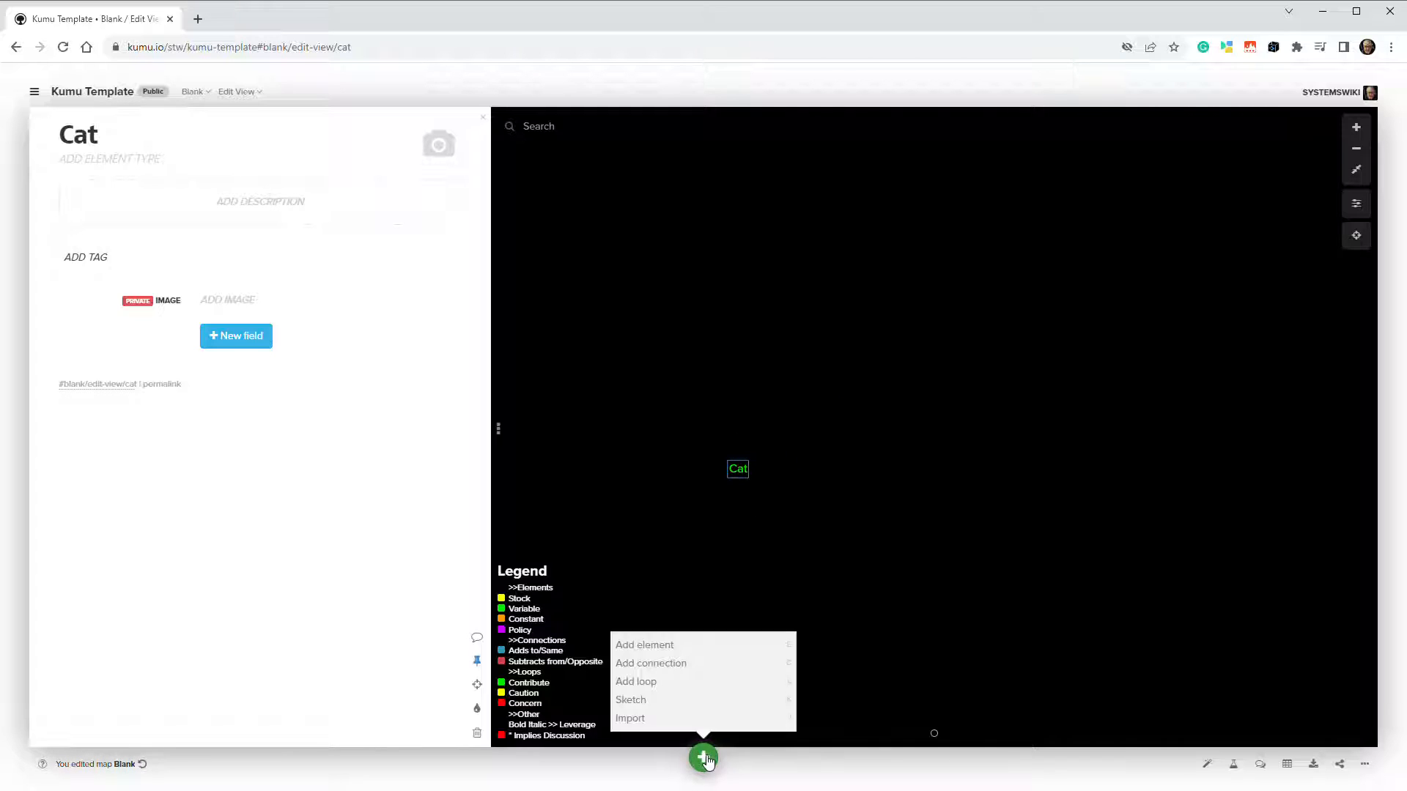
left_click(652, 646)
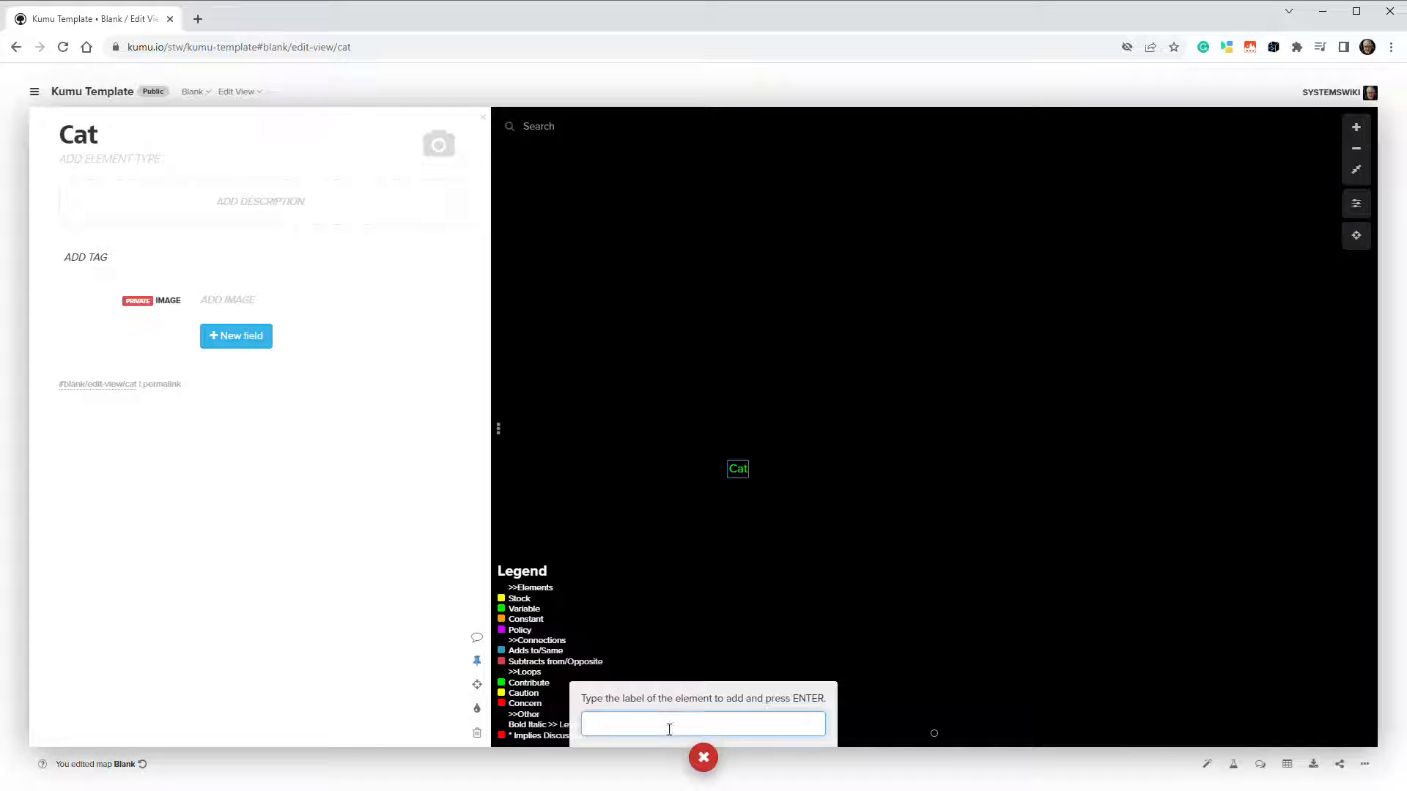
type("Mouse")
key("Return")
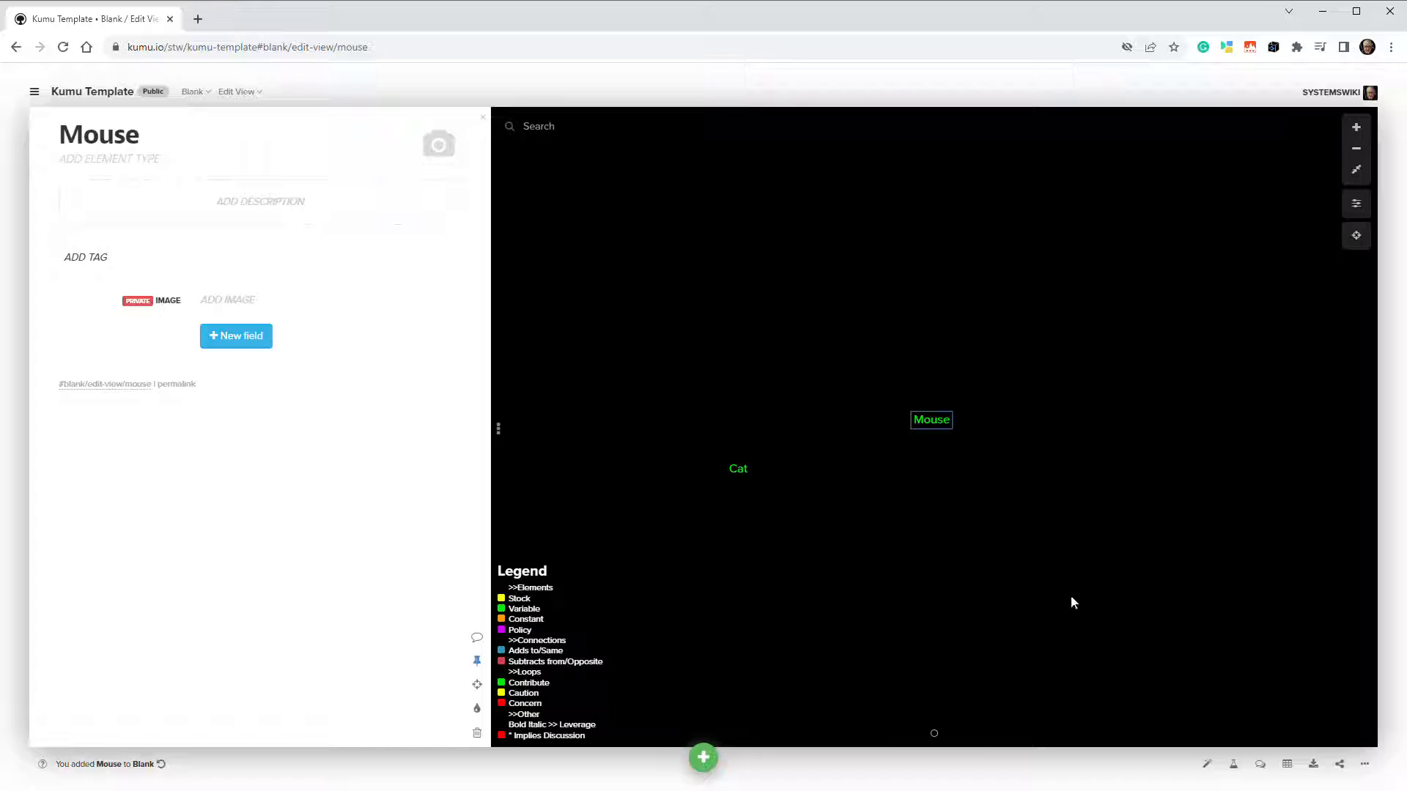
left_click_drag(936, 430, 847, 374)
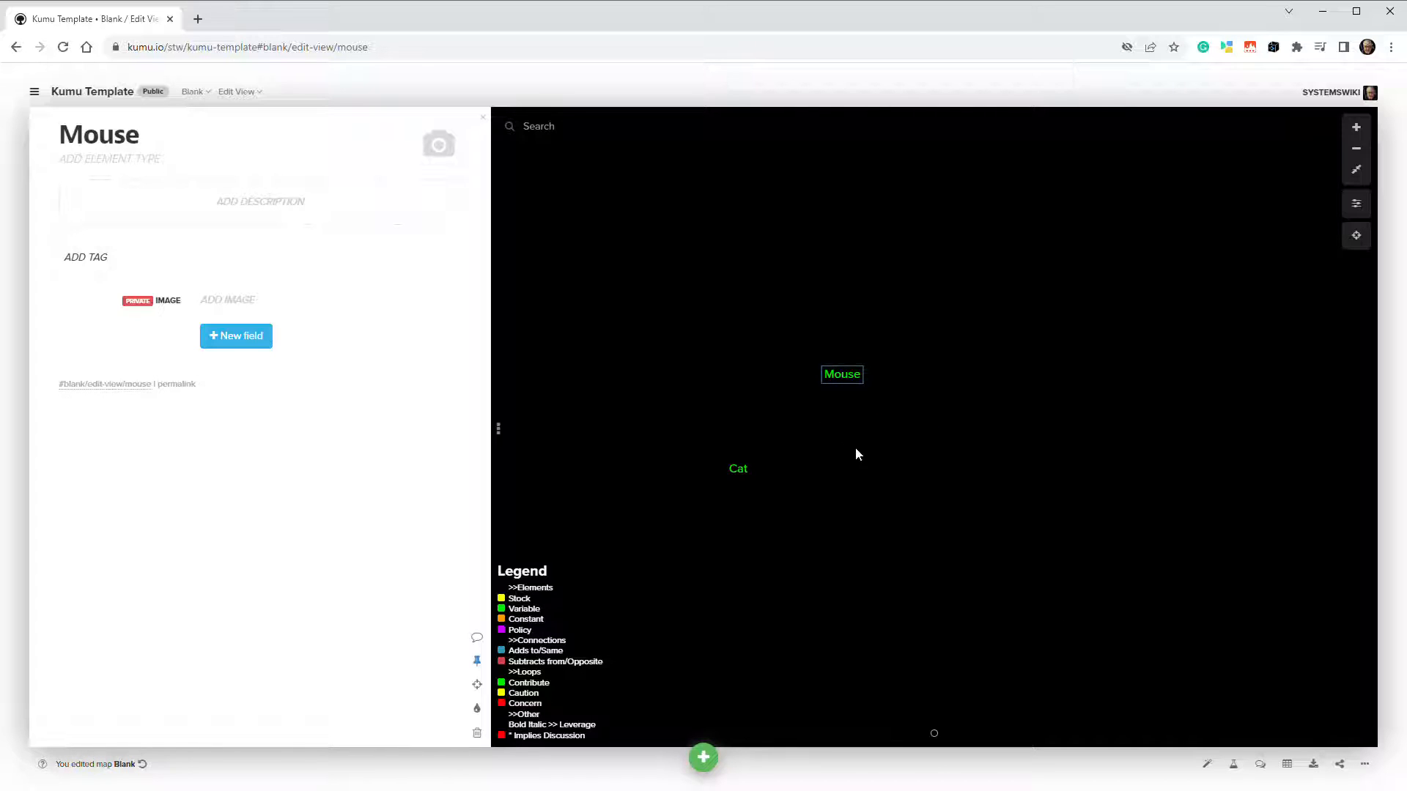
- Add a connection from Mouse to Cat
mouse_move(843, 378)
left_click(703, 770)
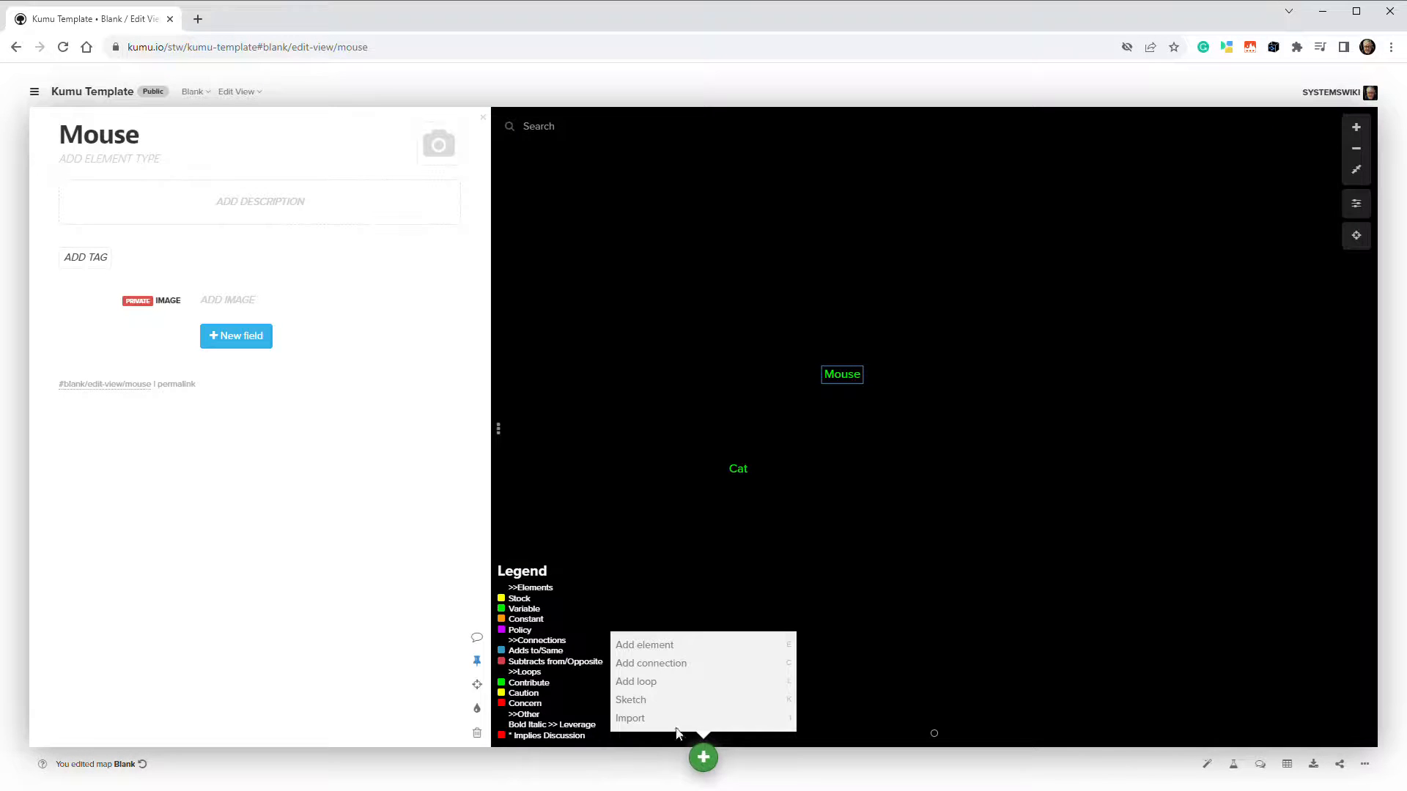
left_click(648, 664)
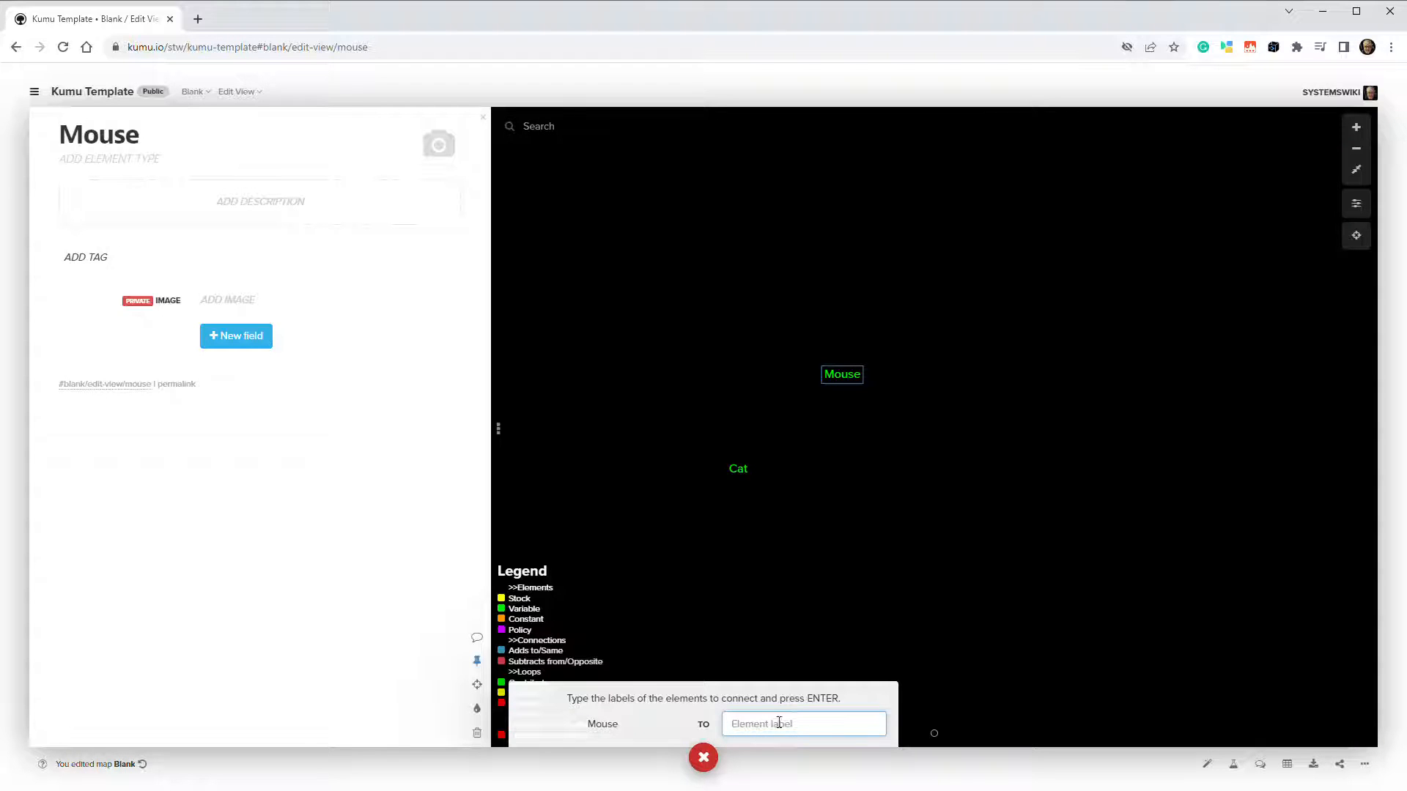
type("Cat")
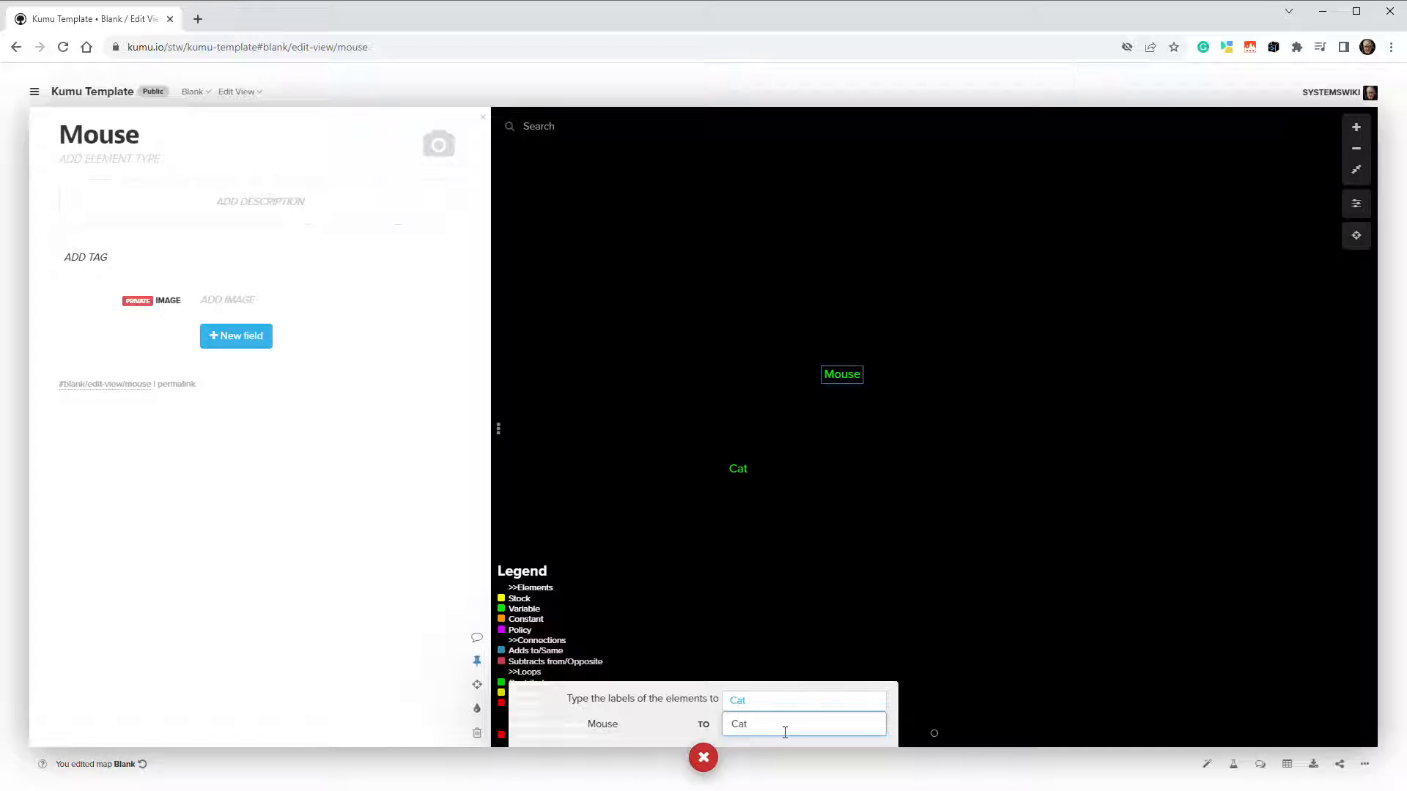
key("Return")
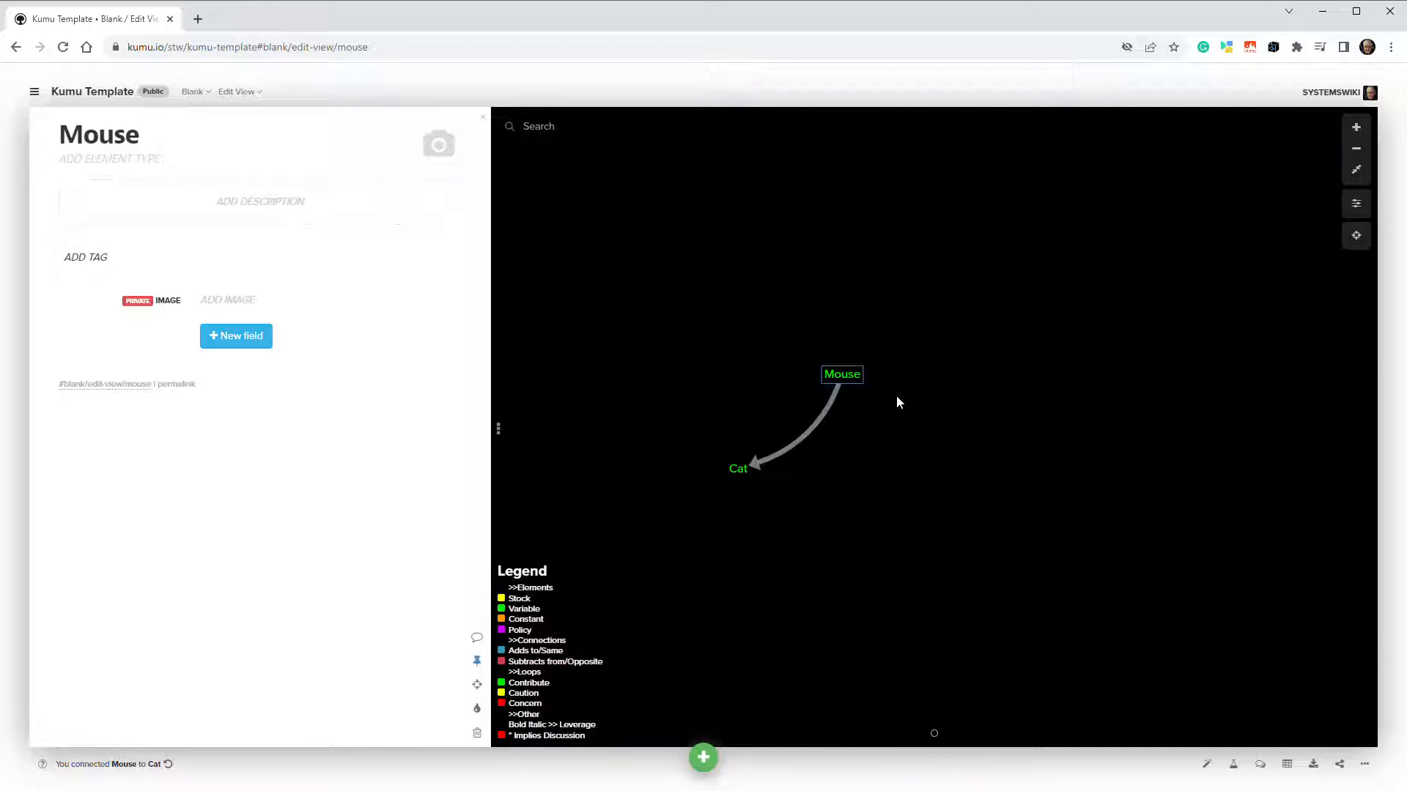
- Reverse the direction of the connection so it runs from Cat to Mouse
left_click(807, 441)
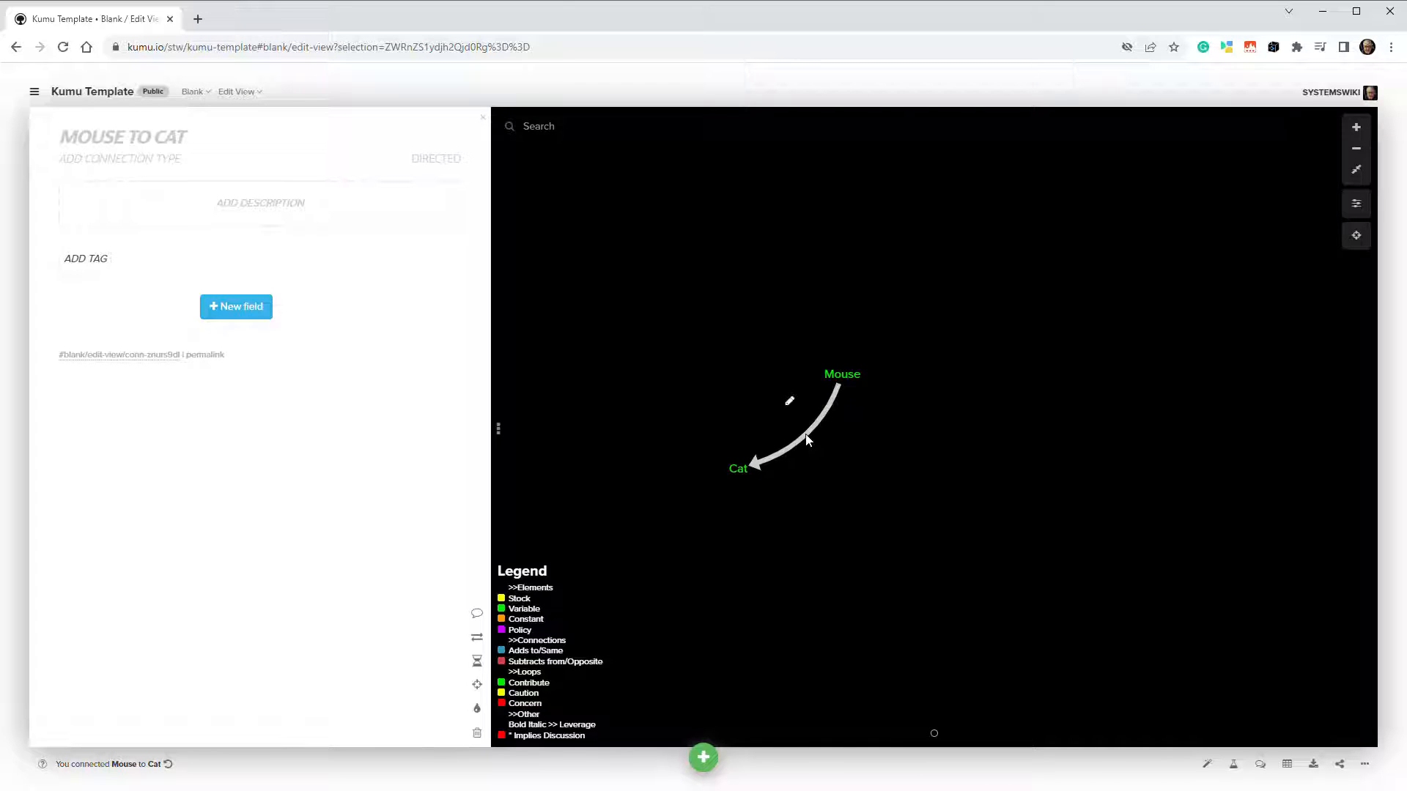
left_click(477, 639)
left_click(555, 582)
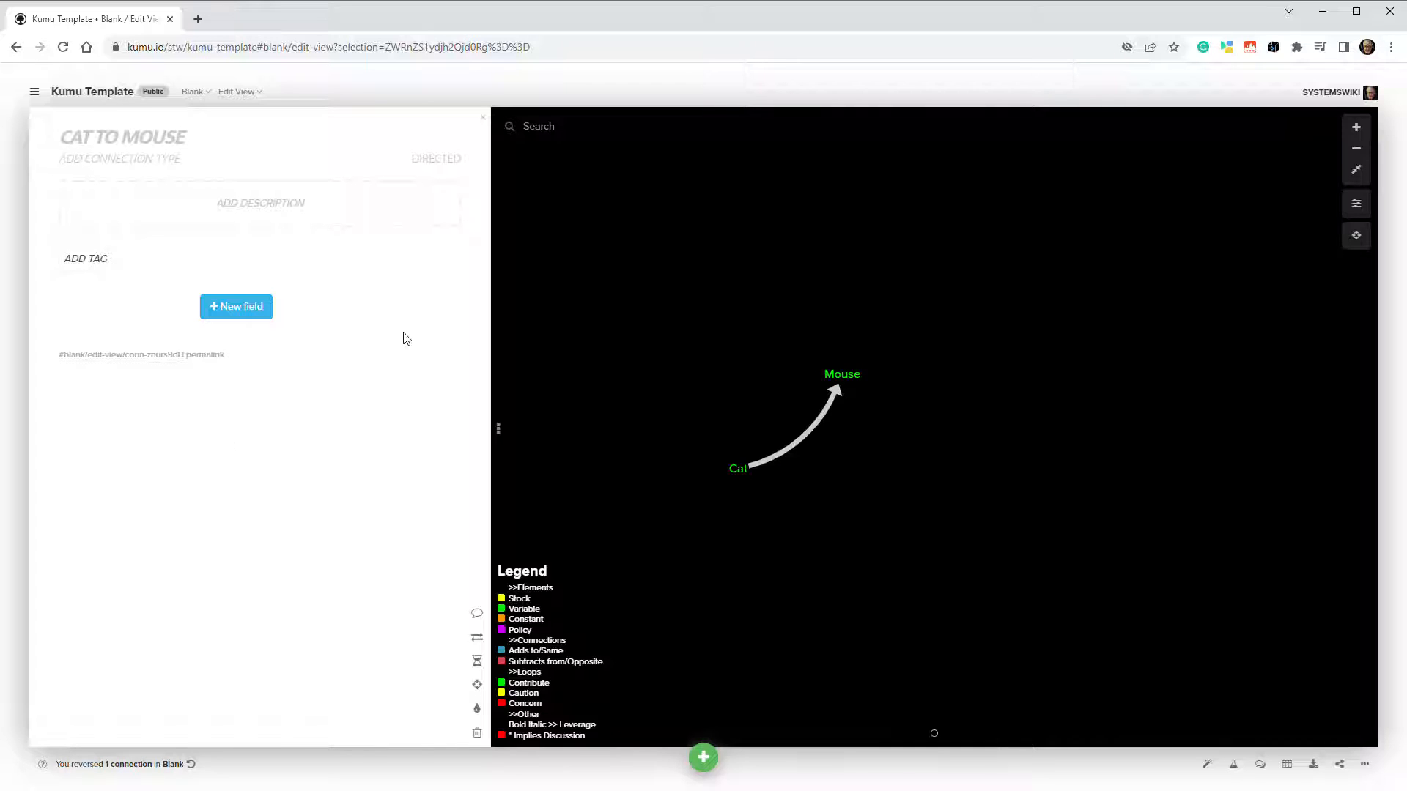
- Set the Cat element's type to Variable
left_click(739, 472)
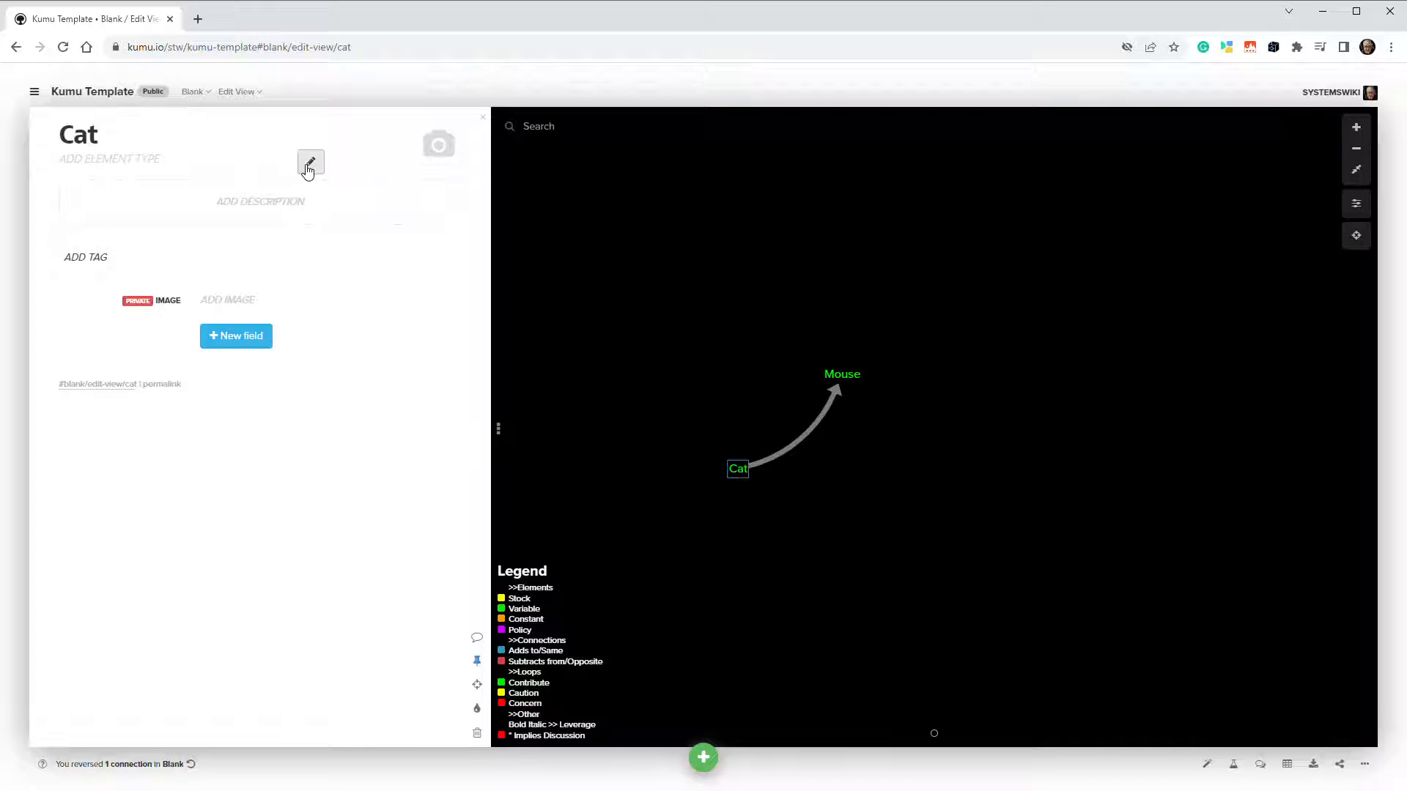
left_click(146, 158)
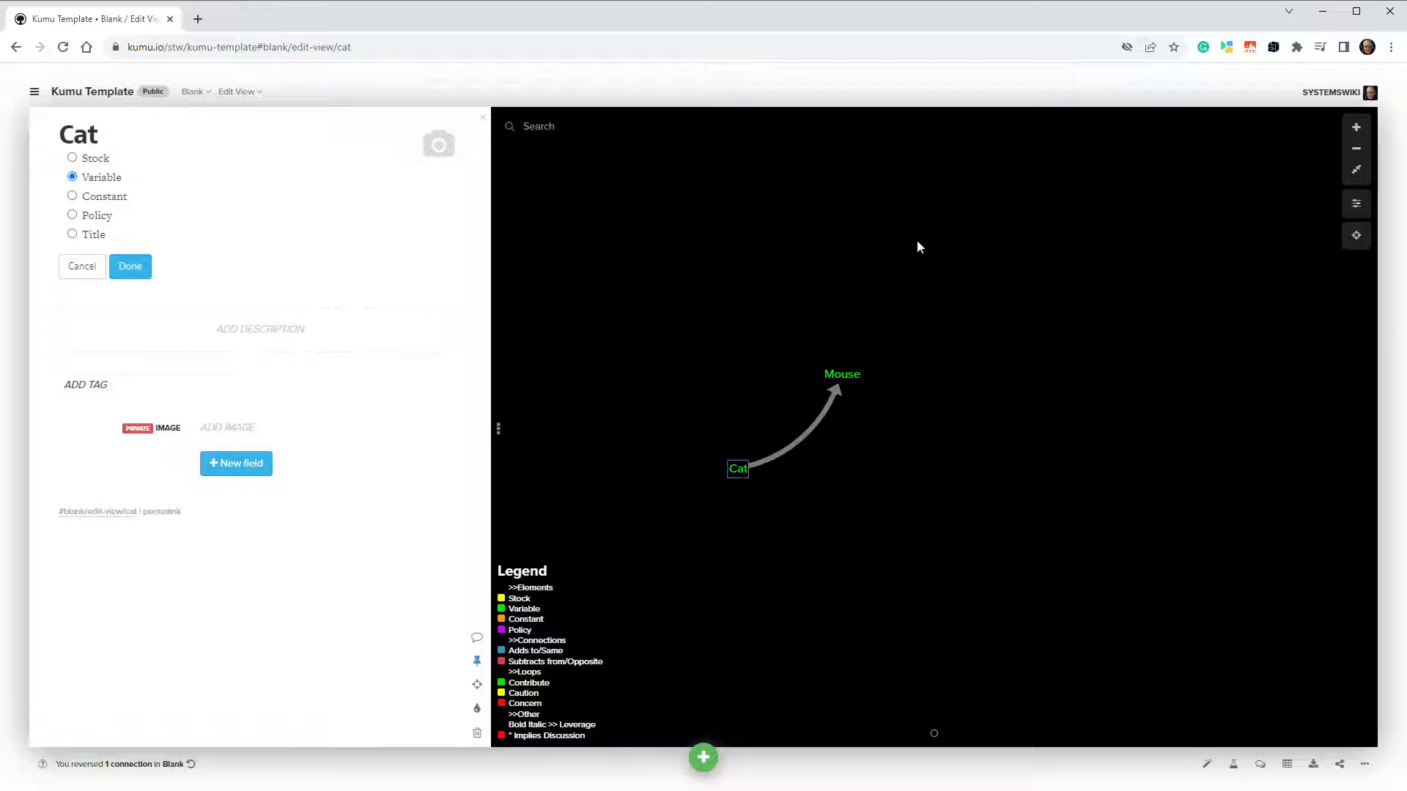
left_click(136, 271)
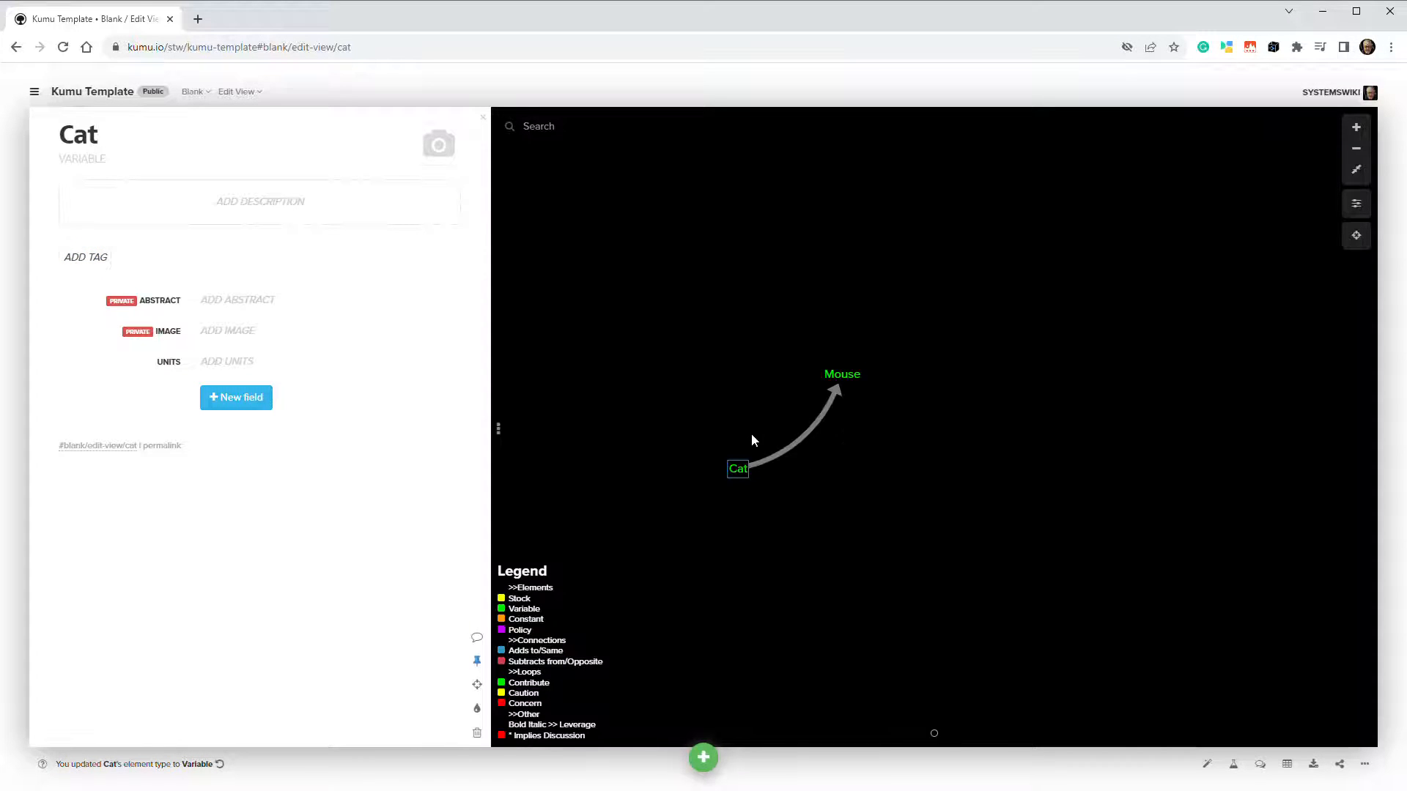
- Set the type of the Cat to Mouse connection to Adds to/Same
left_click(810, 440)
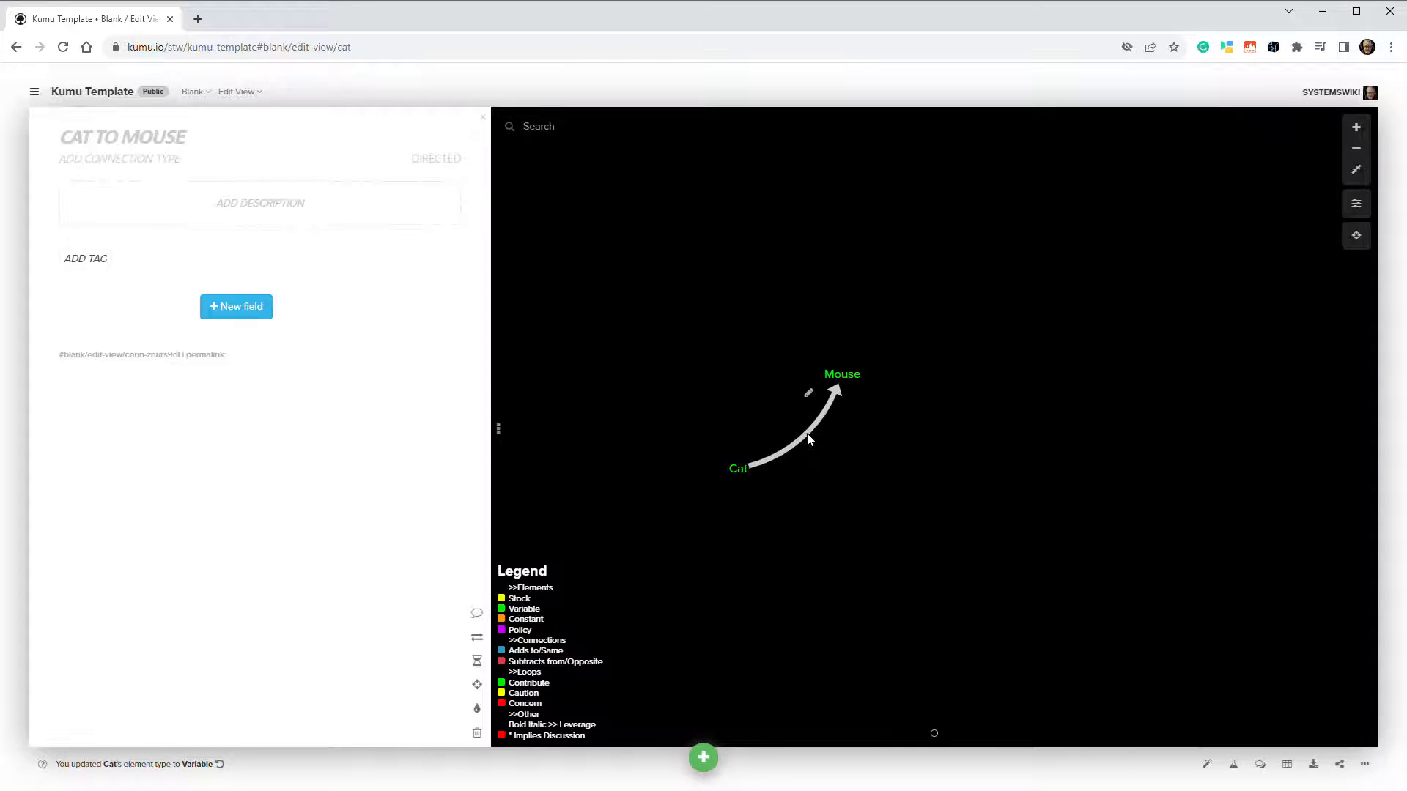
left_click(162, 160)
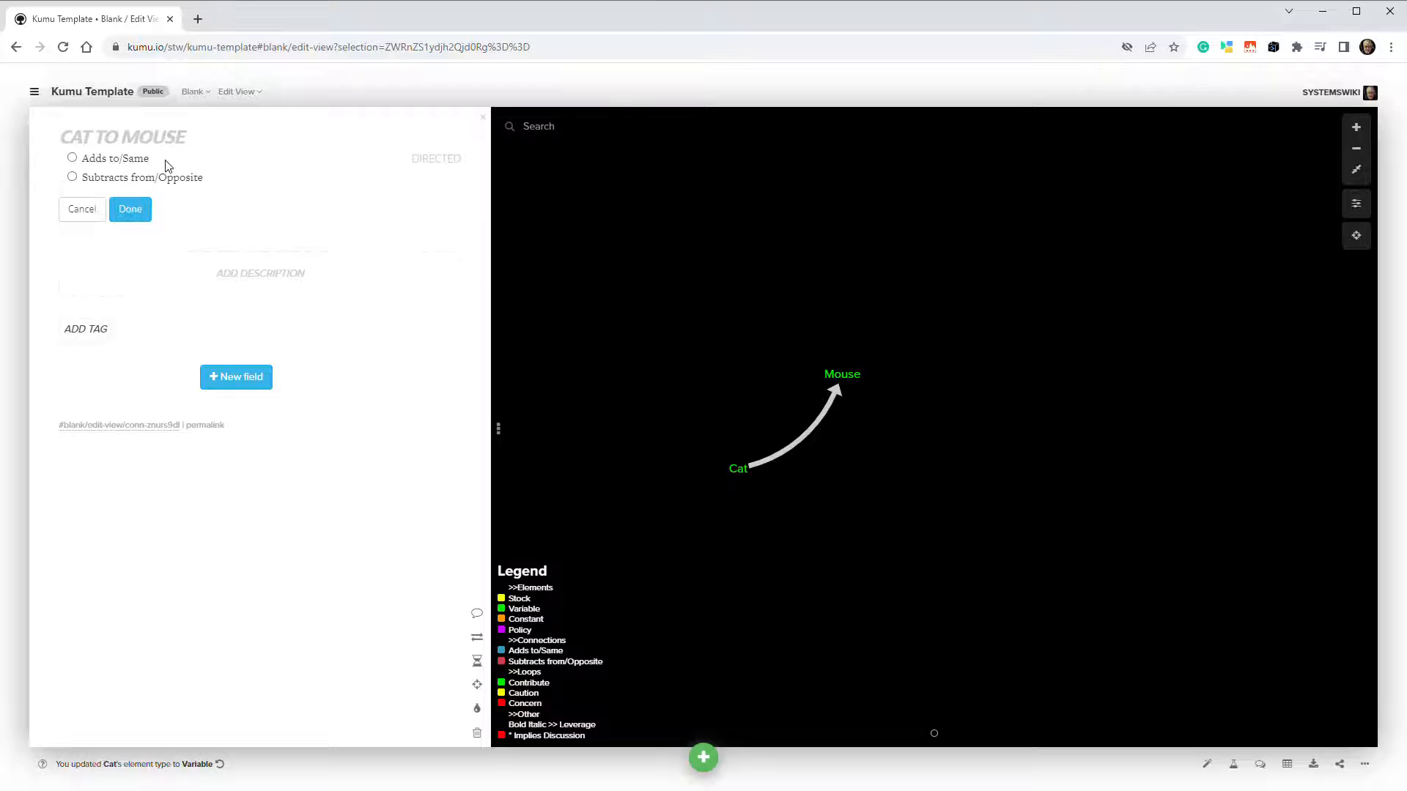
left_click(72, 159)
left_click(124, 210)
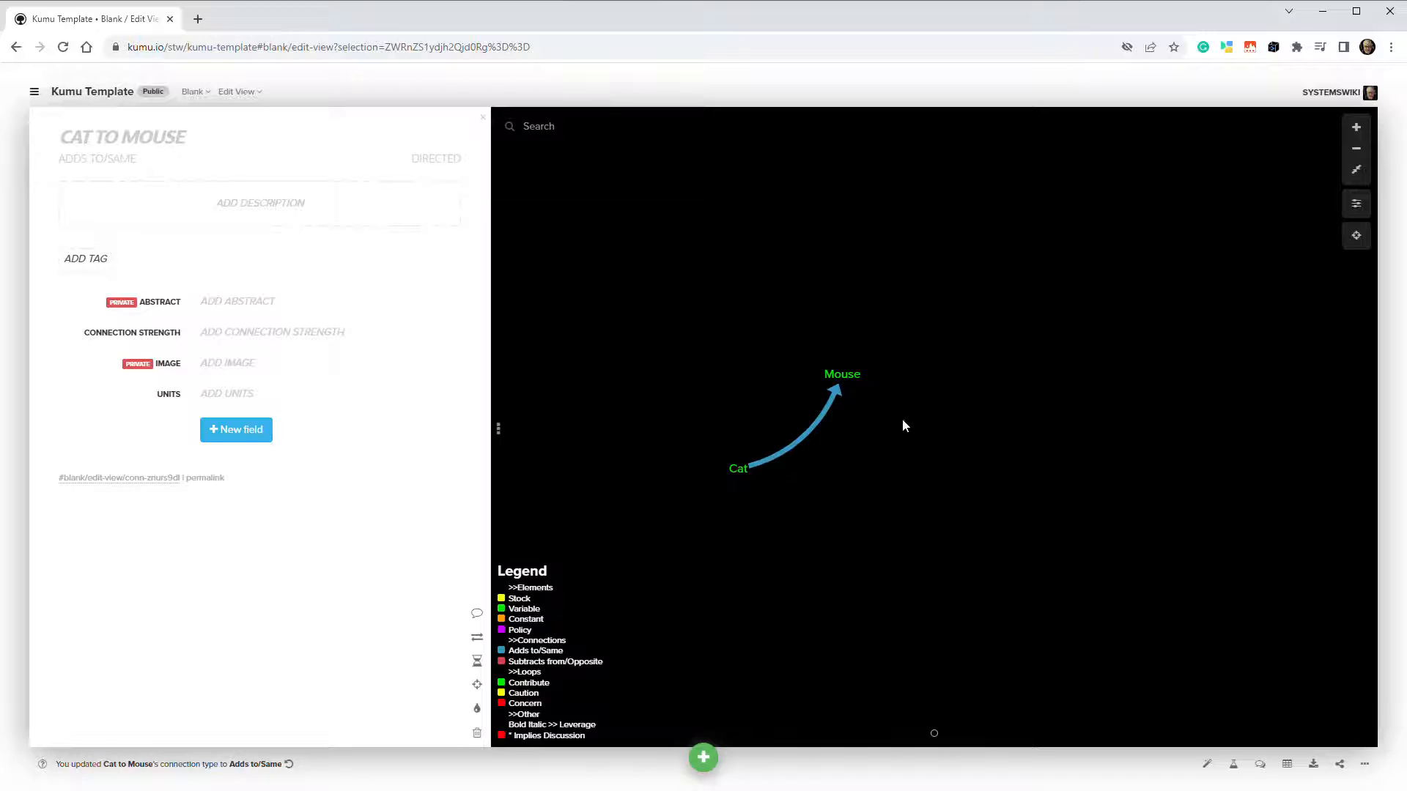
- Label the Cat to Mouse connection Chases
mouse_move(808, 437)
mouse_move(135, 151)
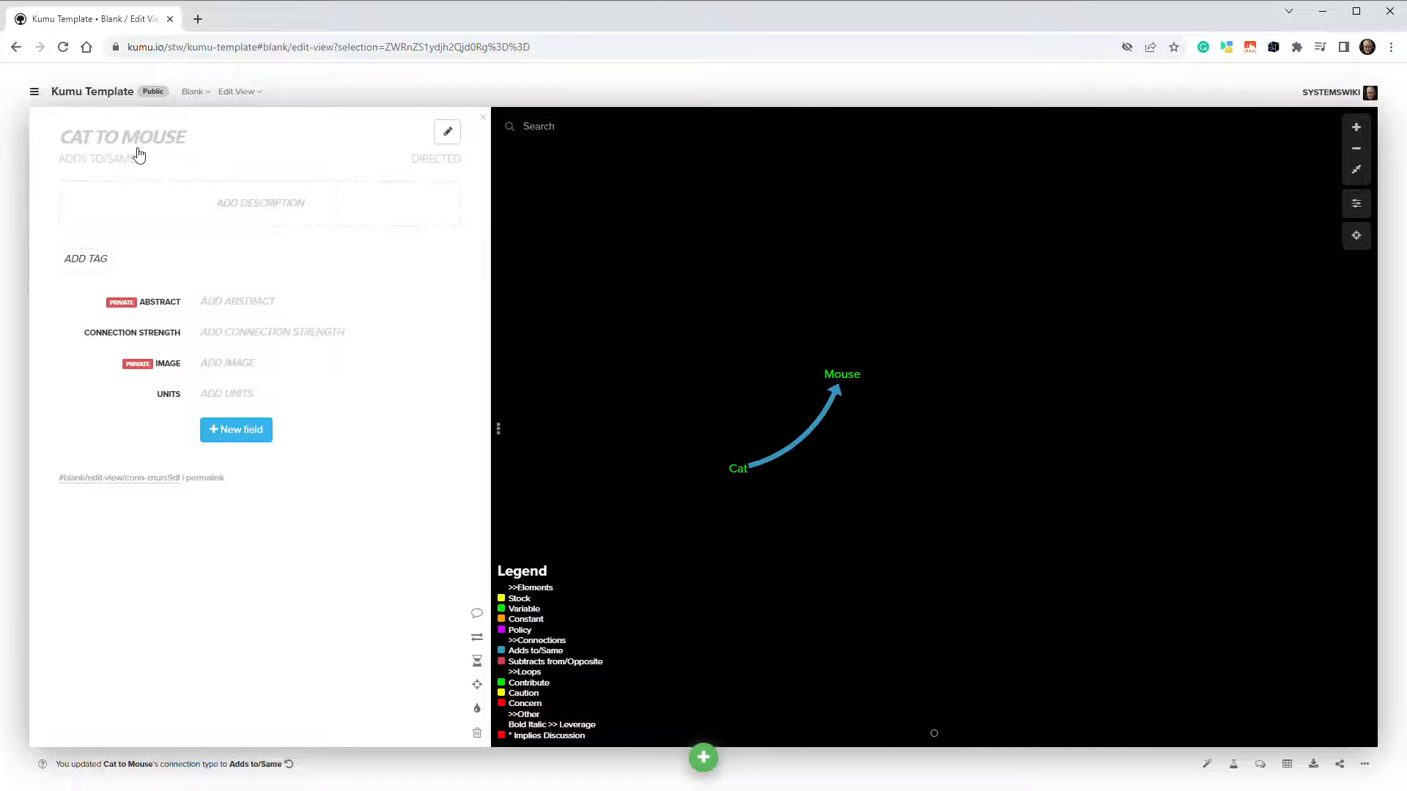
left_click(449, 134)
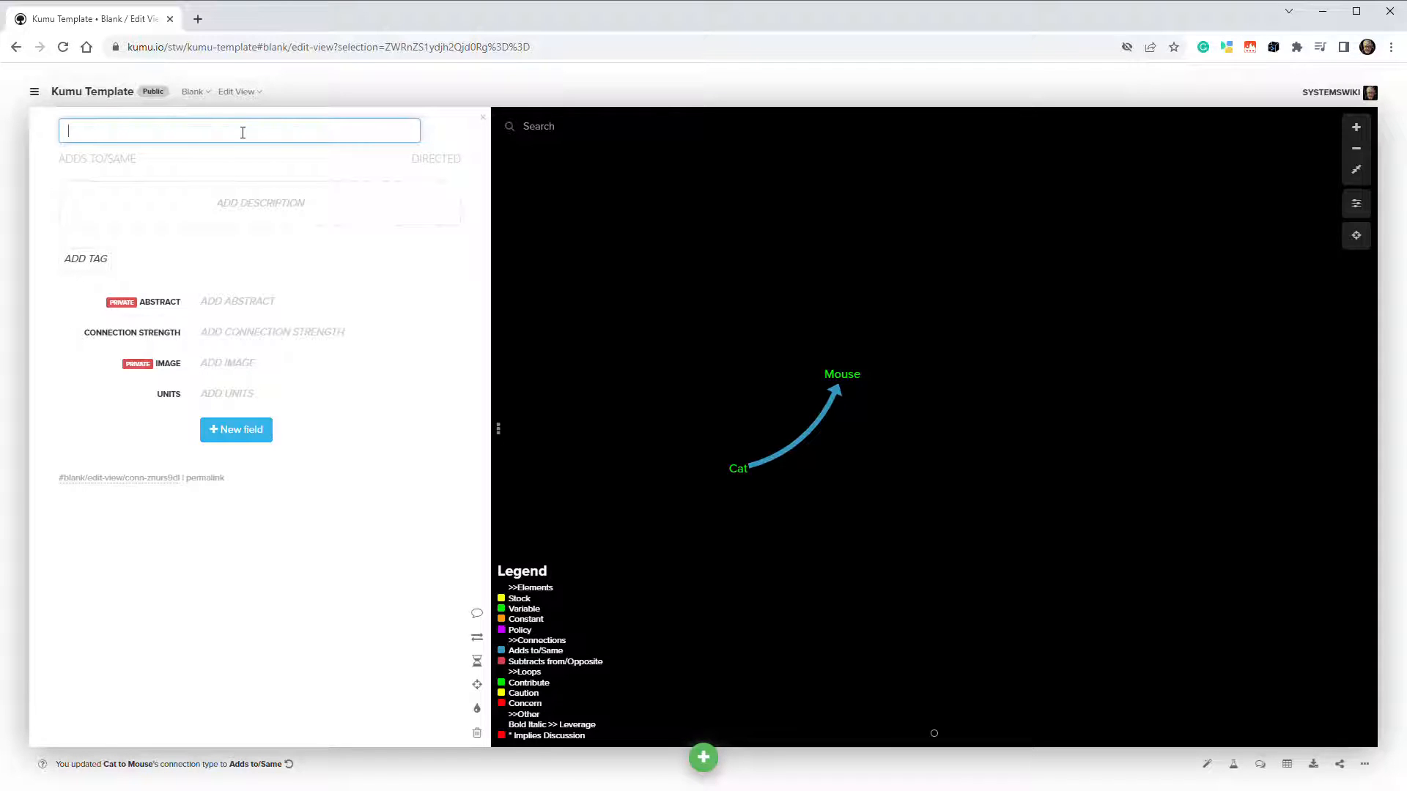
type("Chases")
key("Return")
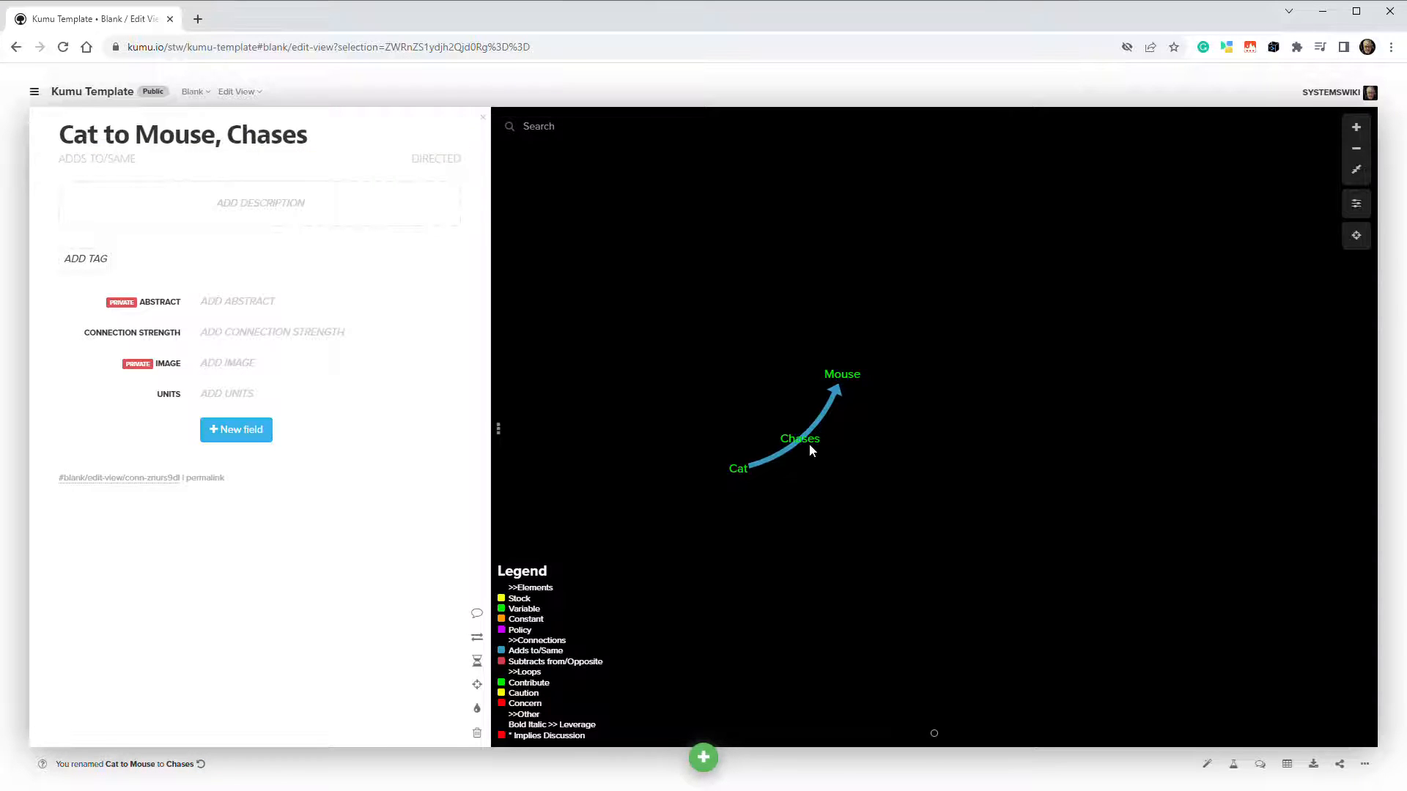
- Clear the label of the Cat to Mouse connection and re-enter it as Chases
mouse_move(453, 143)
left_click(448, 133)
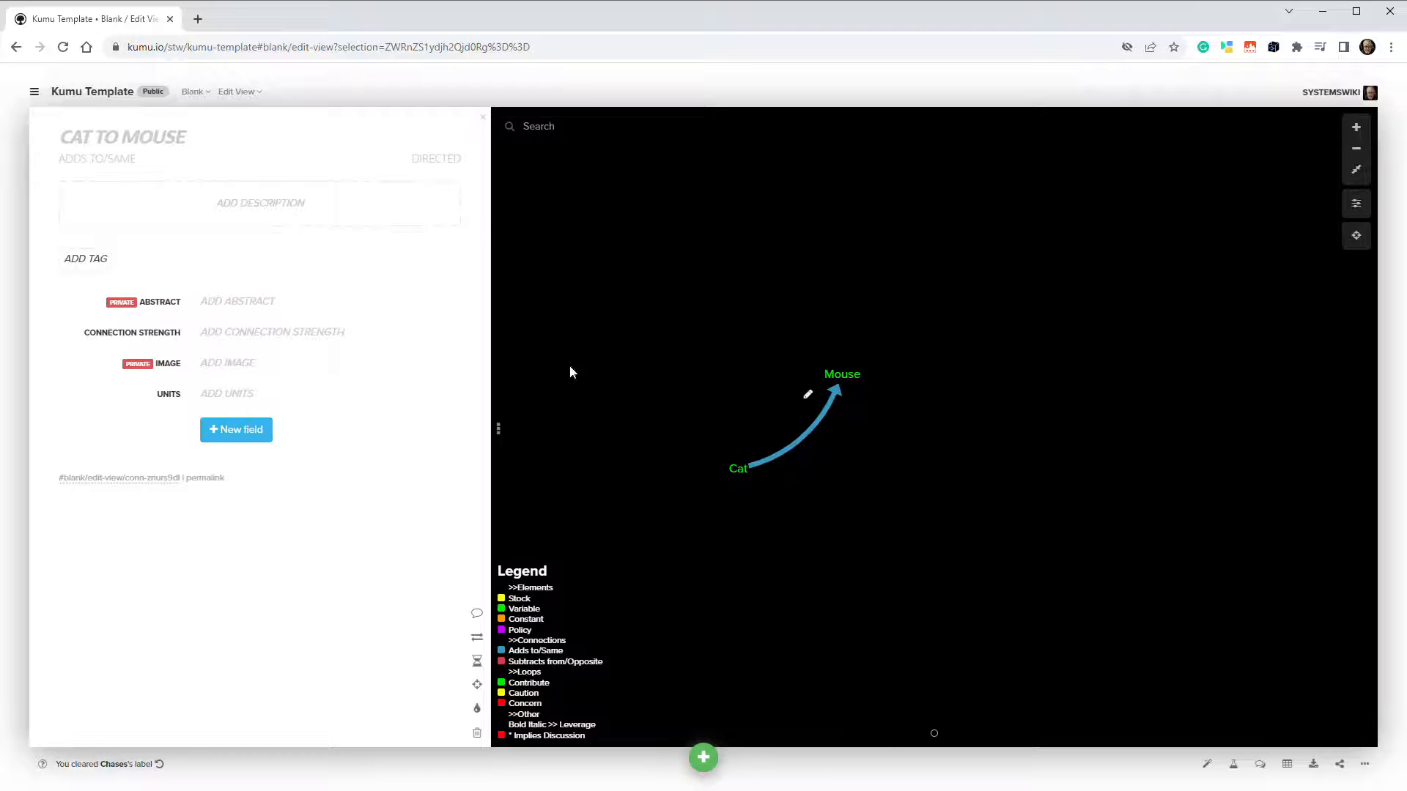
mouse_move(299, 160)
left_click(446, 130)
type("Chases")
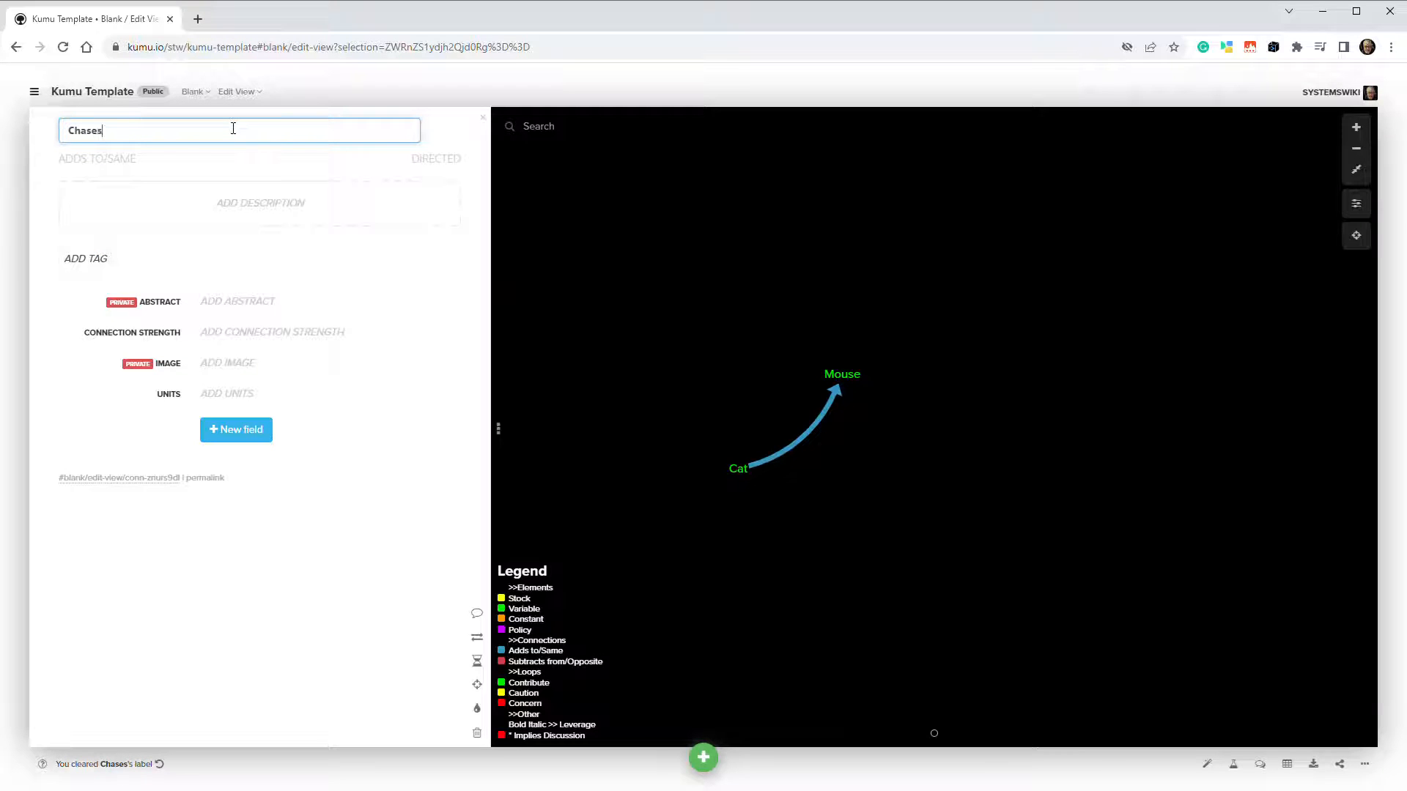
key("Return")
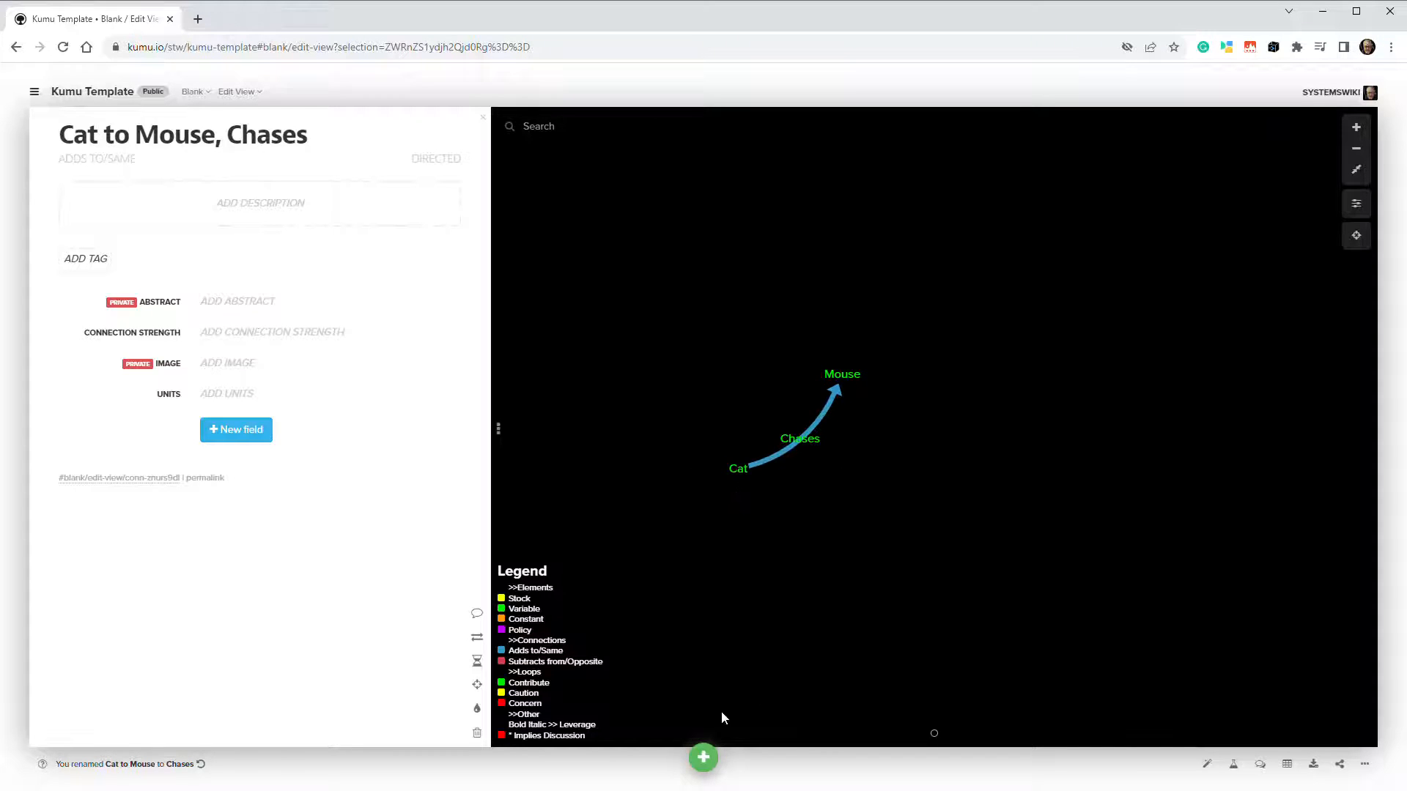
left_click(704, 757)
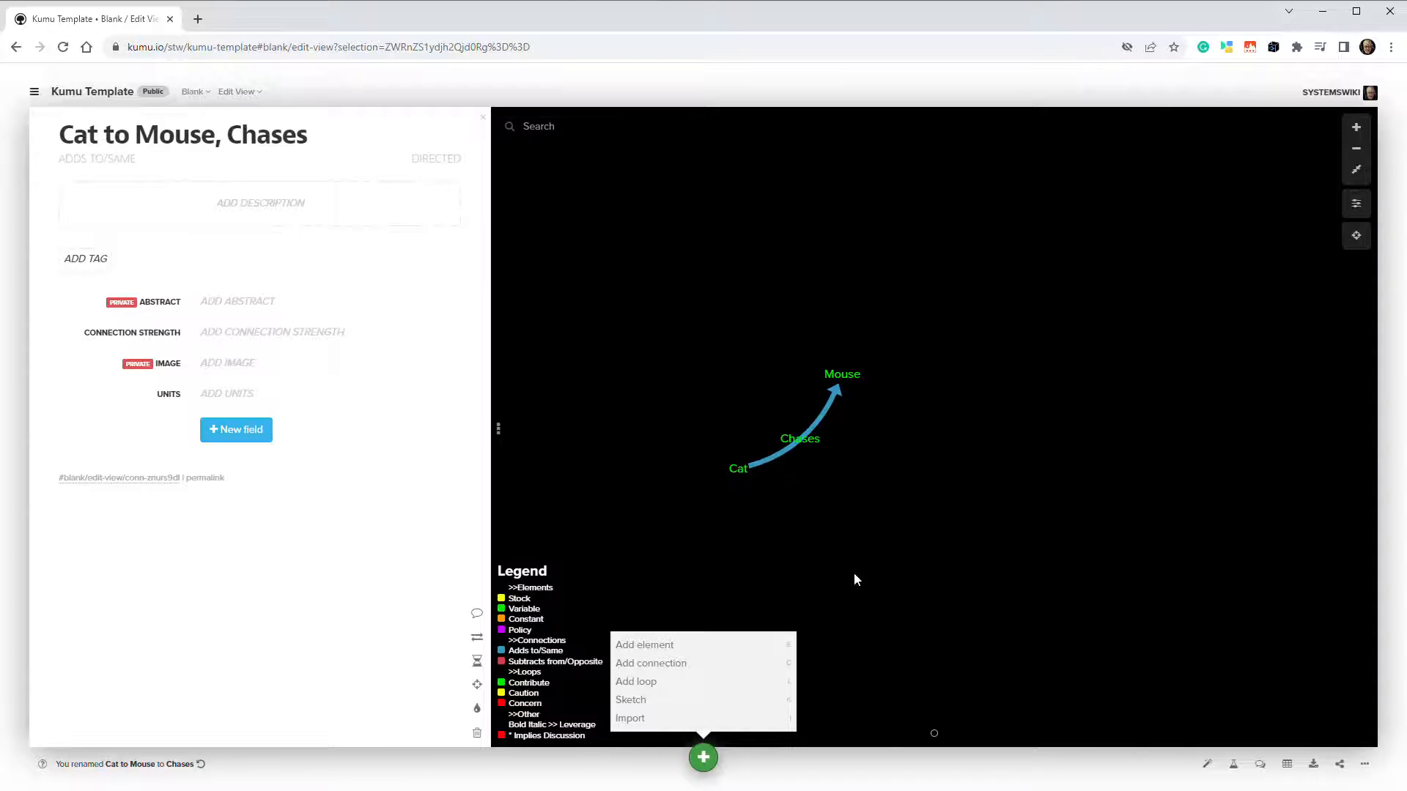
left_click(712, 563)
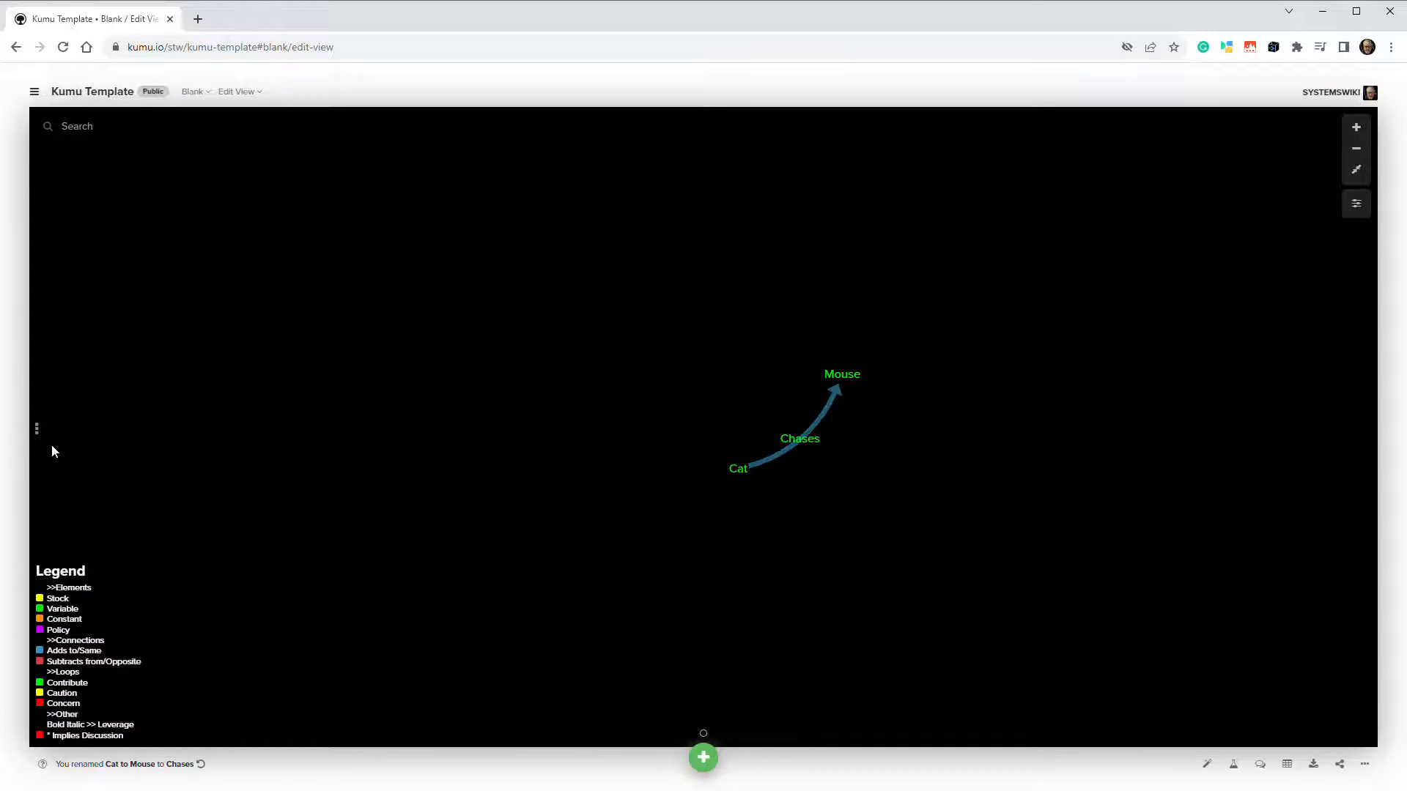
left_click(36, 429)
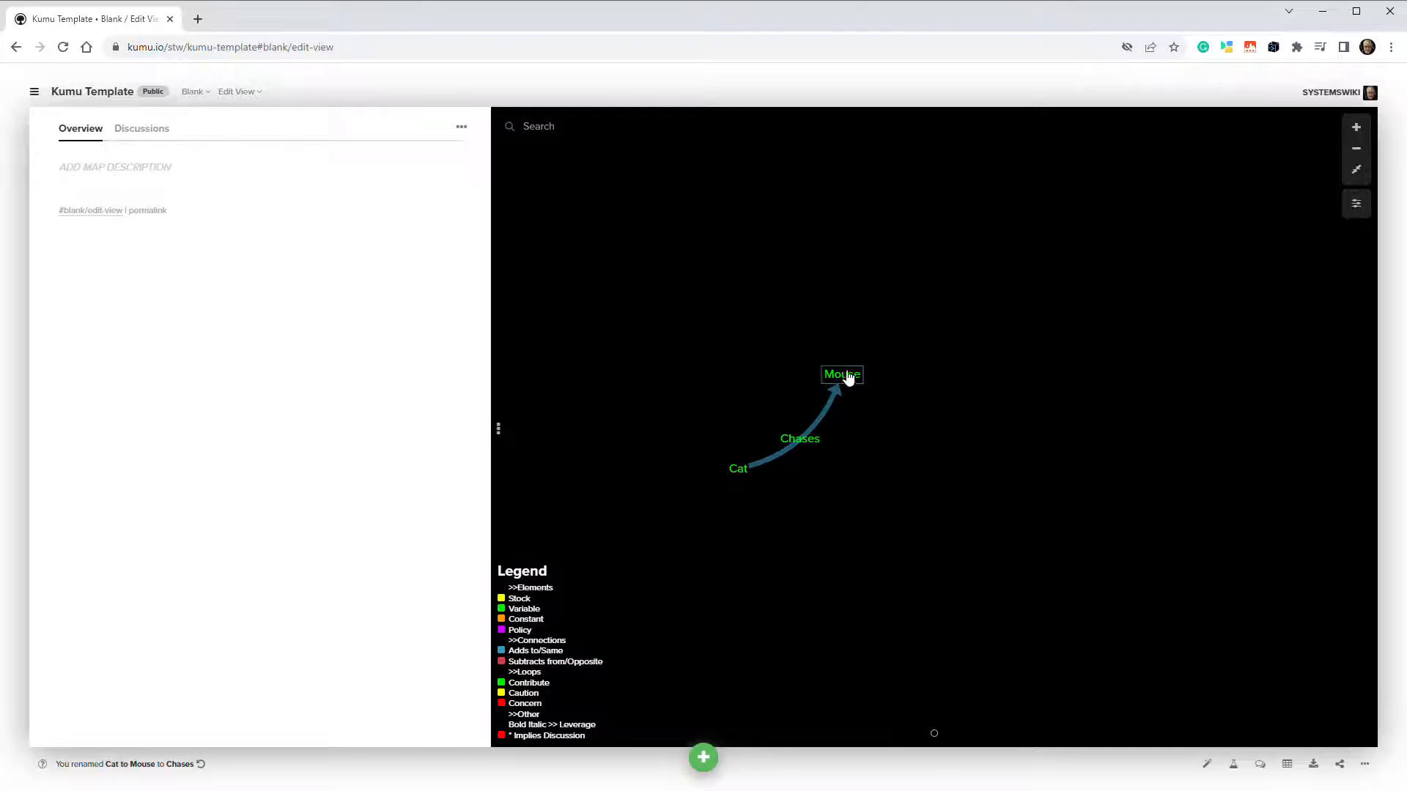
- Draw a connection from Mouse to a new element above and to its right, labelled Mouse Hole
left_click_drag(855, 360, 954, 314)
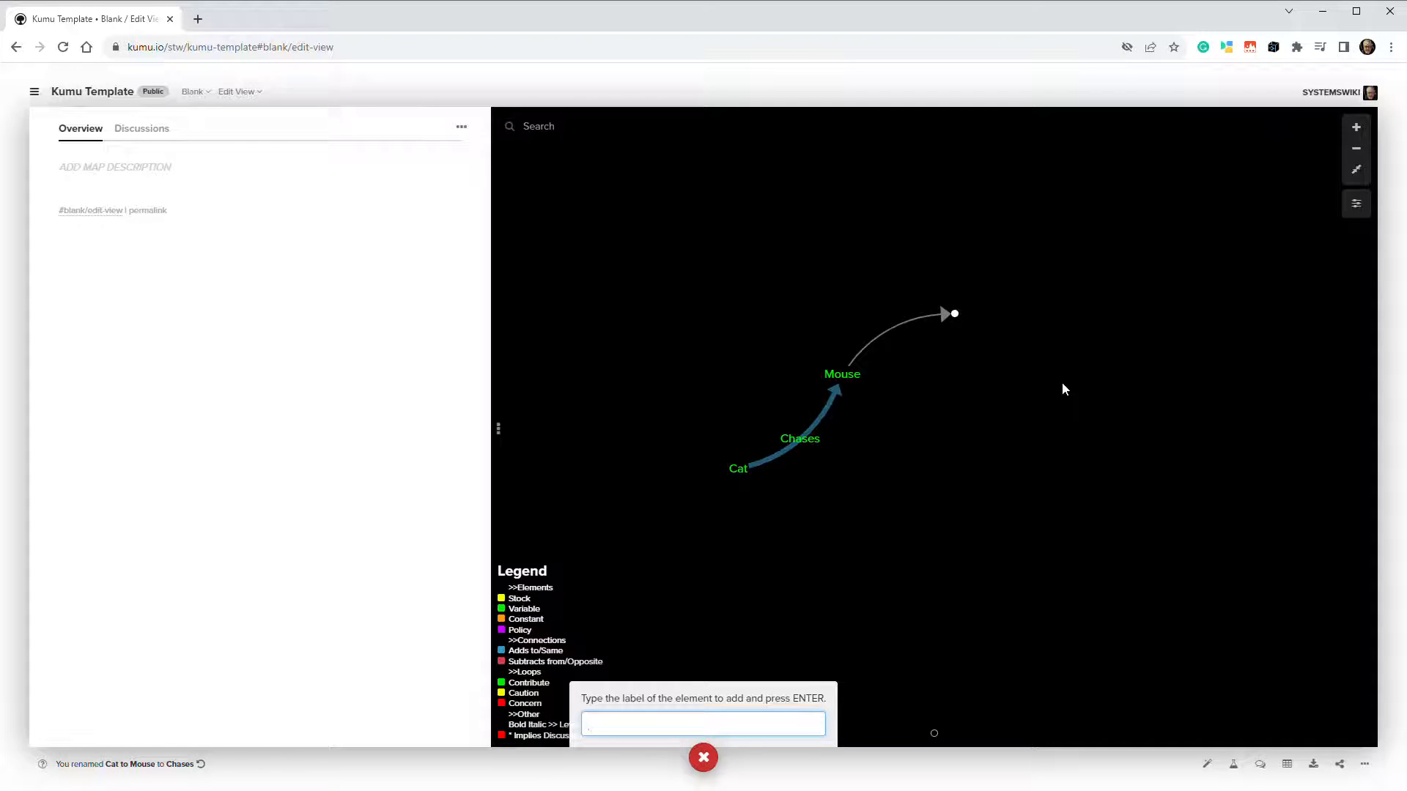
type("Mouse  Hole")
key("Return")
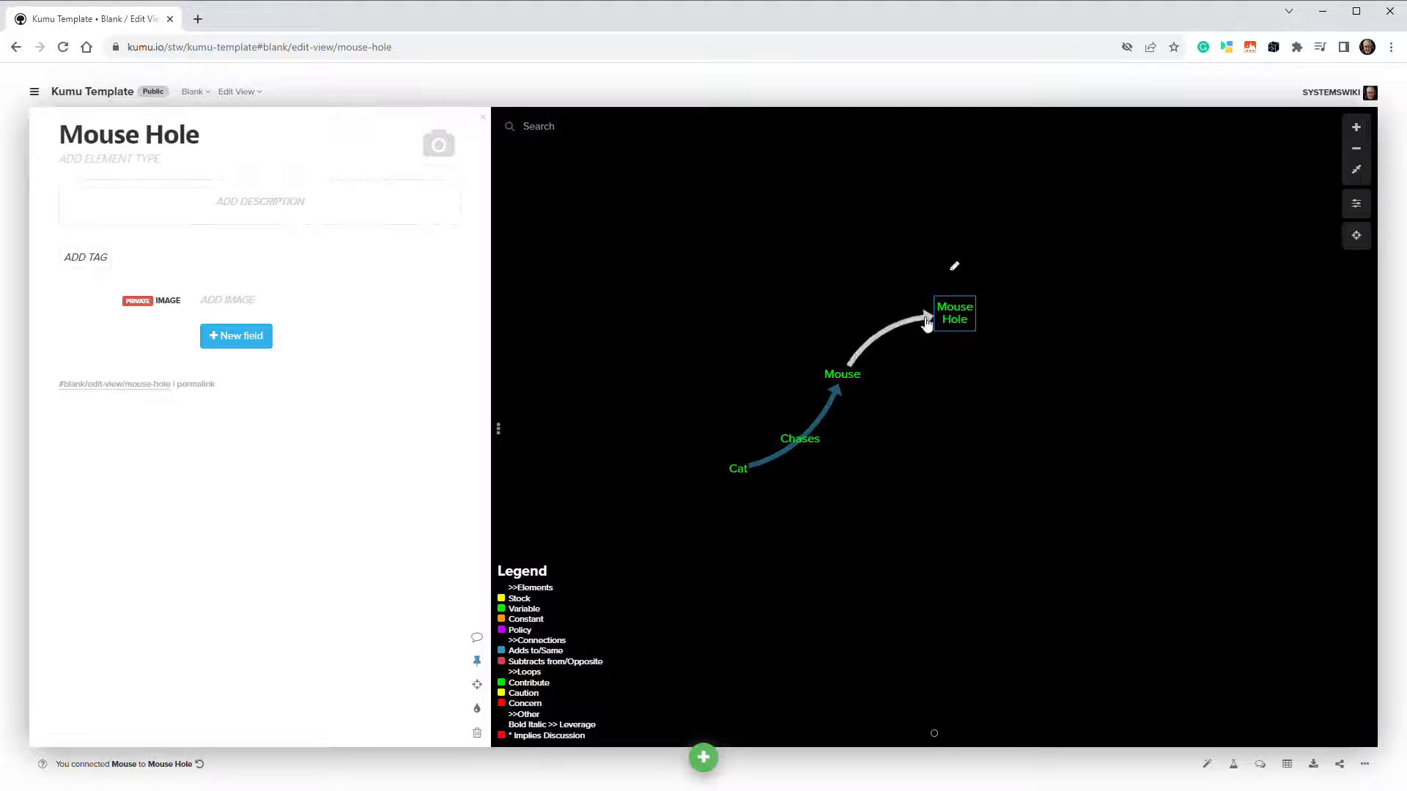
- Label the Mouse to Mouse Hole connection Runs To
left_click(886, 336)
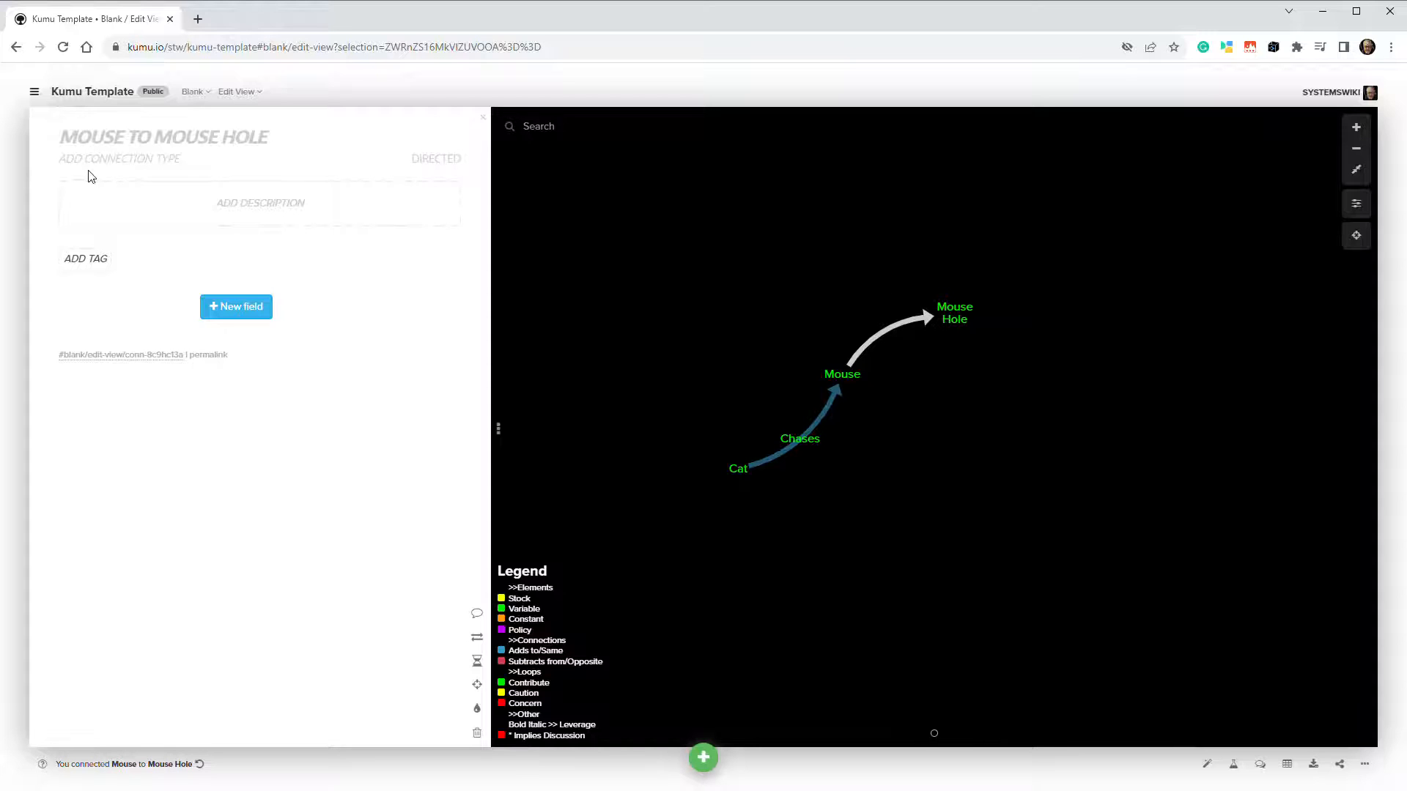
left_click(164, 160)
left_click(72, 157)
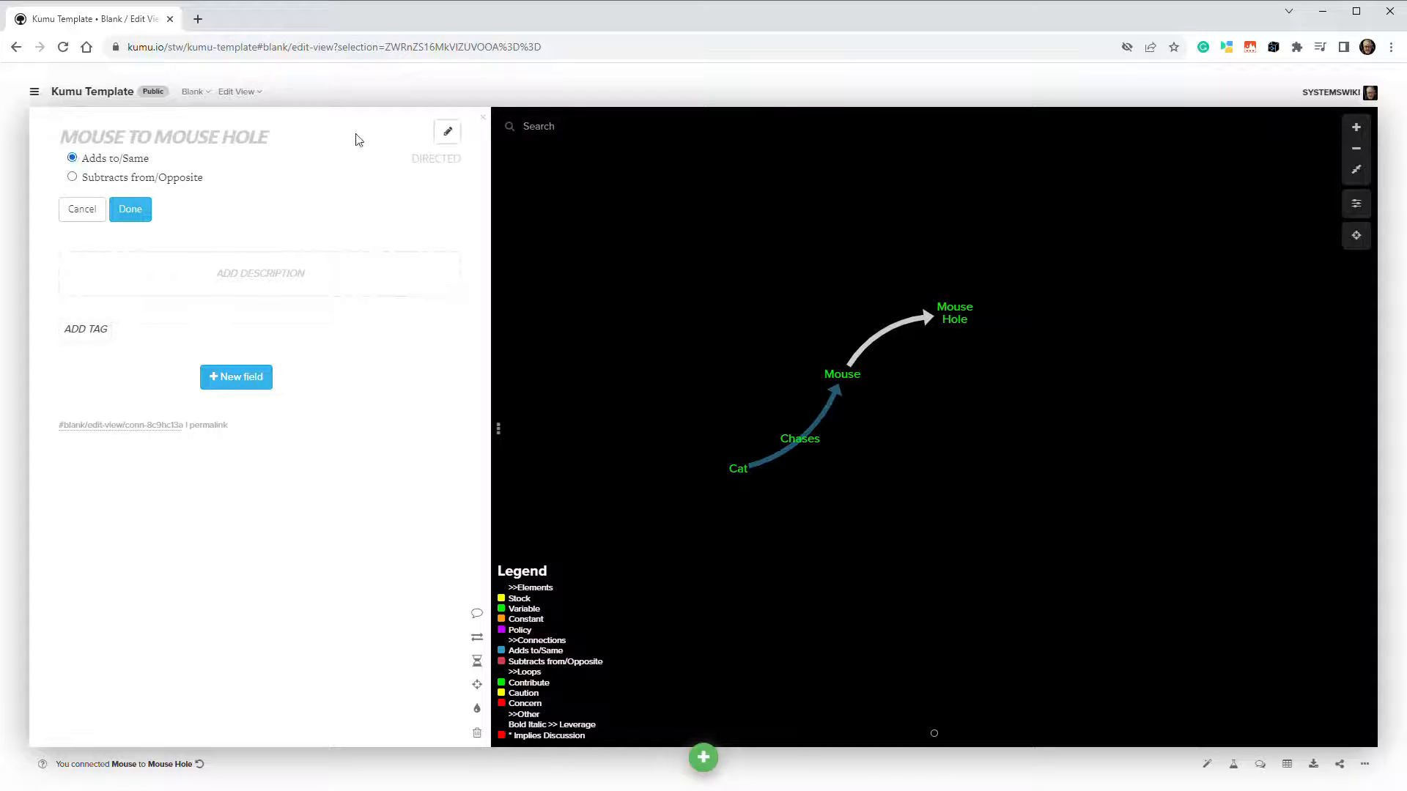
left_click(448, 132)
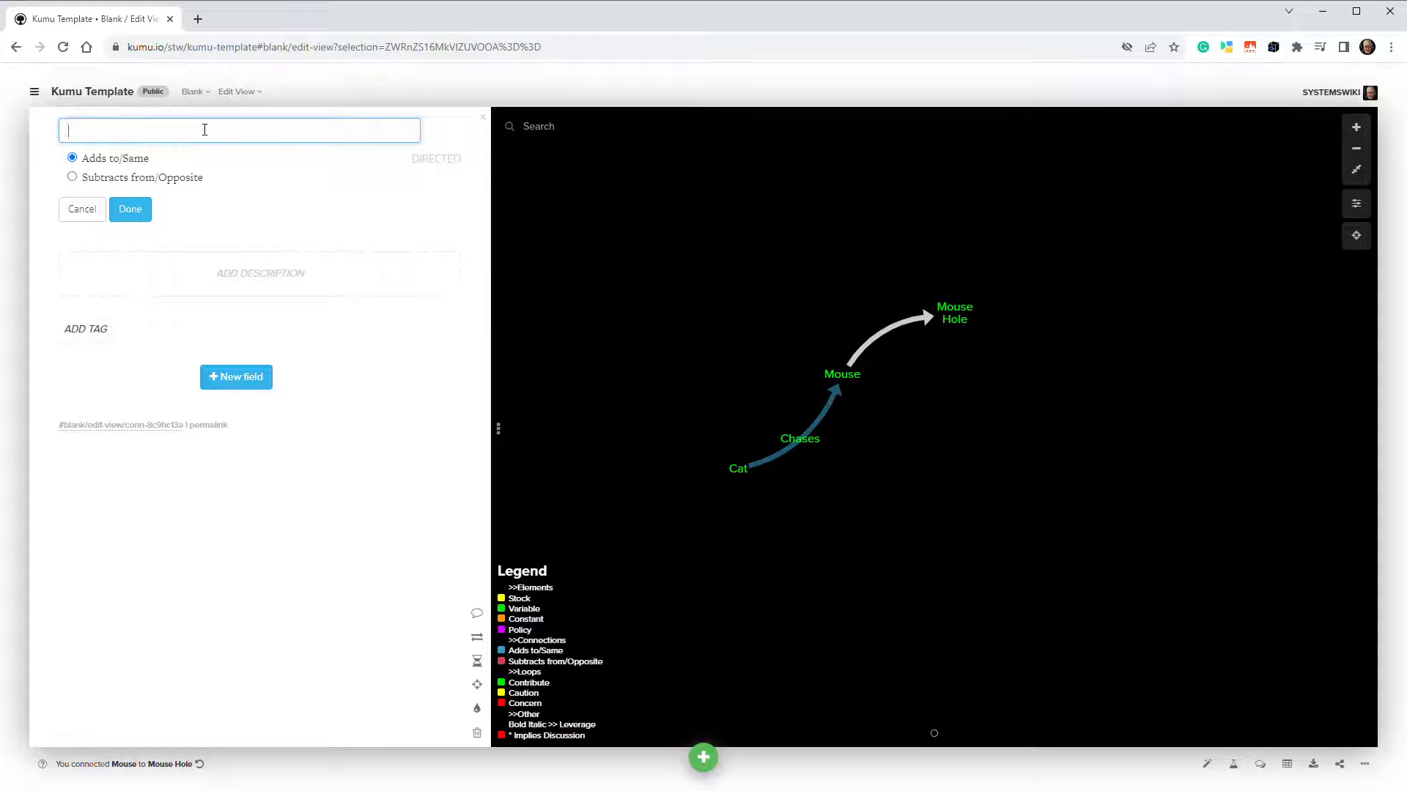
type("Runs To")
key("Return")
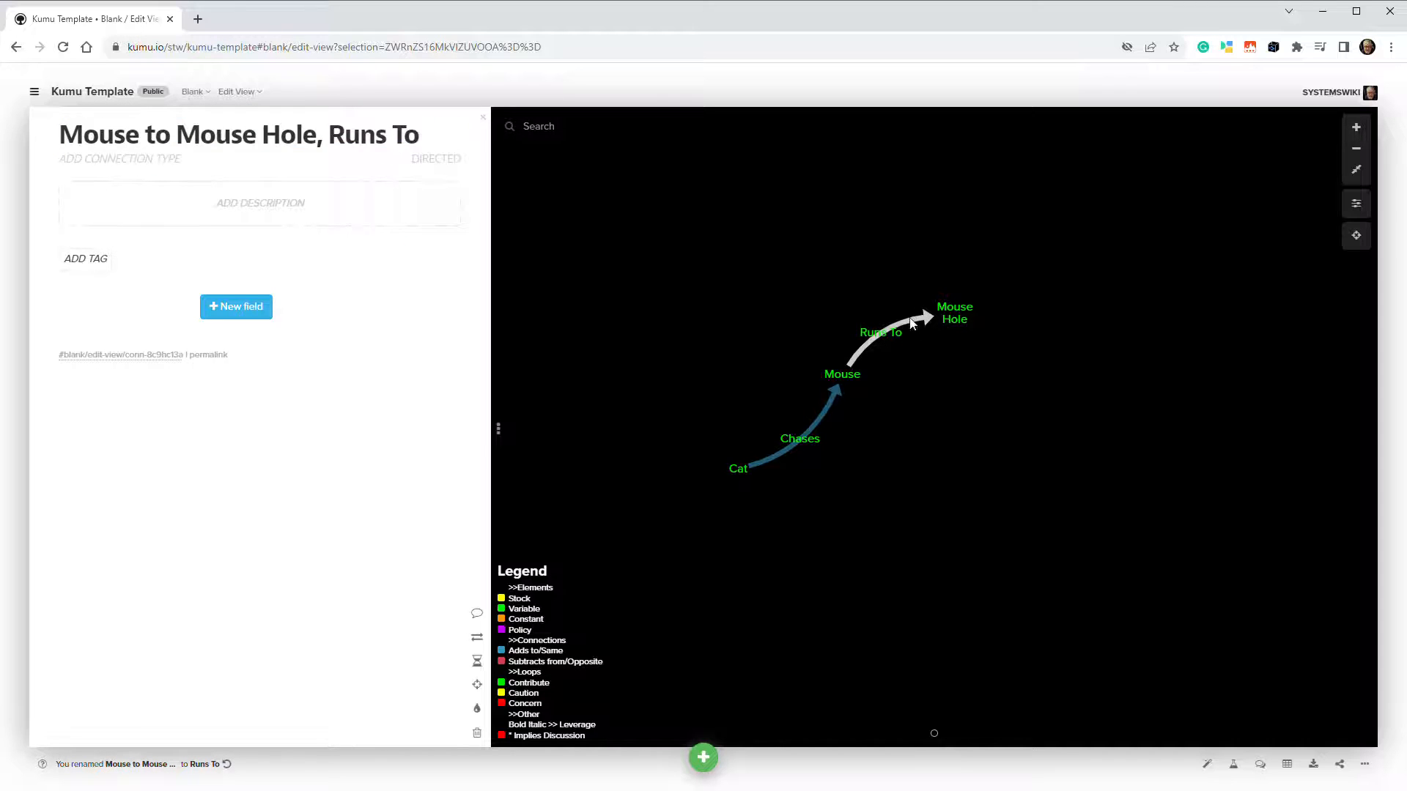
- Set the connection type of the Runs To connection to Adds to/Same
left_click(141, 159)
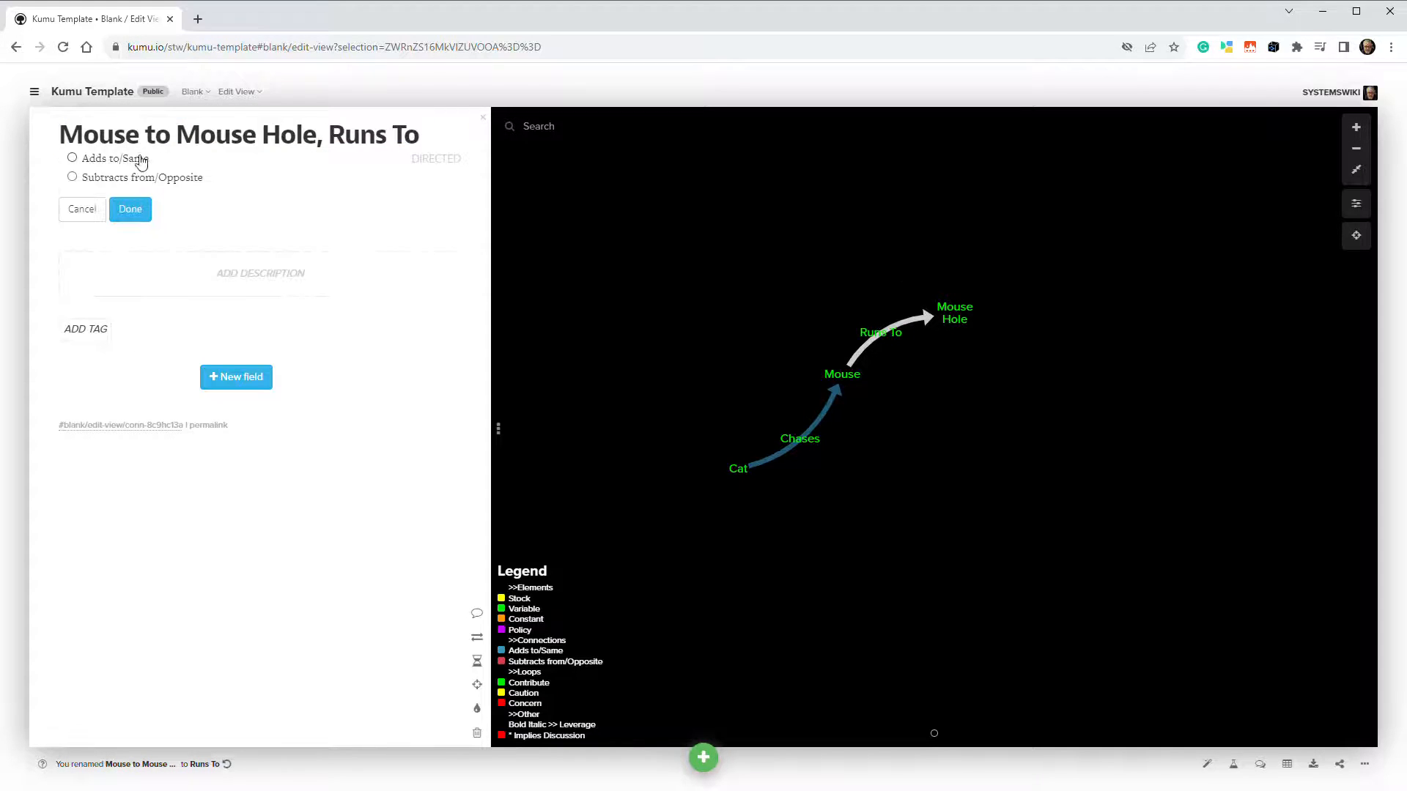
left_click(72, 158)
left_click(131, 208)
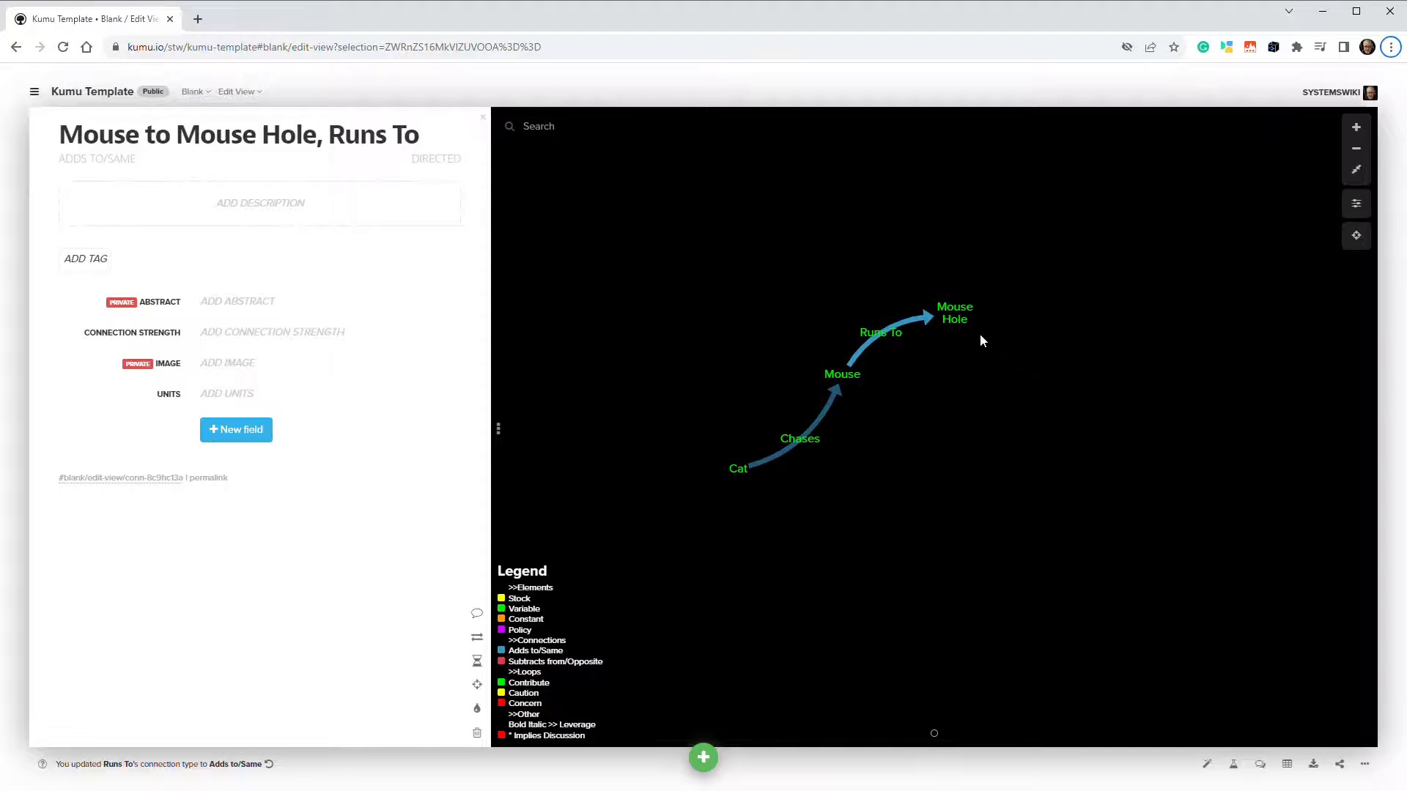
- Draw a connection from Mouse Hole back to the existing Cat element to close the loop
left_click_drag(956, 320, 1036, 391)
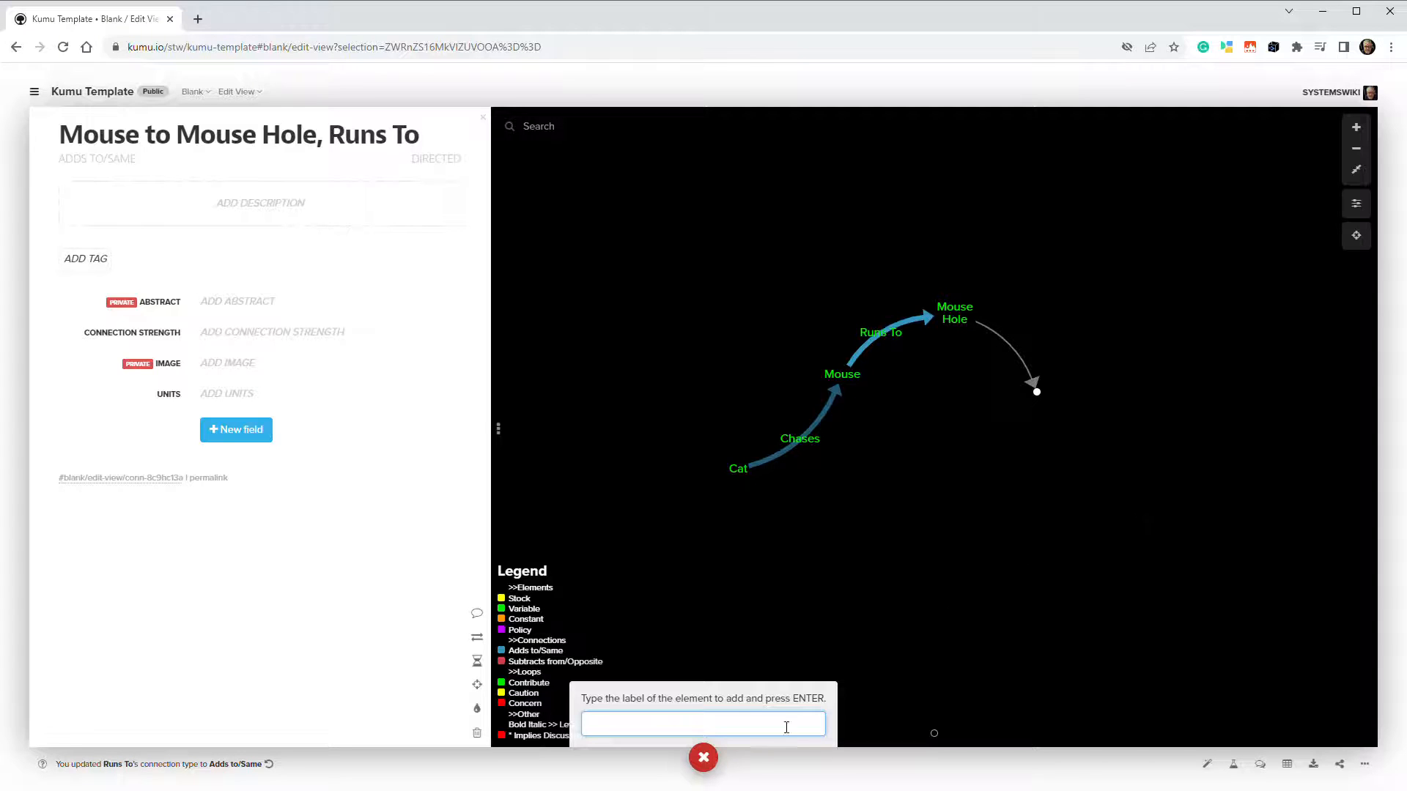
left_click(701, 760)
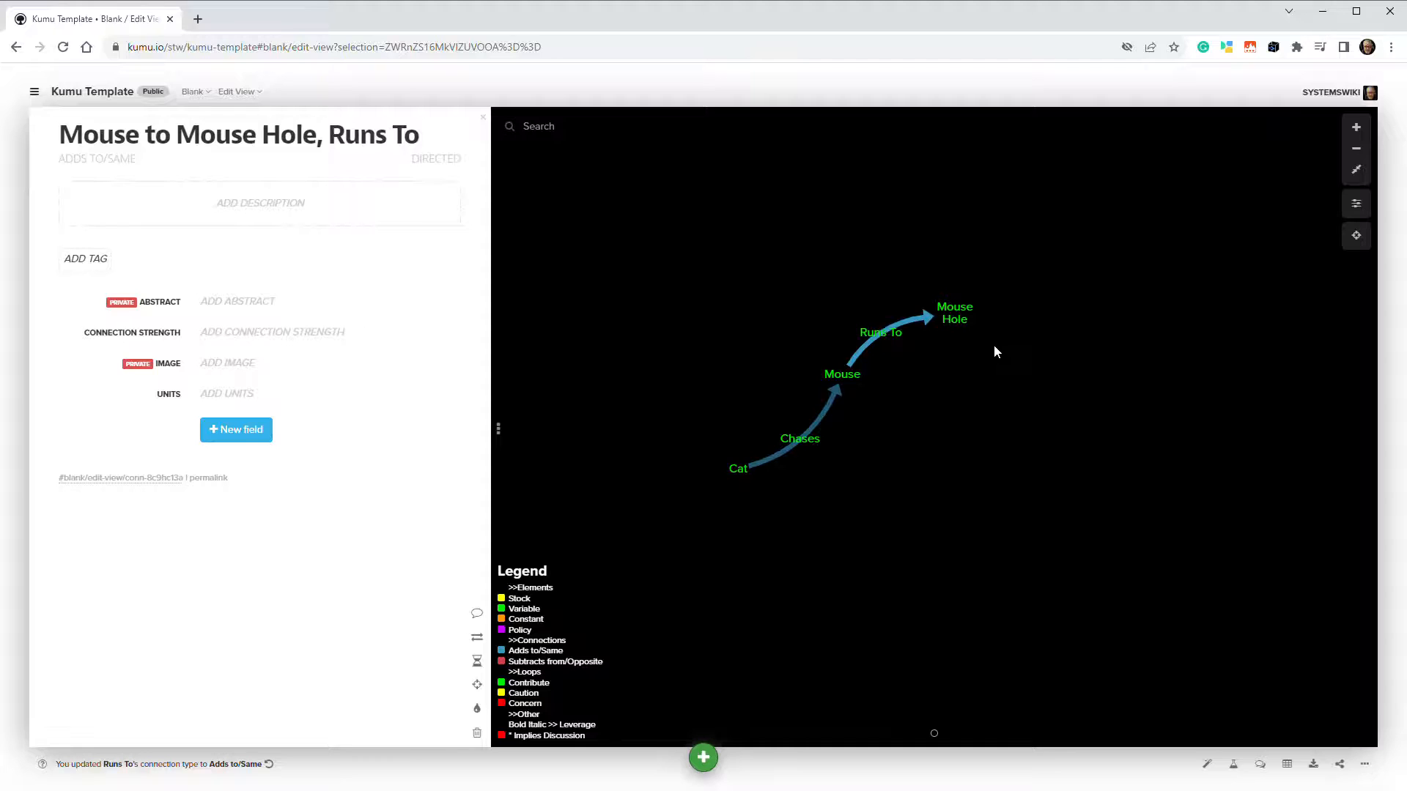
left_click_drag(974, 312, 744, 471)
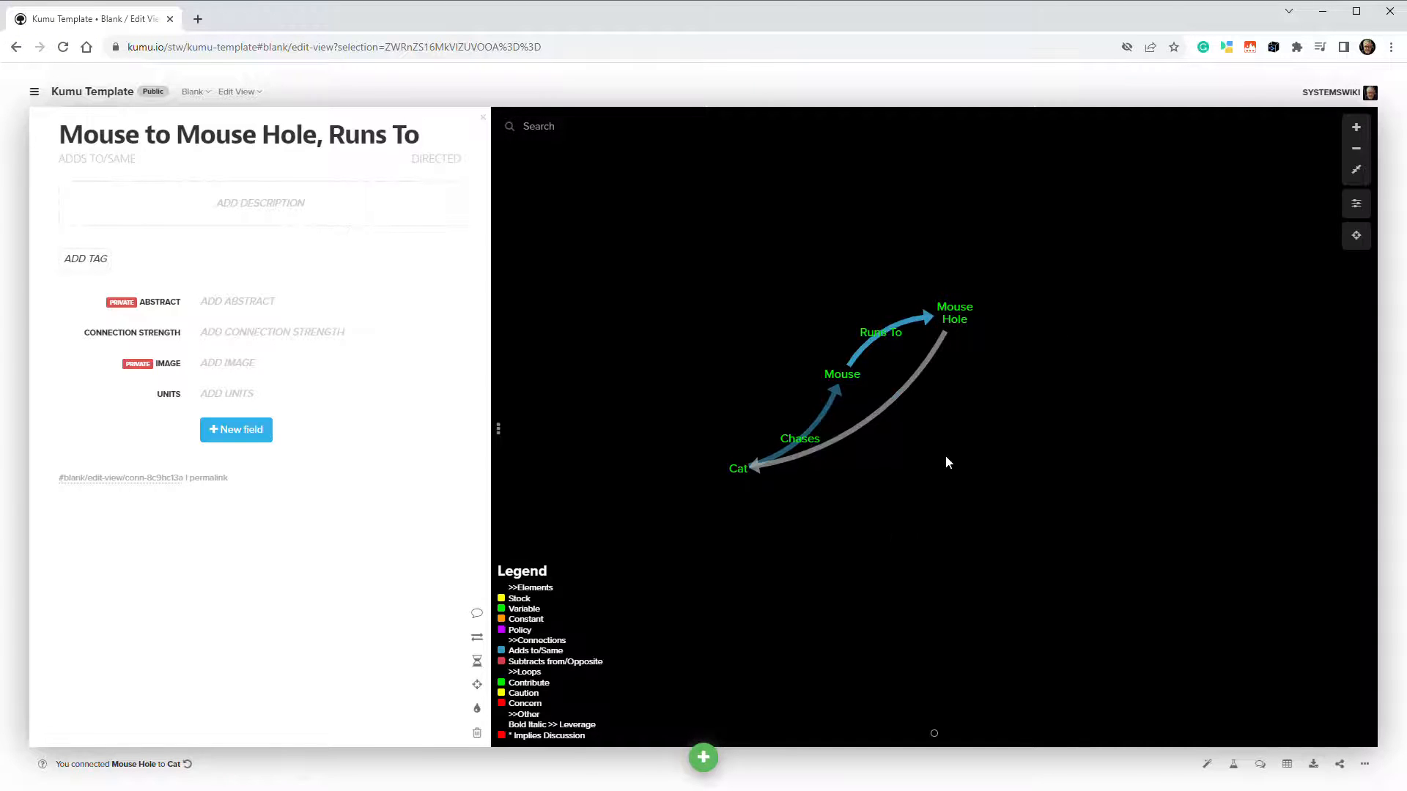
- Bow the Mouse Hole to Cat and Chases connections outward and move Mouse up so the map forms a rough circle
left_click_drag(889, 408, 949, 466)
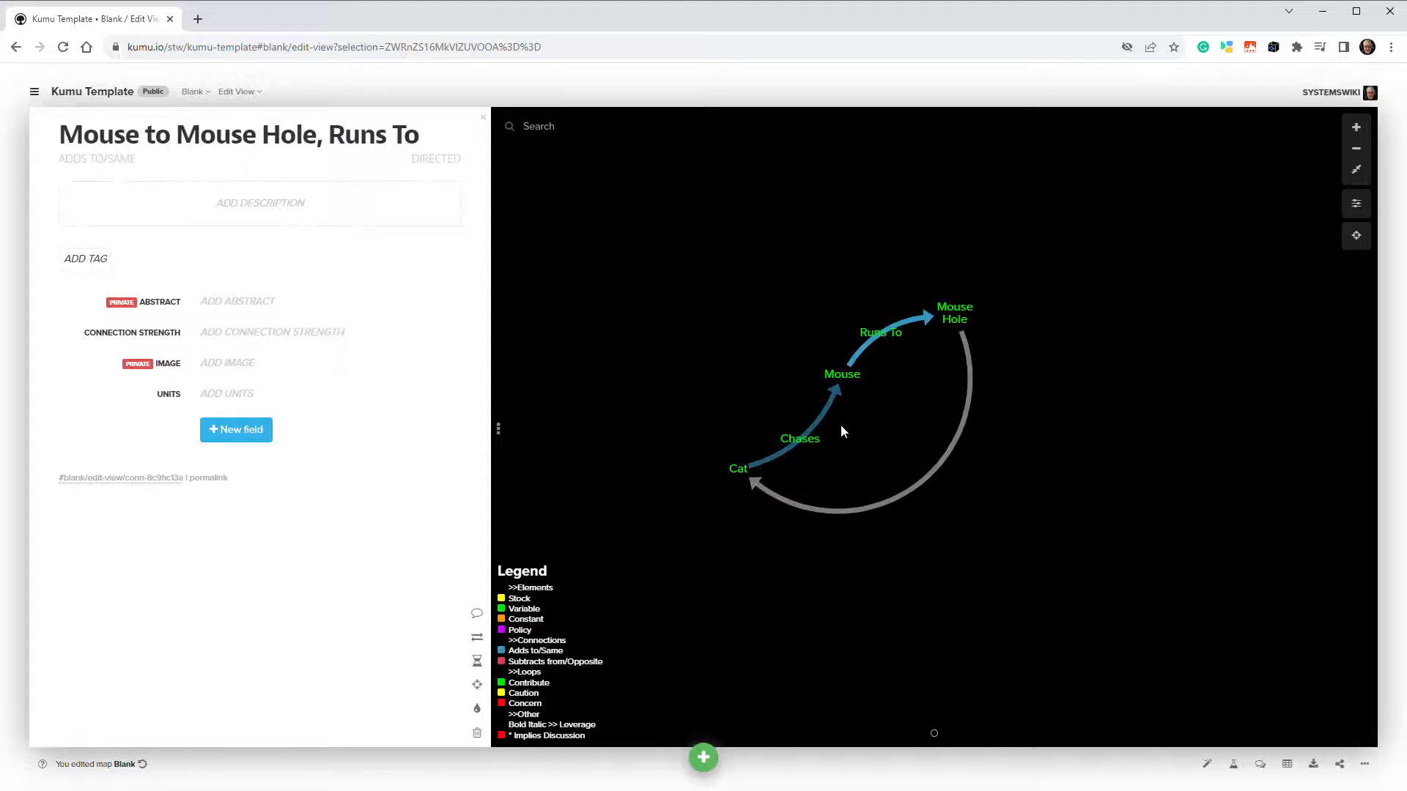
left_click_drag(816, 416, 739, 396)
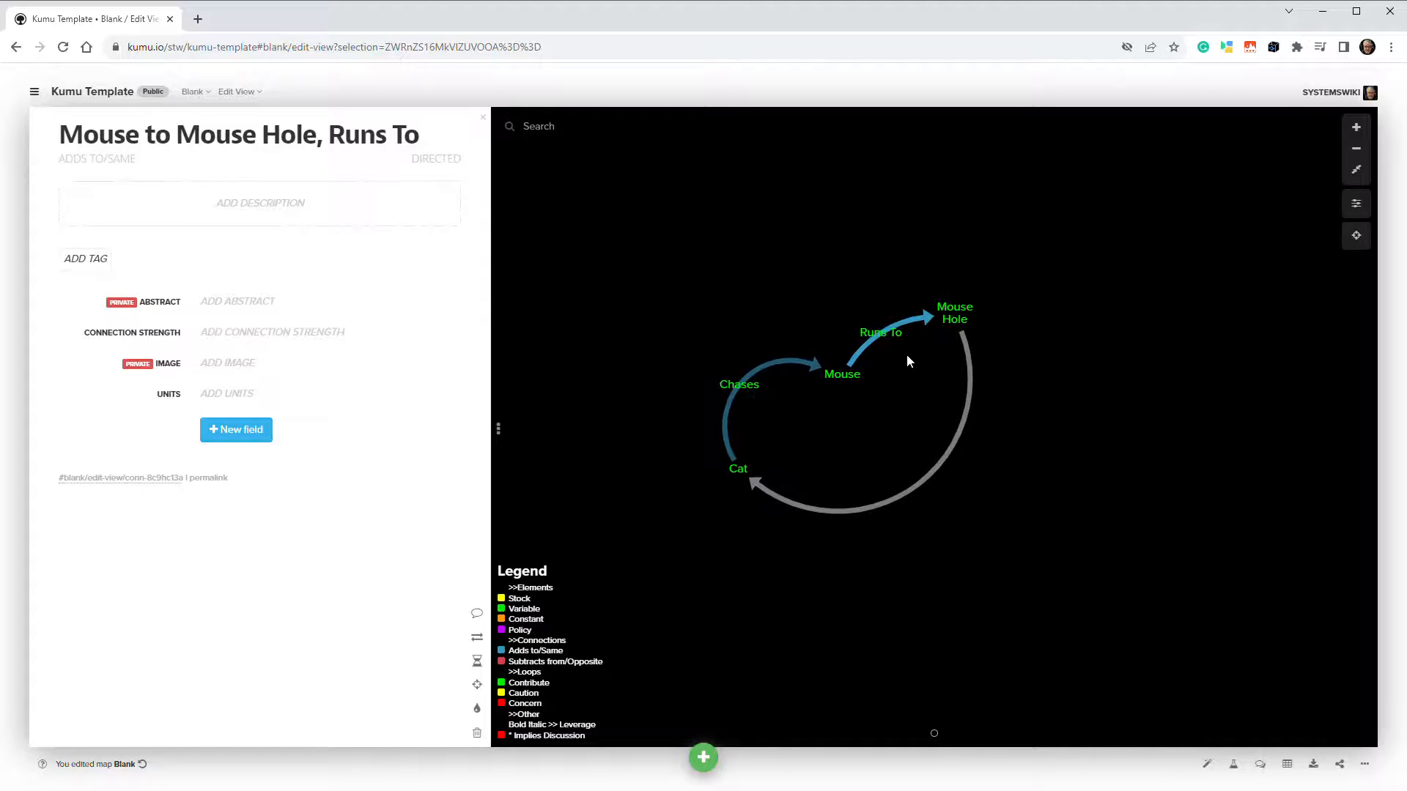
left_click_drag(856, 378, 823, 297)
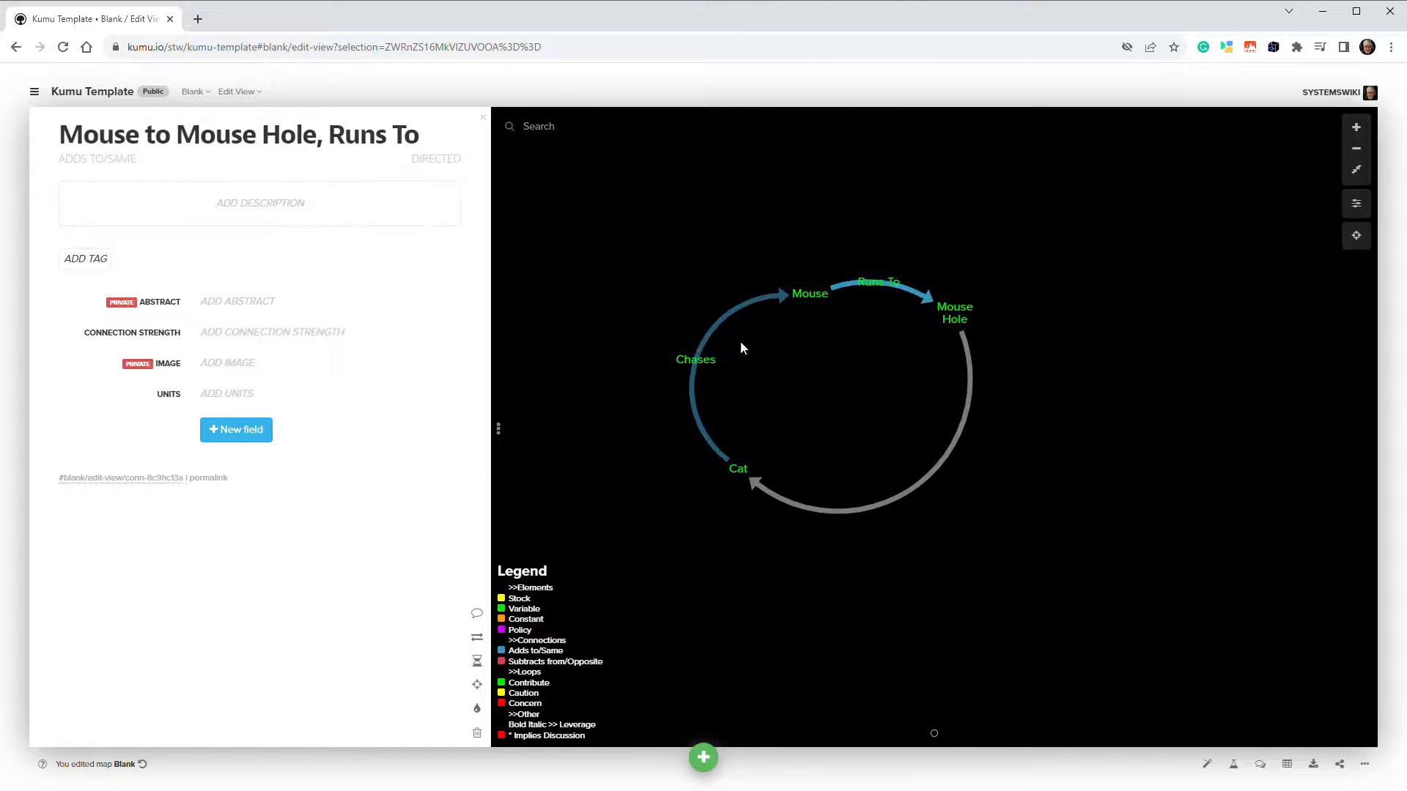
left_click_drag(710, 341, 735, 354)
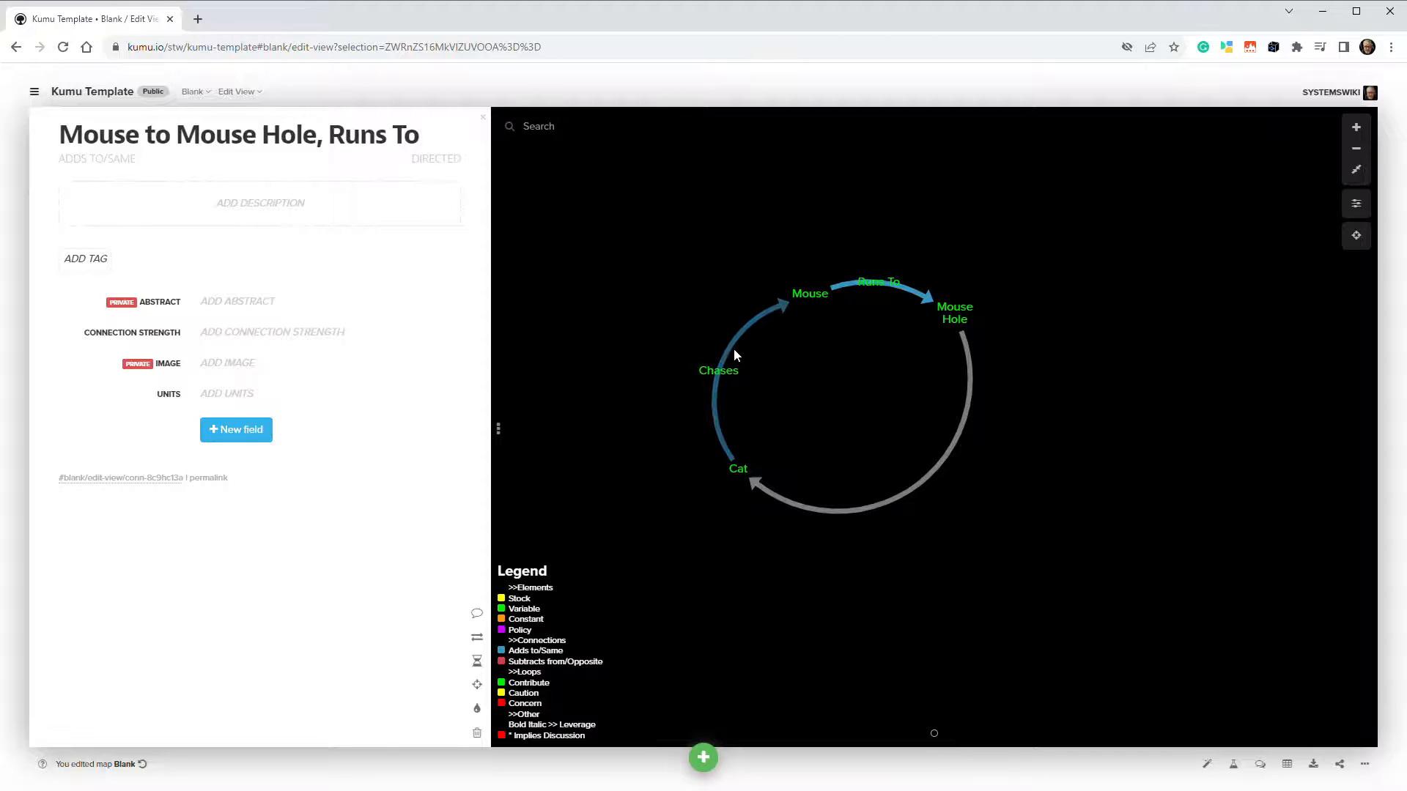
- Label the Mouse Hole to Cat connection Frustrates
left_click(936, 470)
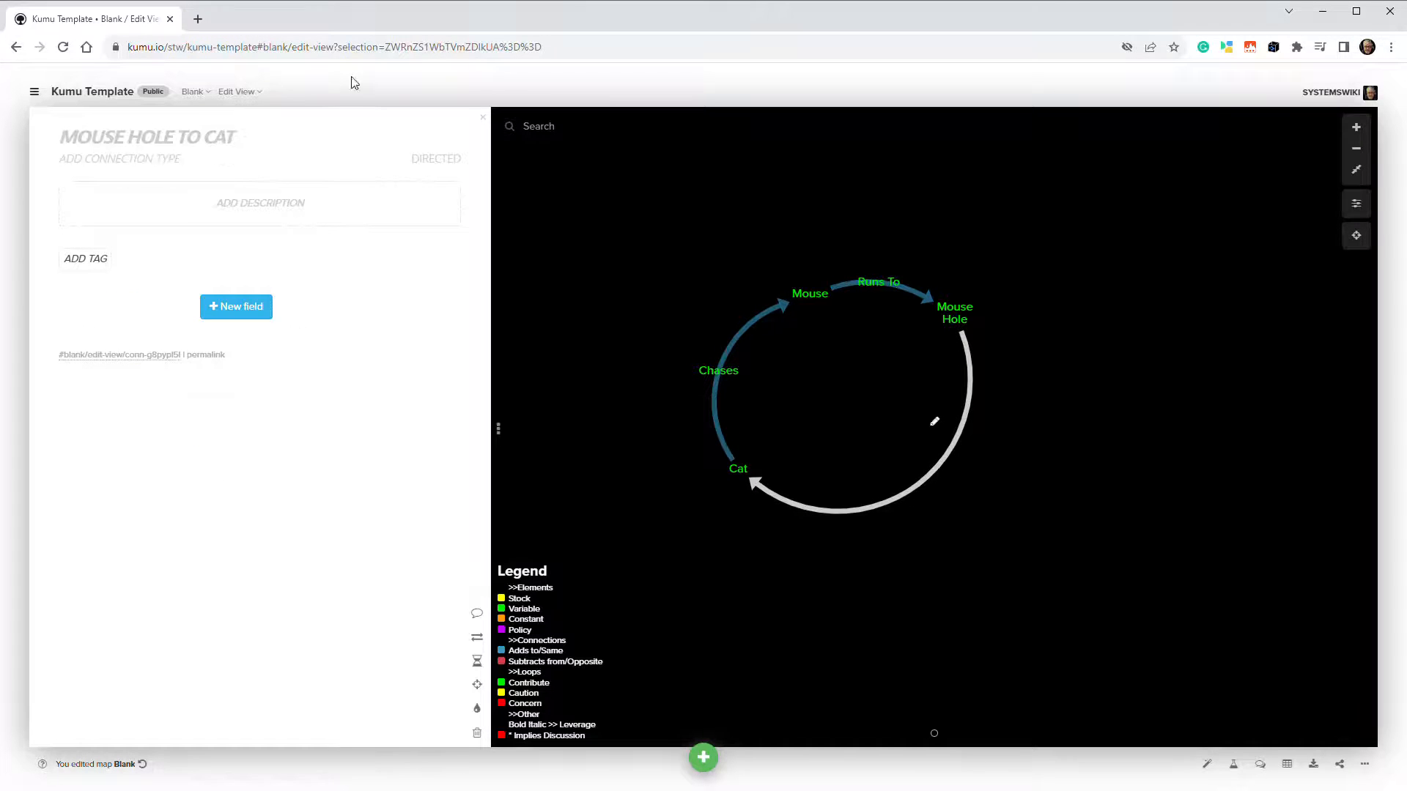
left_click(447, 134)
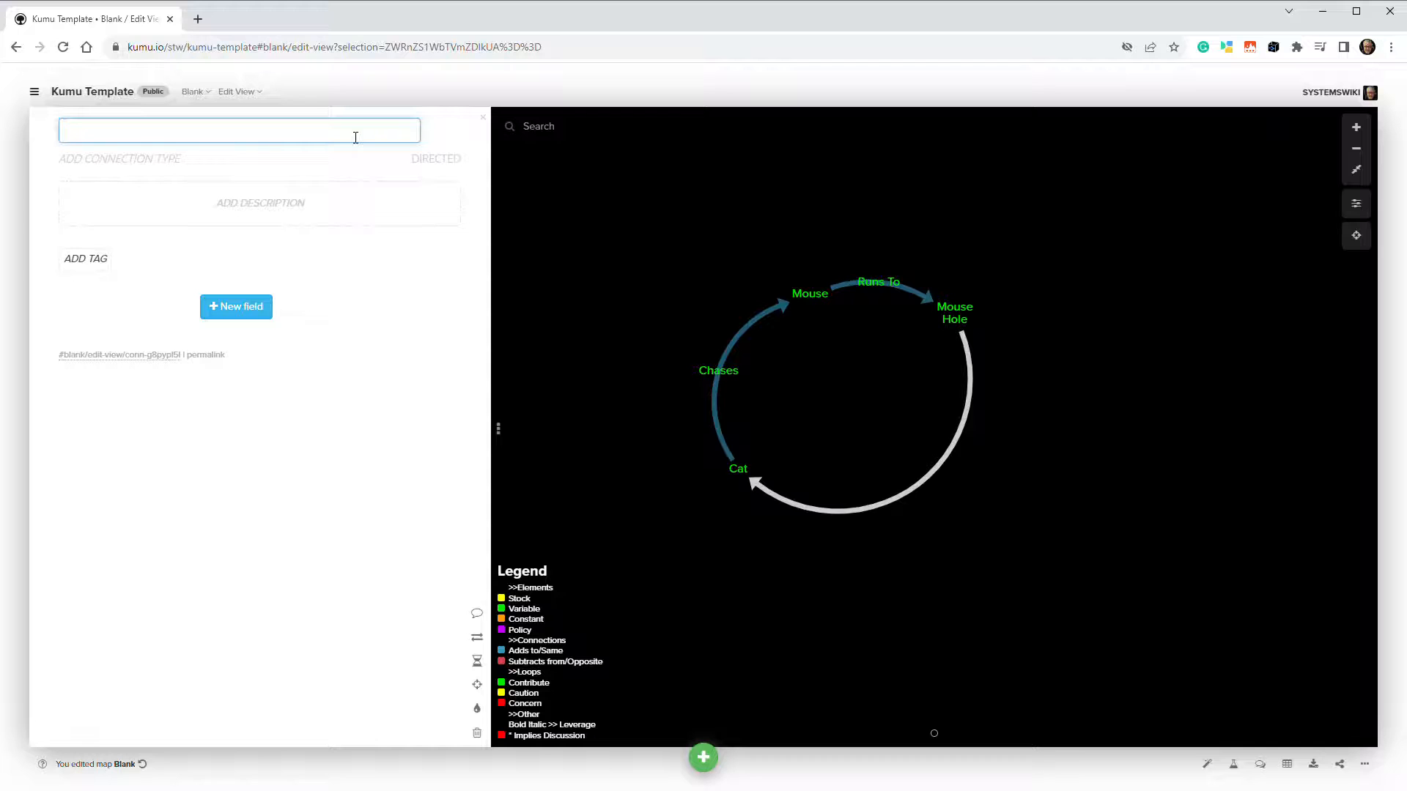
type("Frustrates")
key("Return")
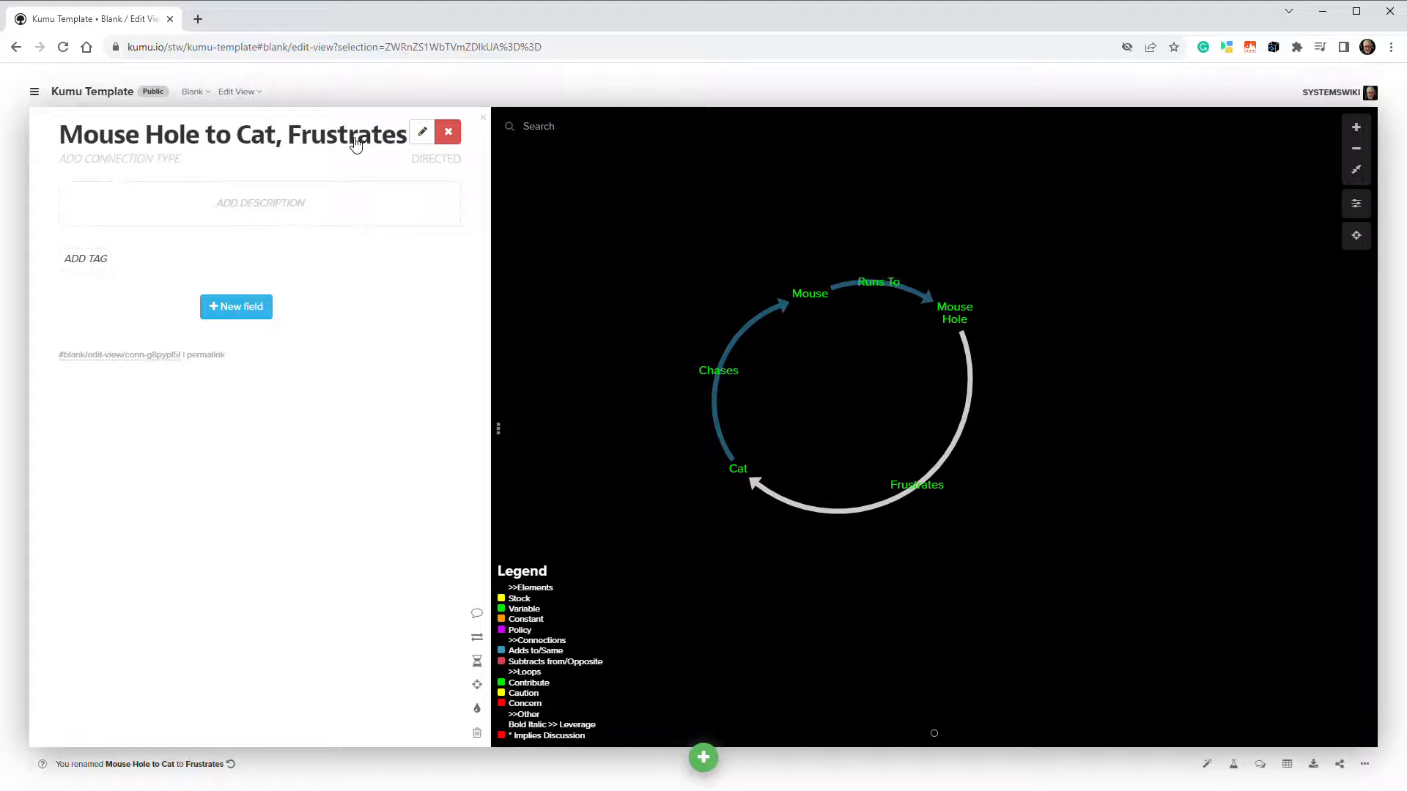
- Set the Frustrates connection's type to Adds to/Same and shift Cat slightly to the right to round out the circle
left_click(326, 162)
left_click(72, 158)
left_click(125, 212)
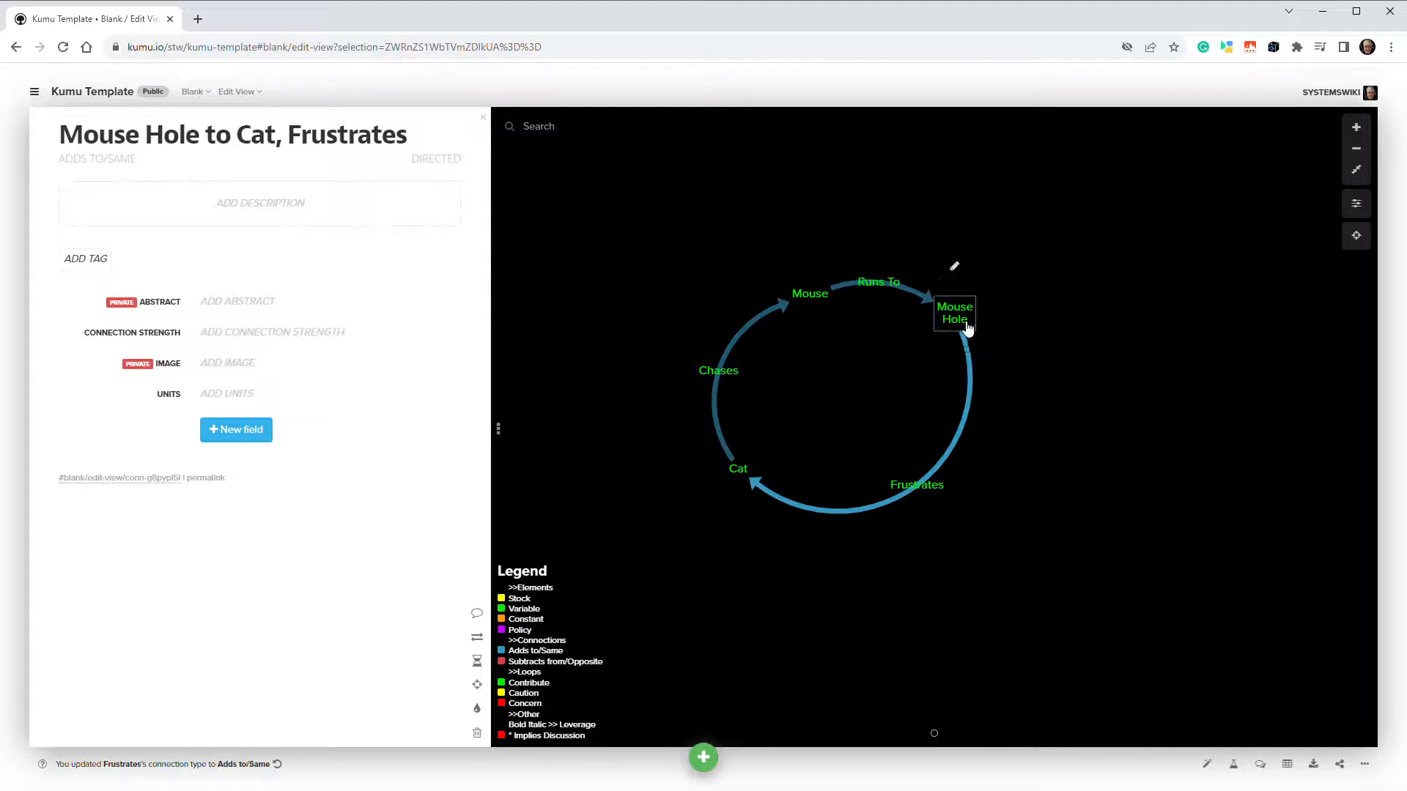
left_click_drag(739, 476, 801, 481)
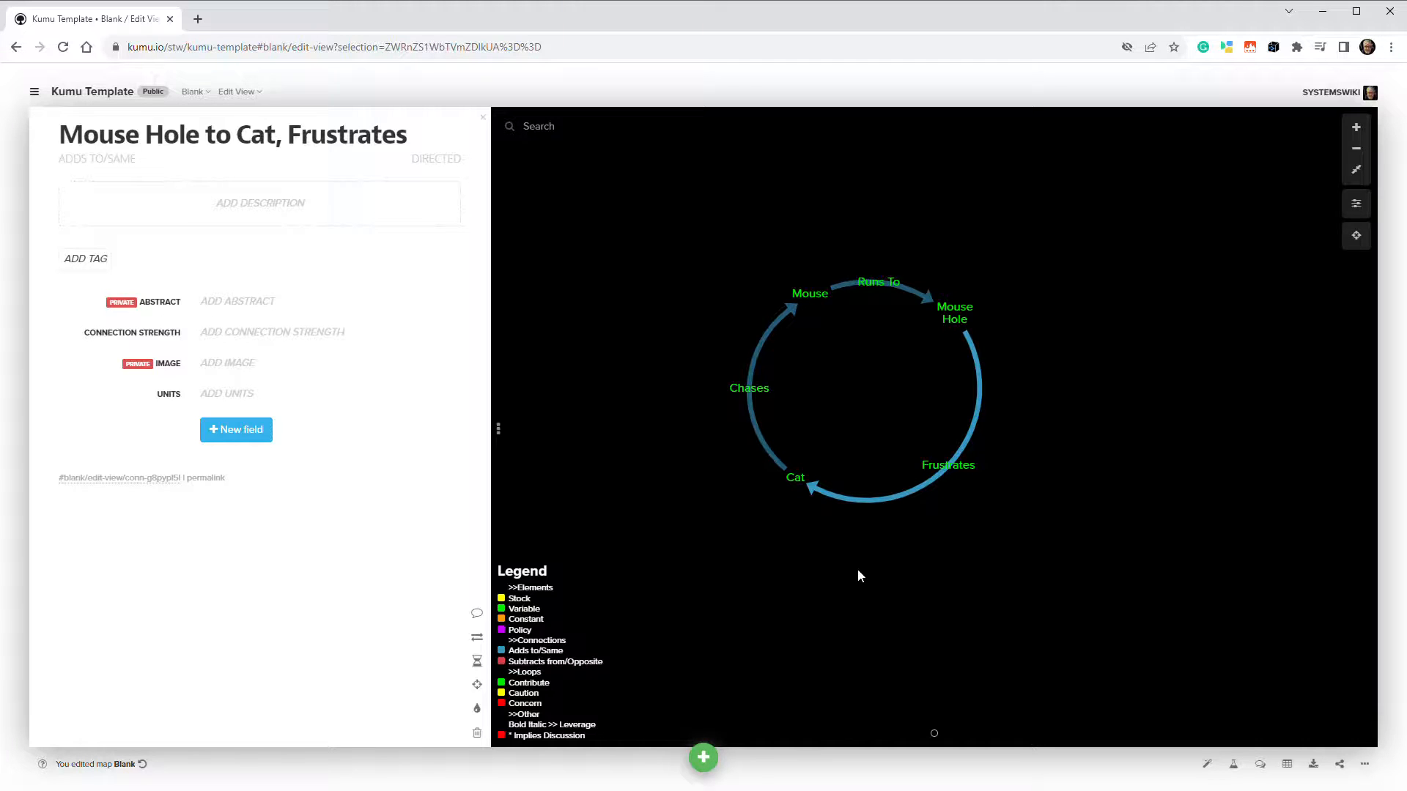
- Add a loop labelled loop x containing only the Chases connection, and move its label outside the circle
left_click(703, 758)
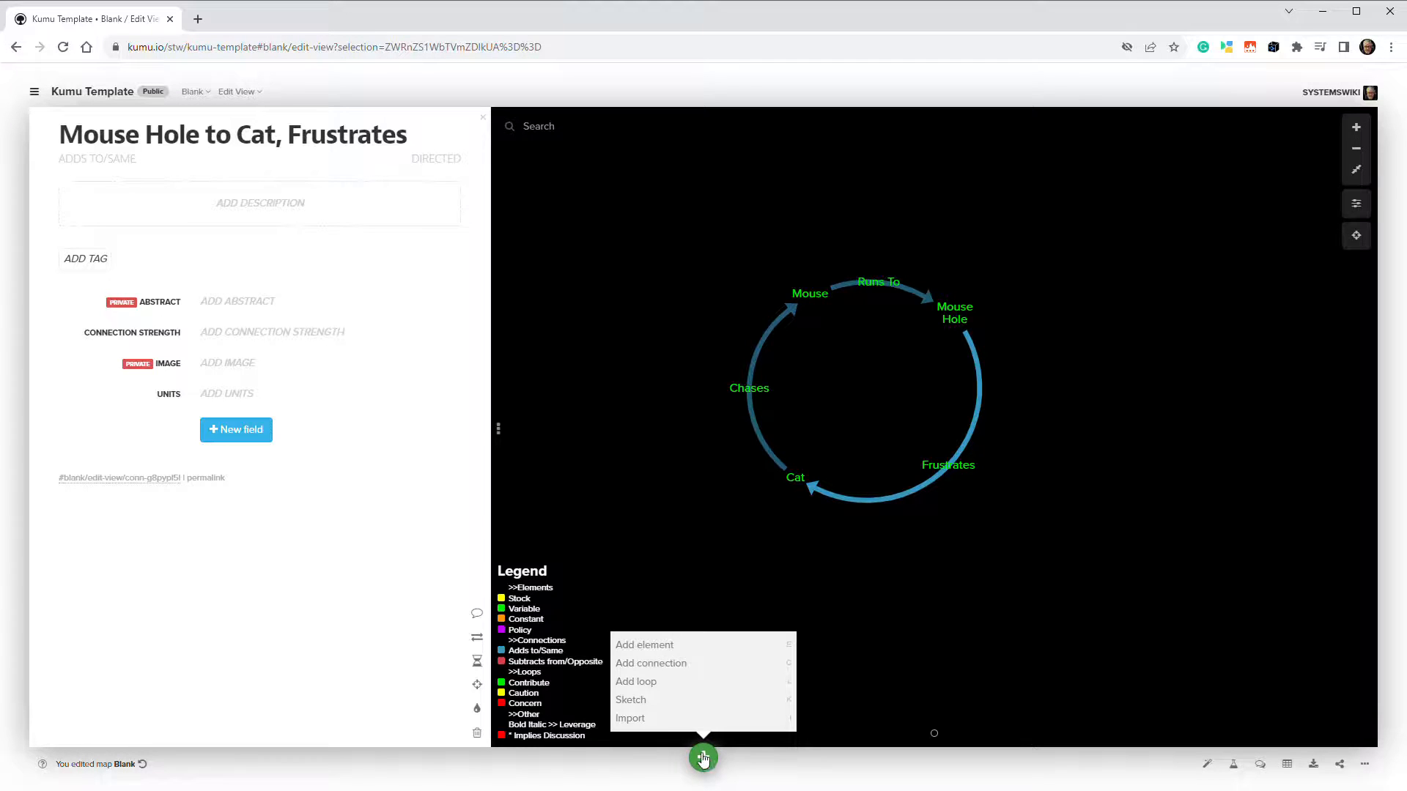
left_click(636, 681)
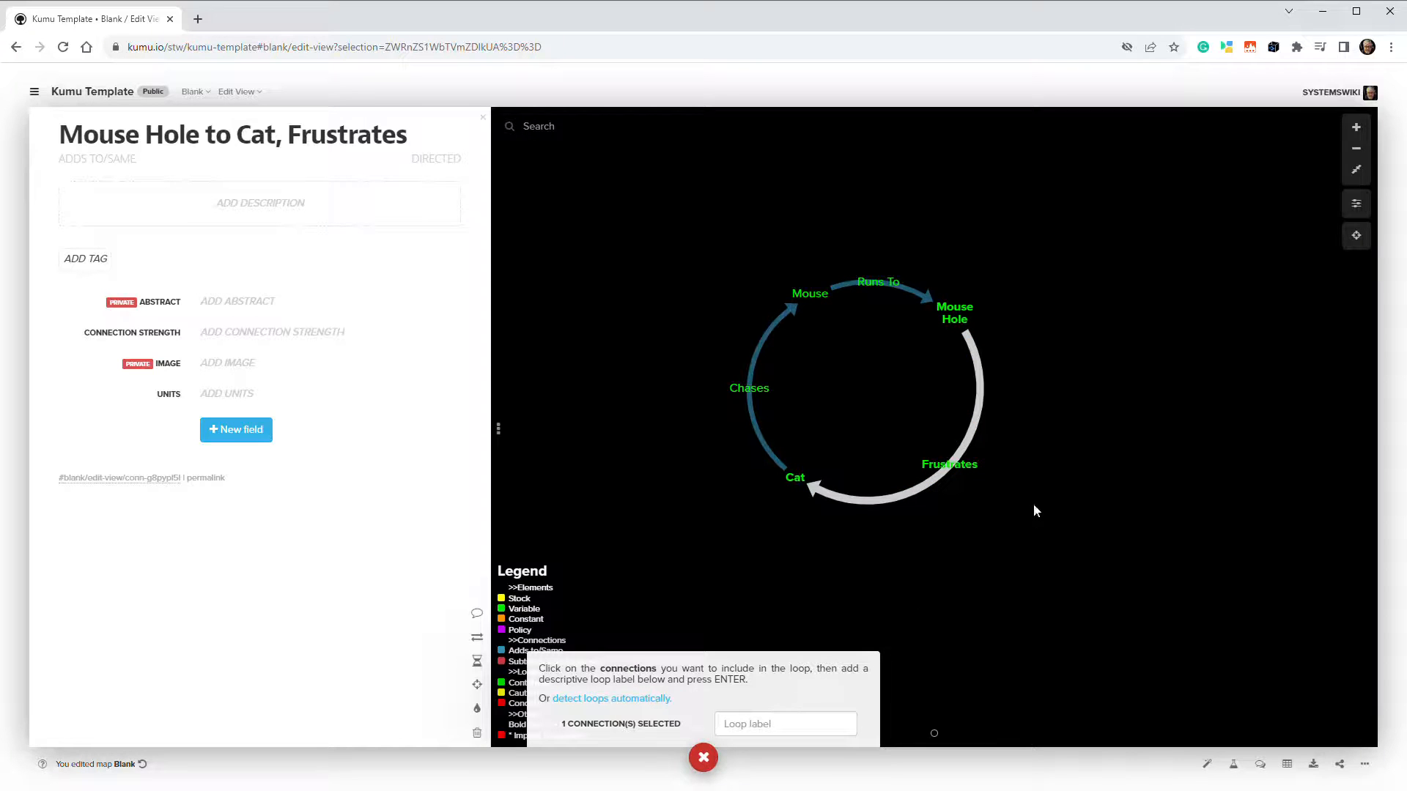
left_click(932, 485)
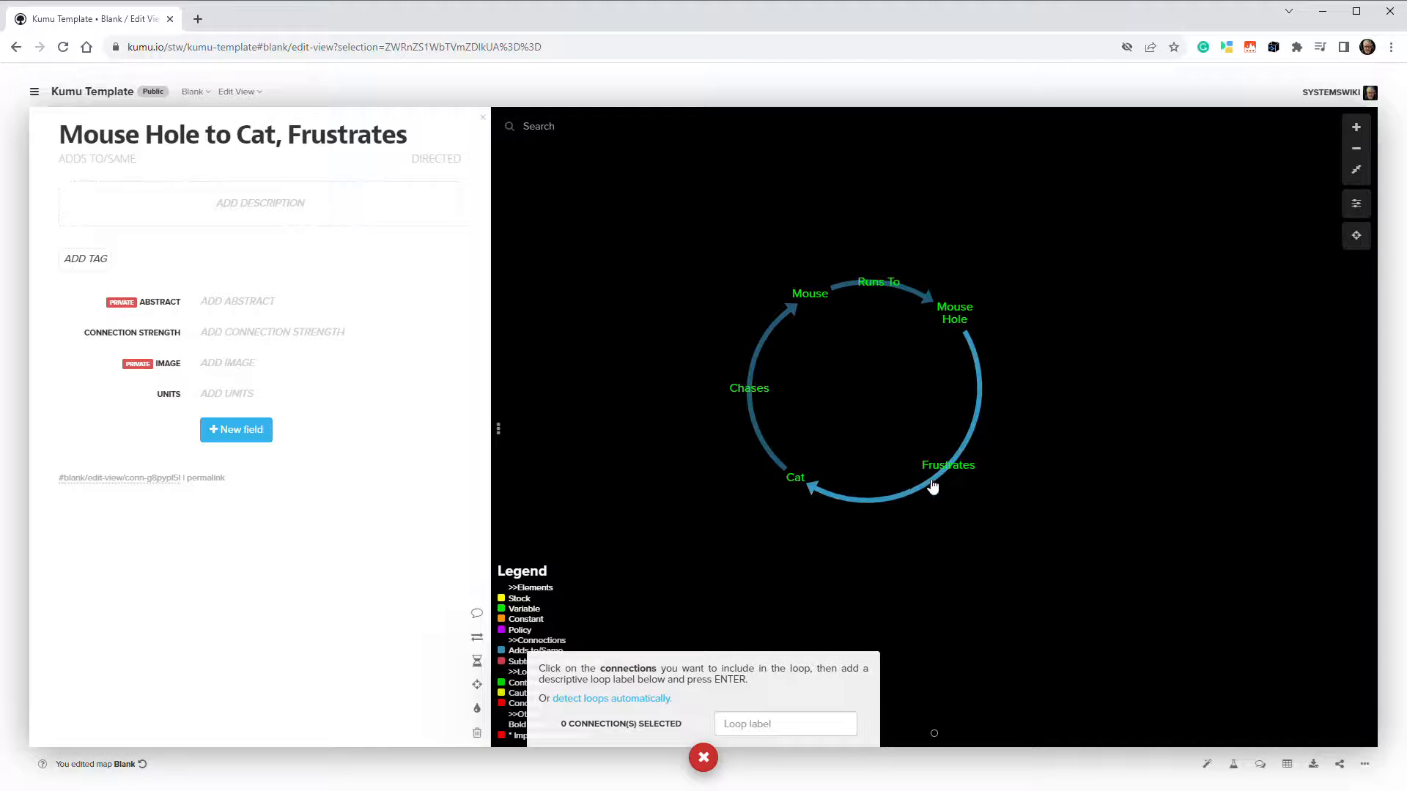
left_click(759, 441)
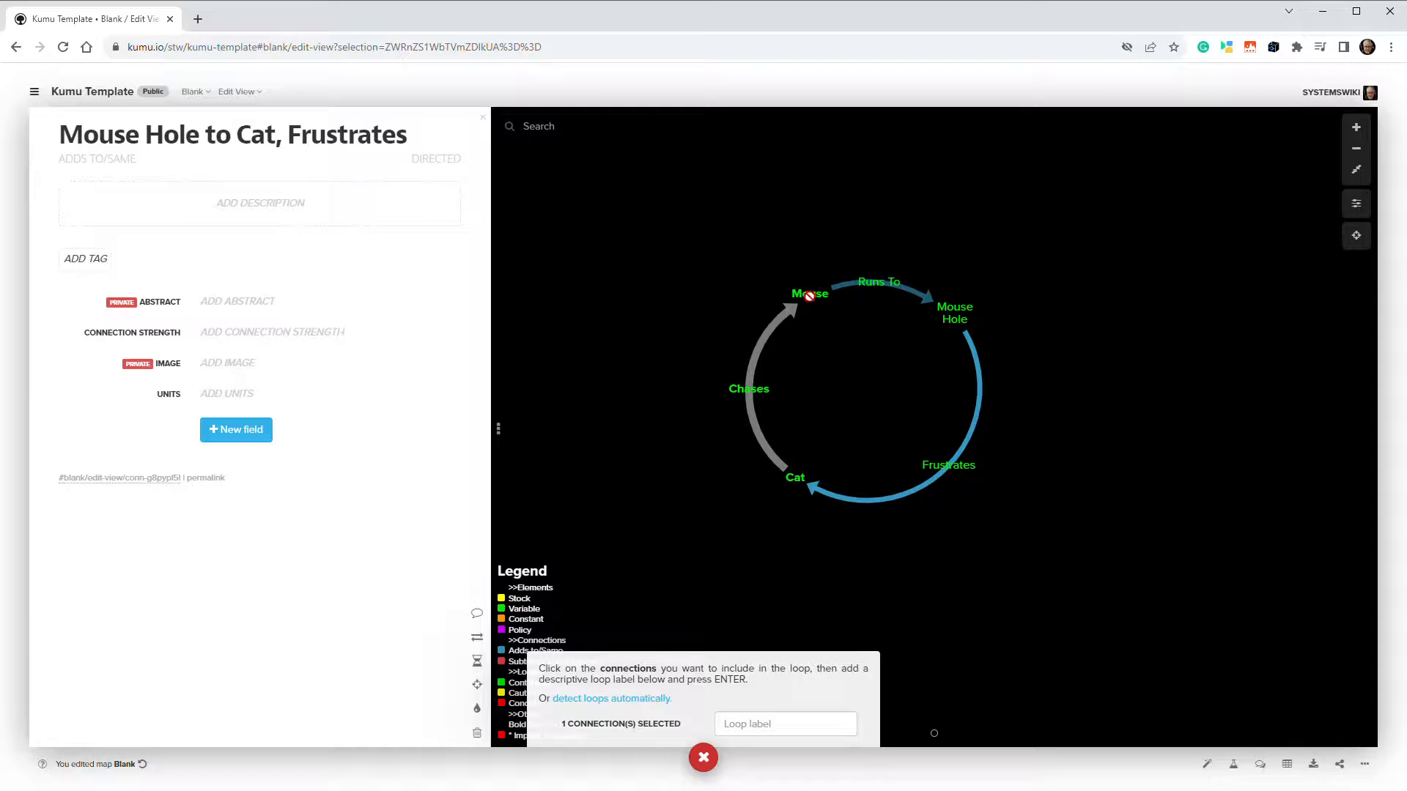
left_click(769, 724)
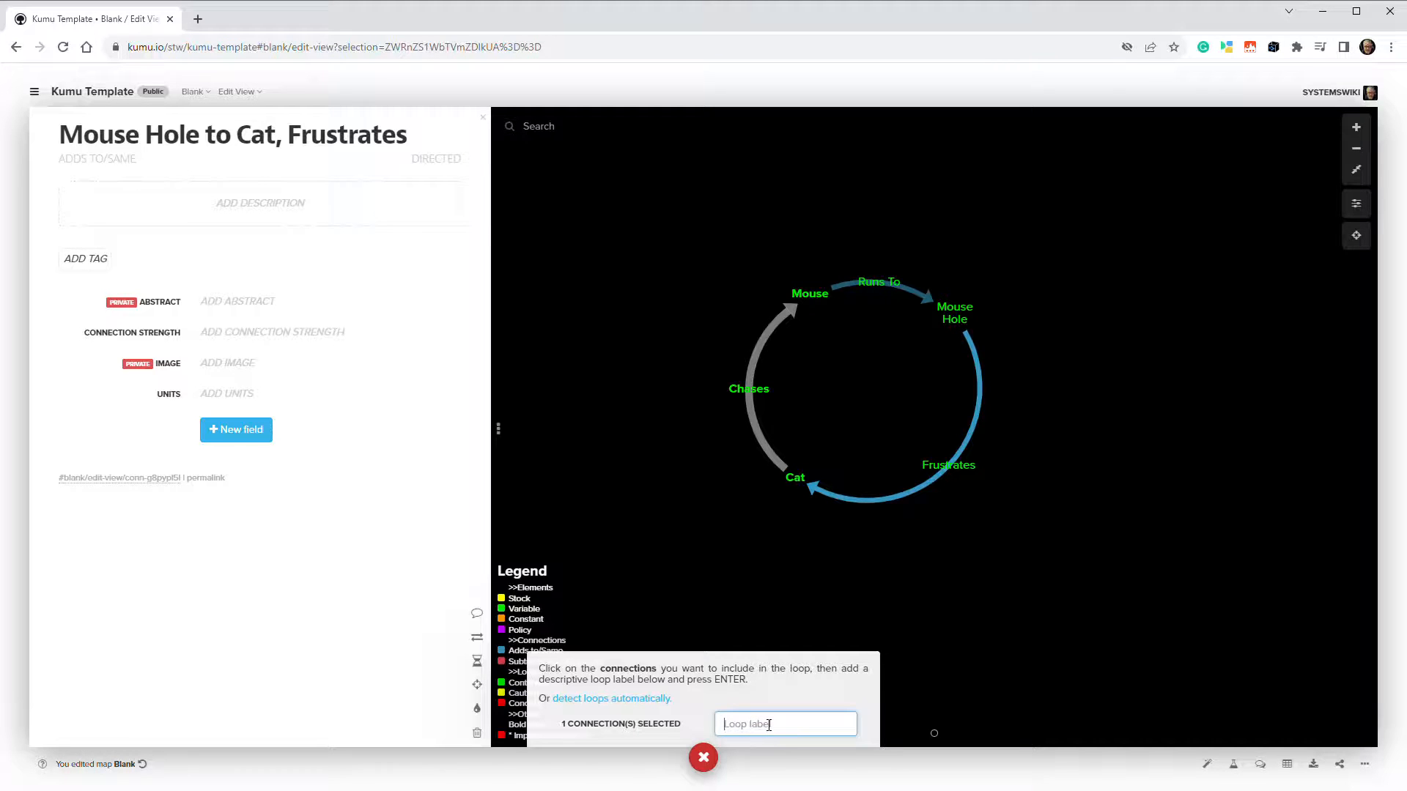
type("loop x")
key("Return")
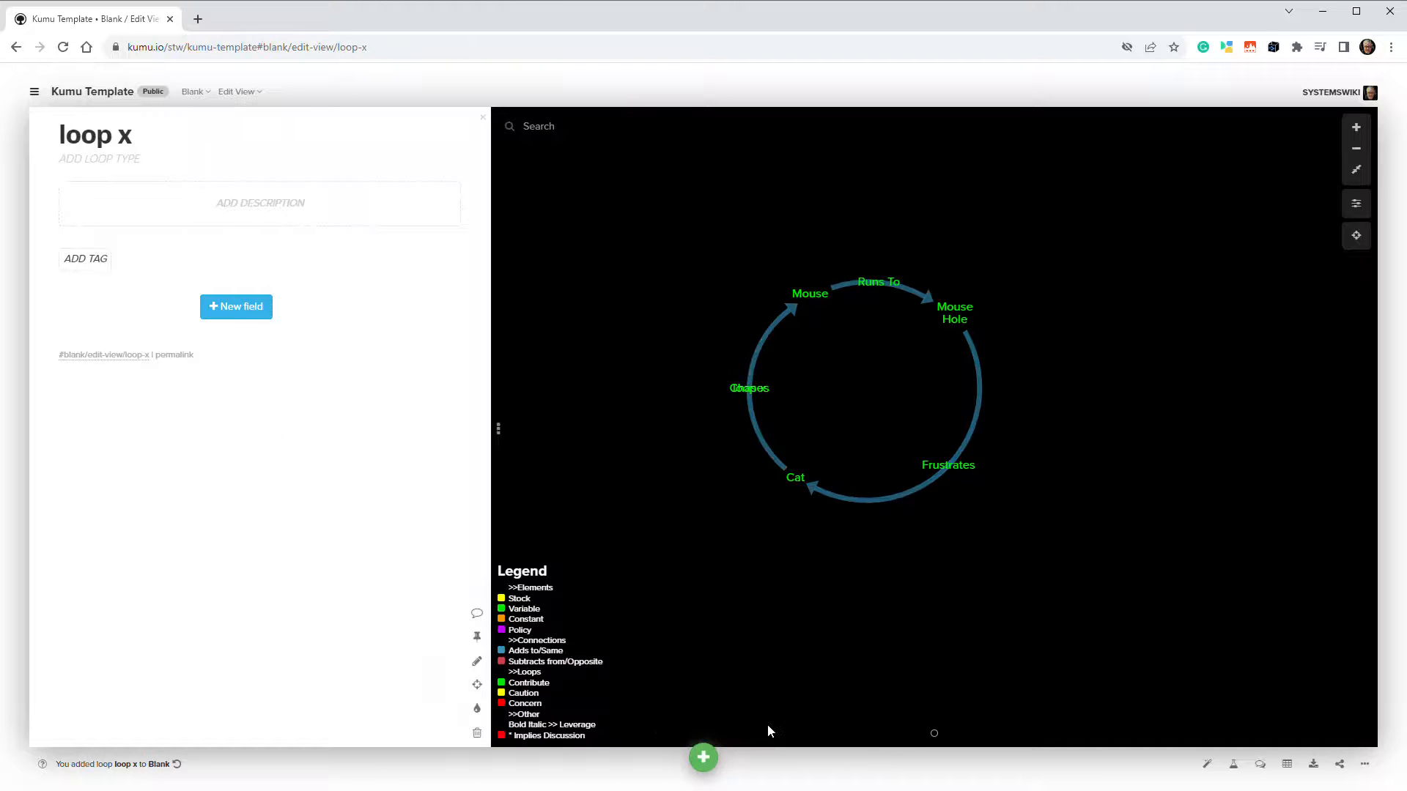
left_click_drag(751, 389, 707, 355)
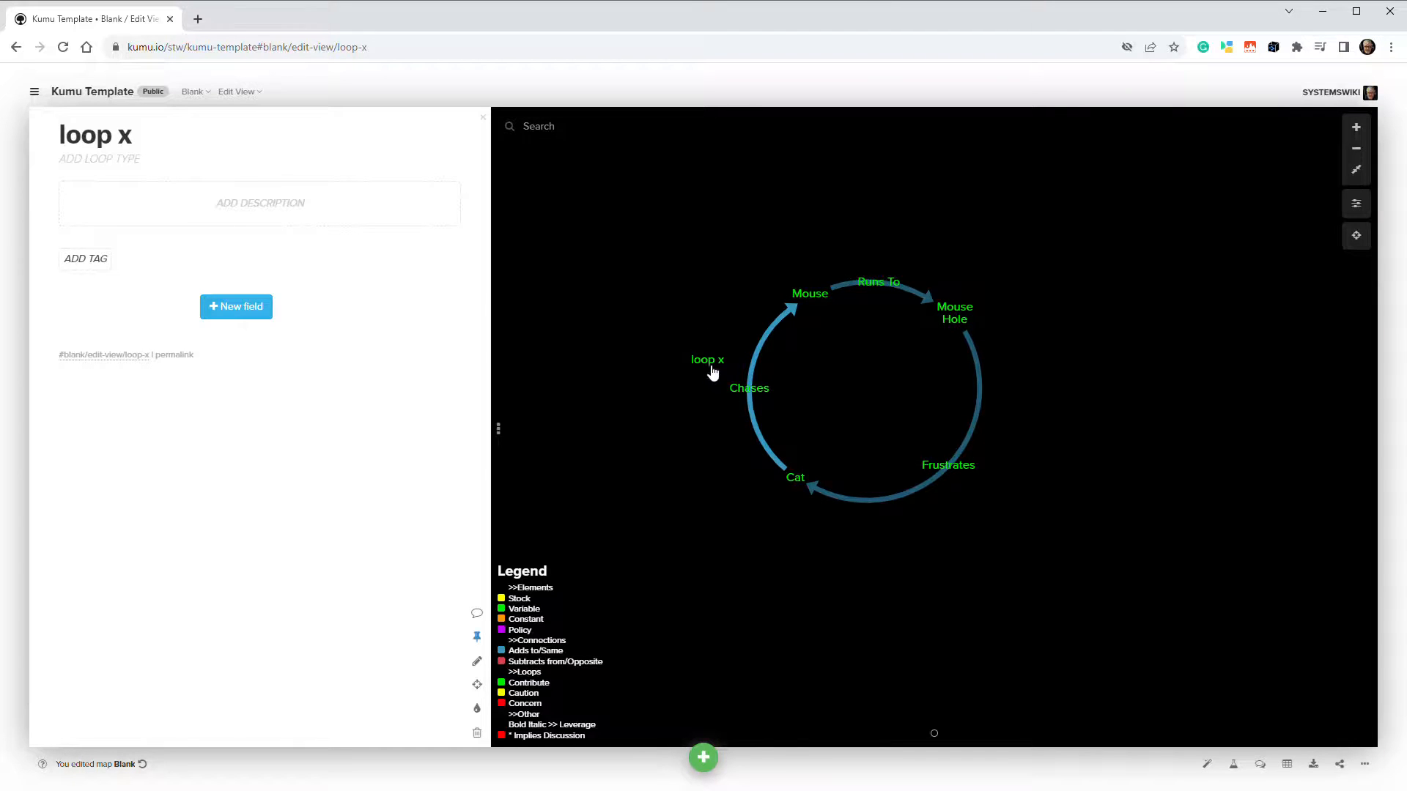
- Set the loop type of loop x to Caution
mouse_move(120, 137)
mouse_move(210, 220)
mouse_move(122, 167)
left_click(447, 162)
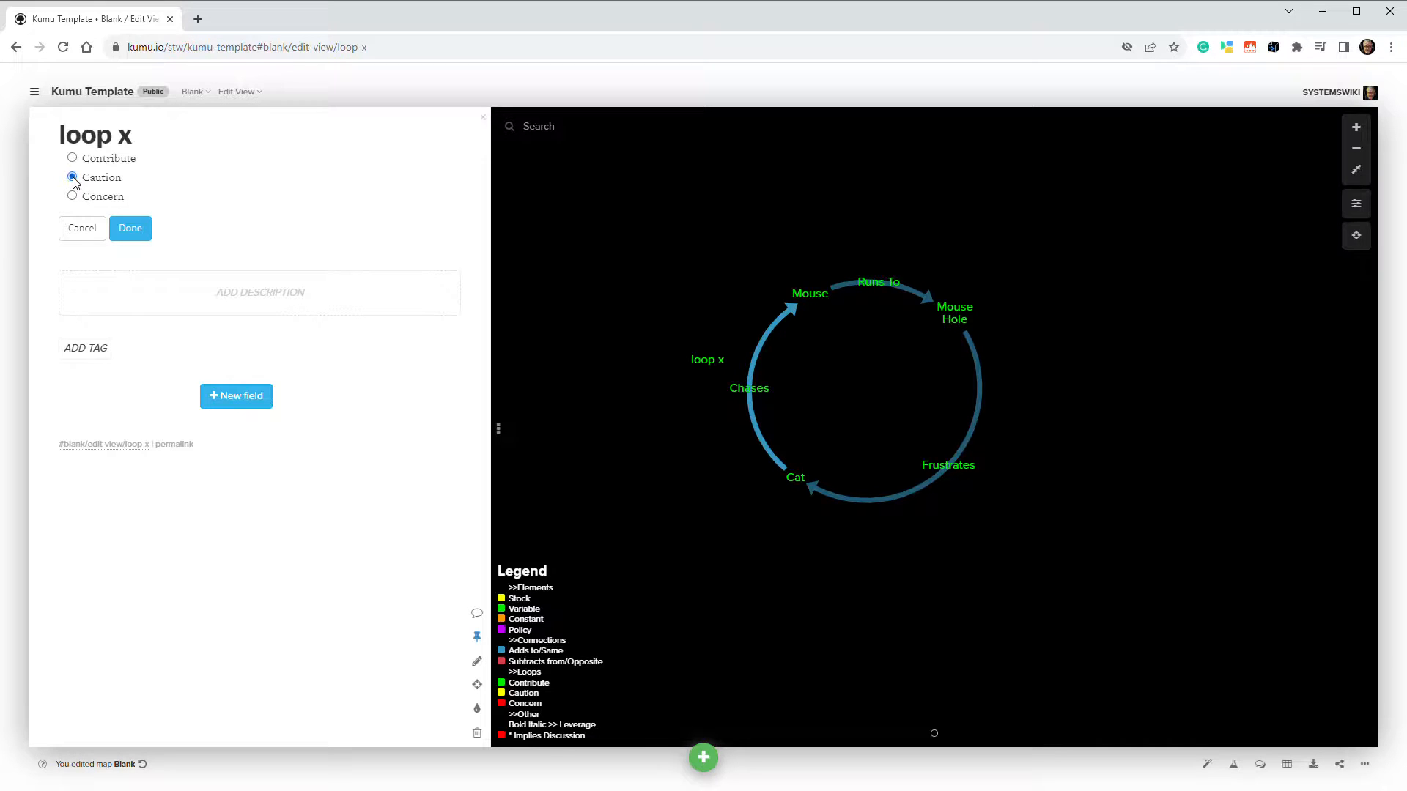
left_click(132, 228)
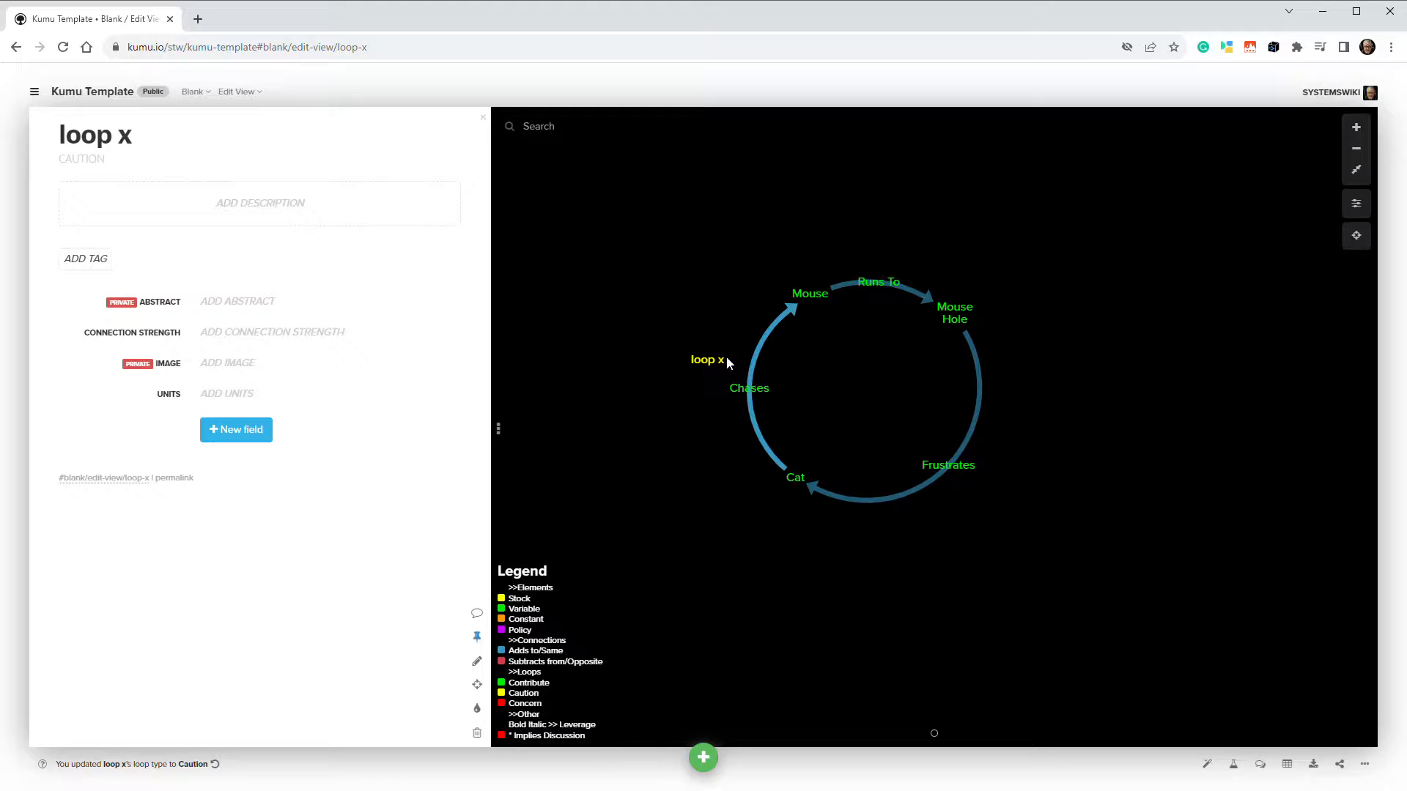
mouse_move(707, 359)
- Add a loop labelled Frustrate Cat that includes the Chases, Runs To and Frustrates connections
left_click(703, 756)
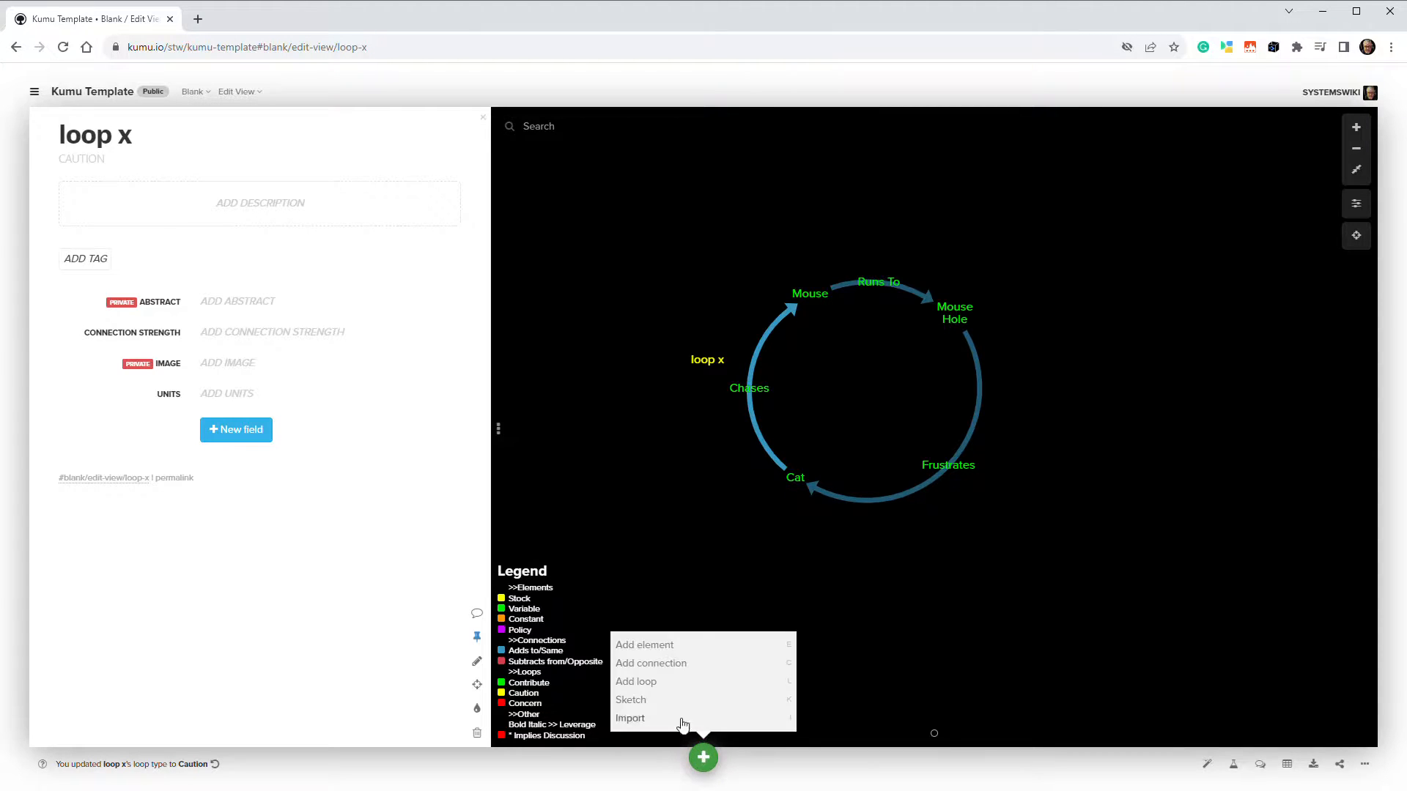
left_click(644, 682)
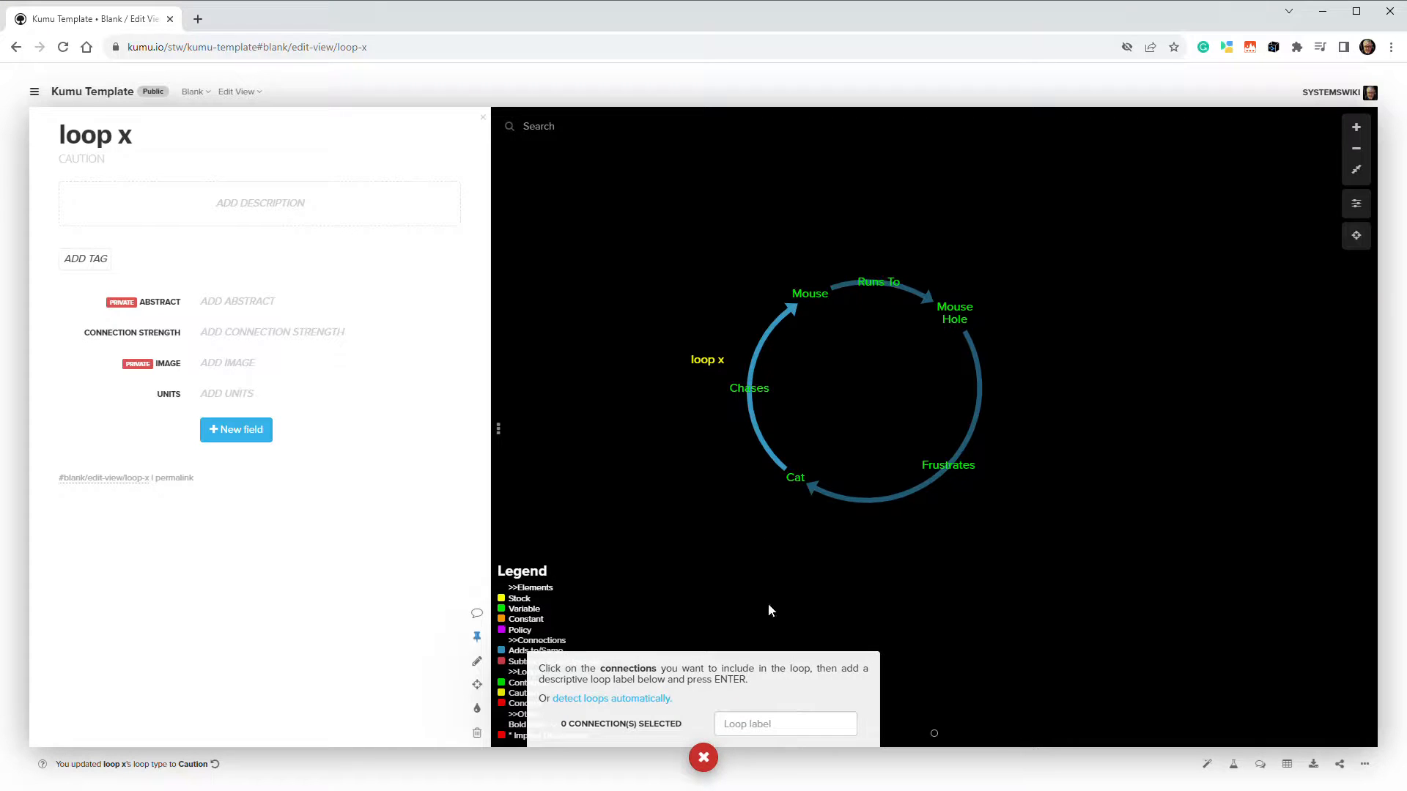
left_click(751, 414)
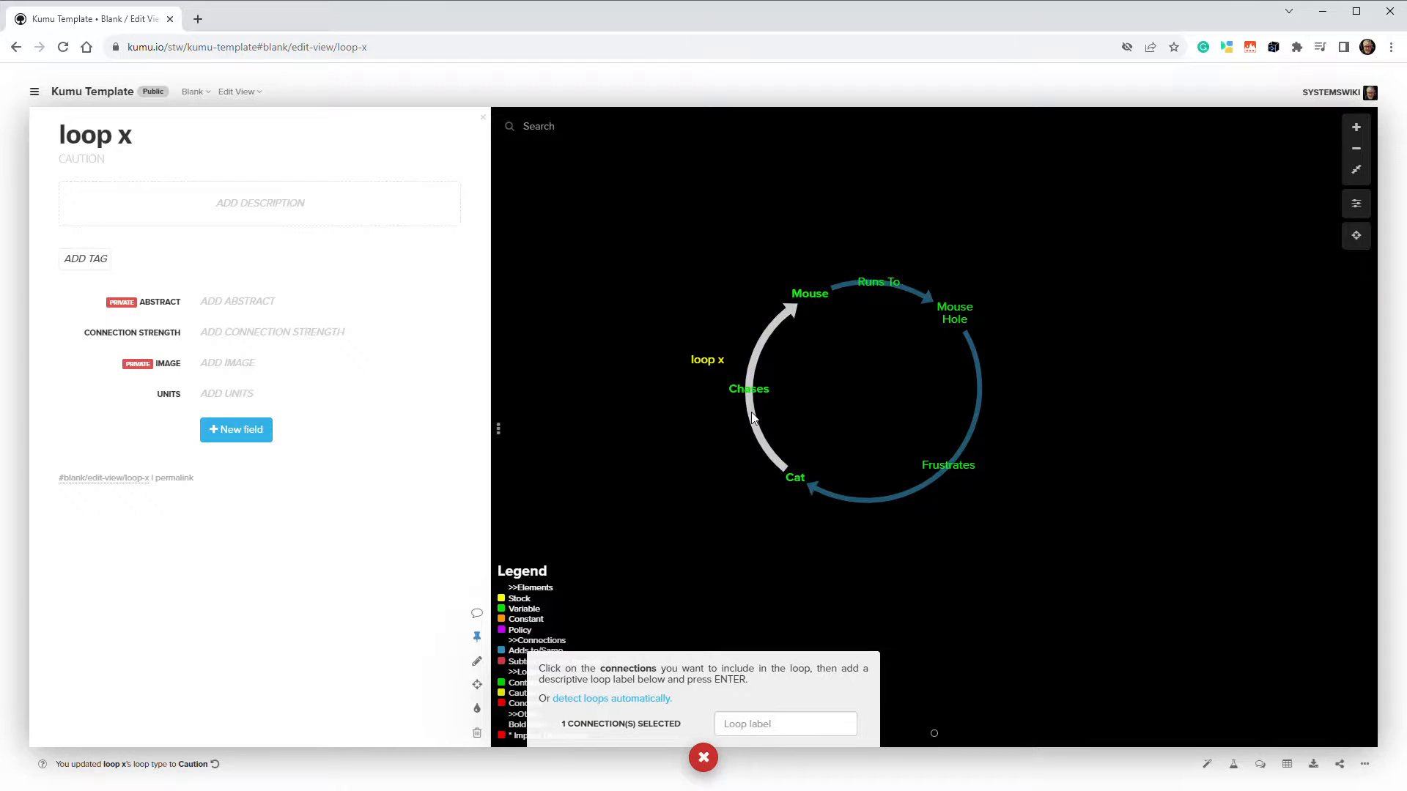
left_click(883, 287)
left_click(980, 429)
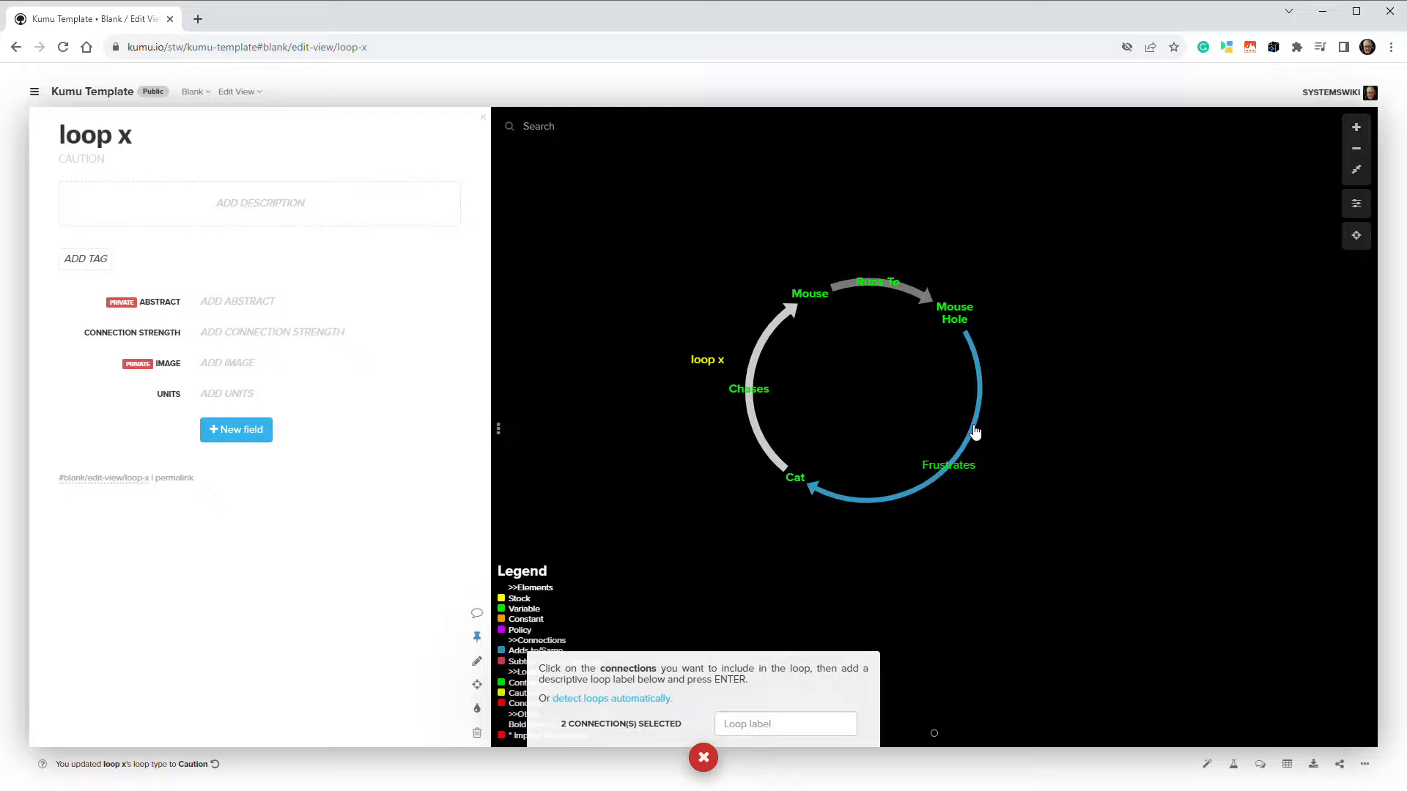
left_click(756, 718)
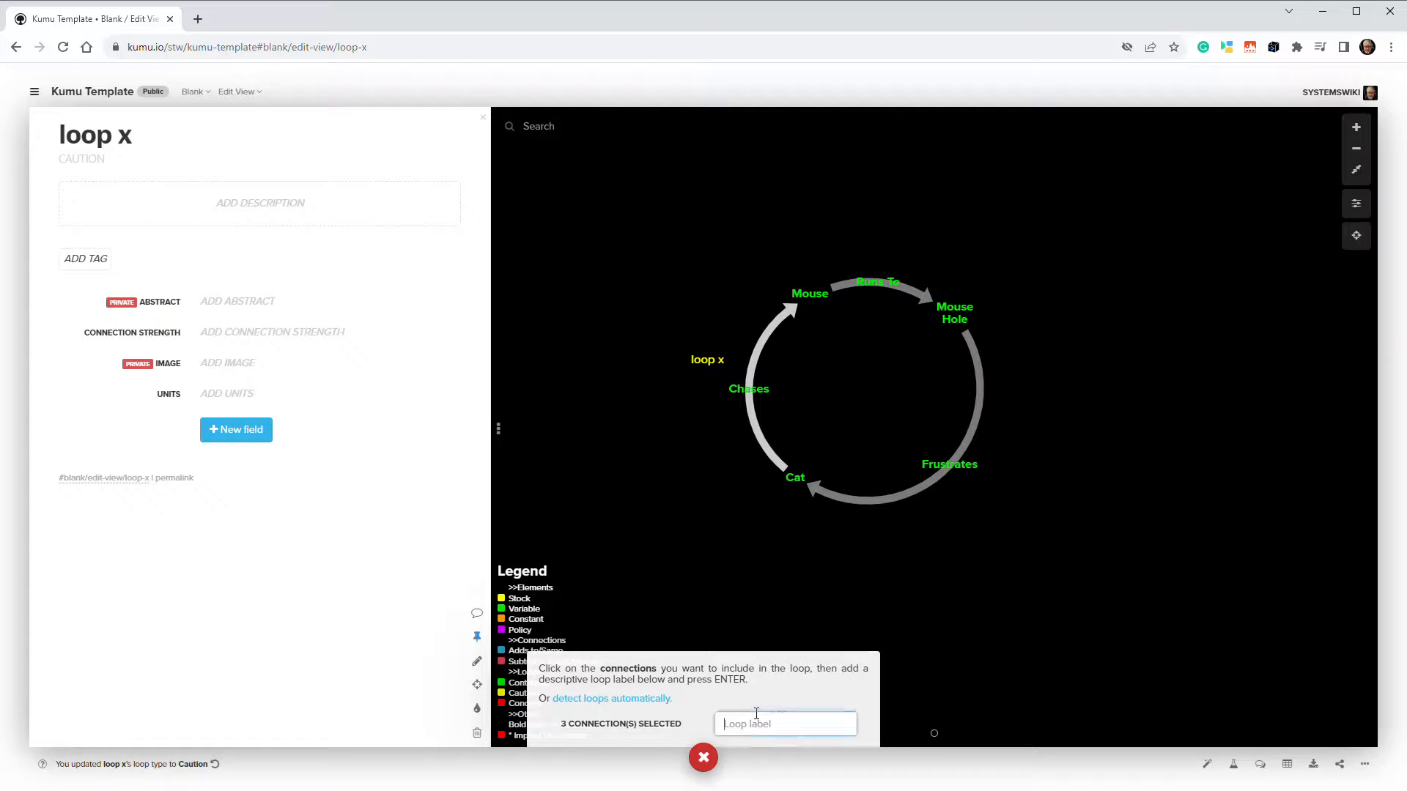
type("Frustrate Cat")
key("Return")
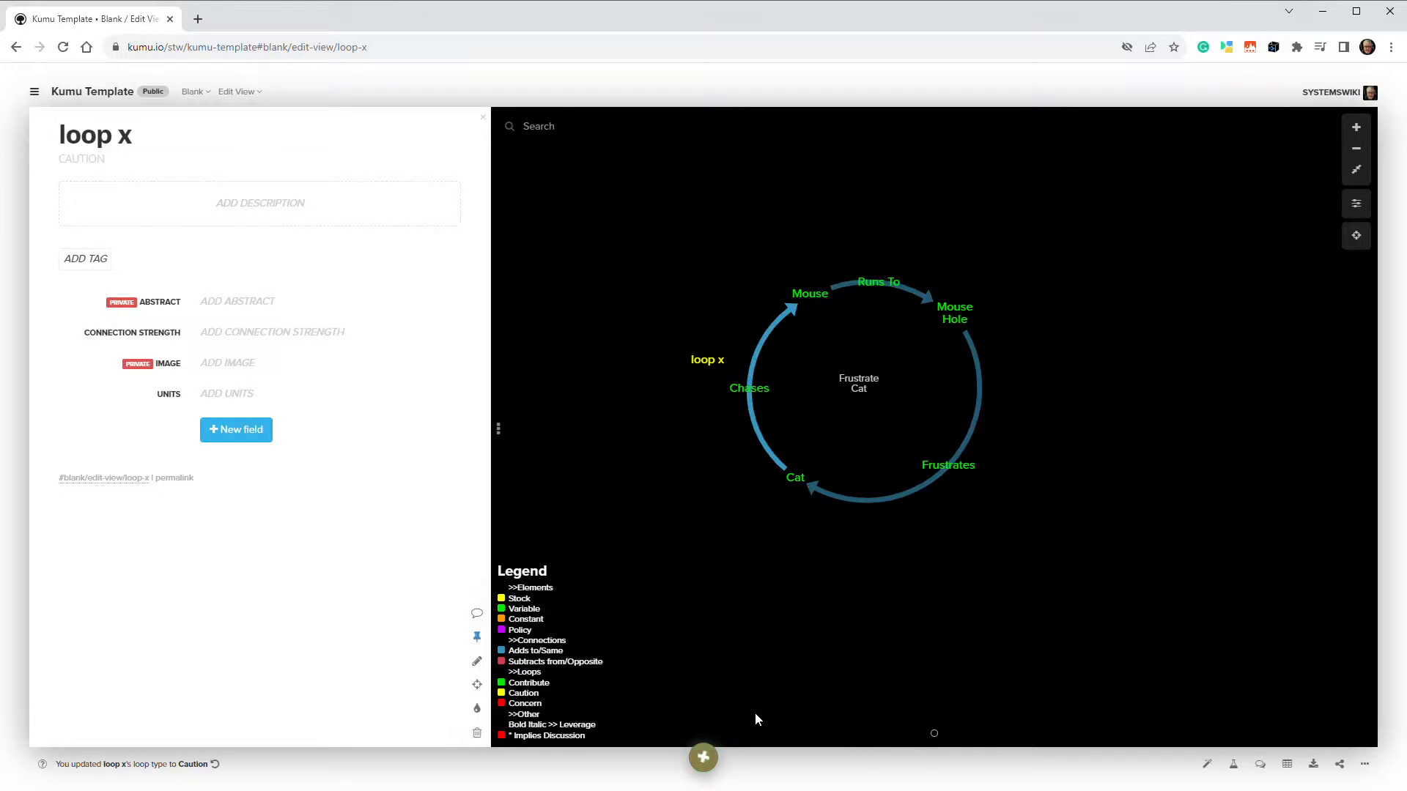
- Set the loop type of the Frustrate Cat loop to Concern
left_click(870, 394)
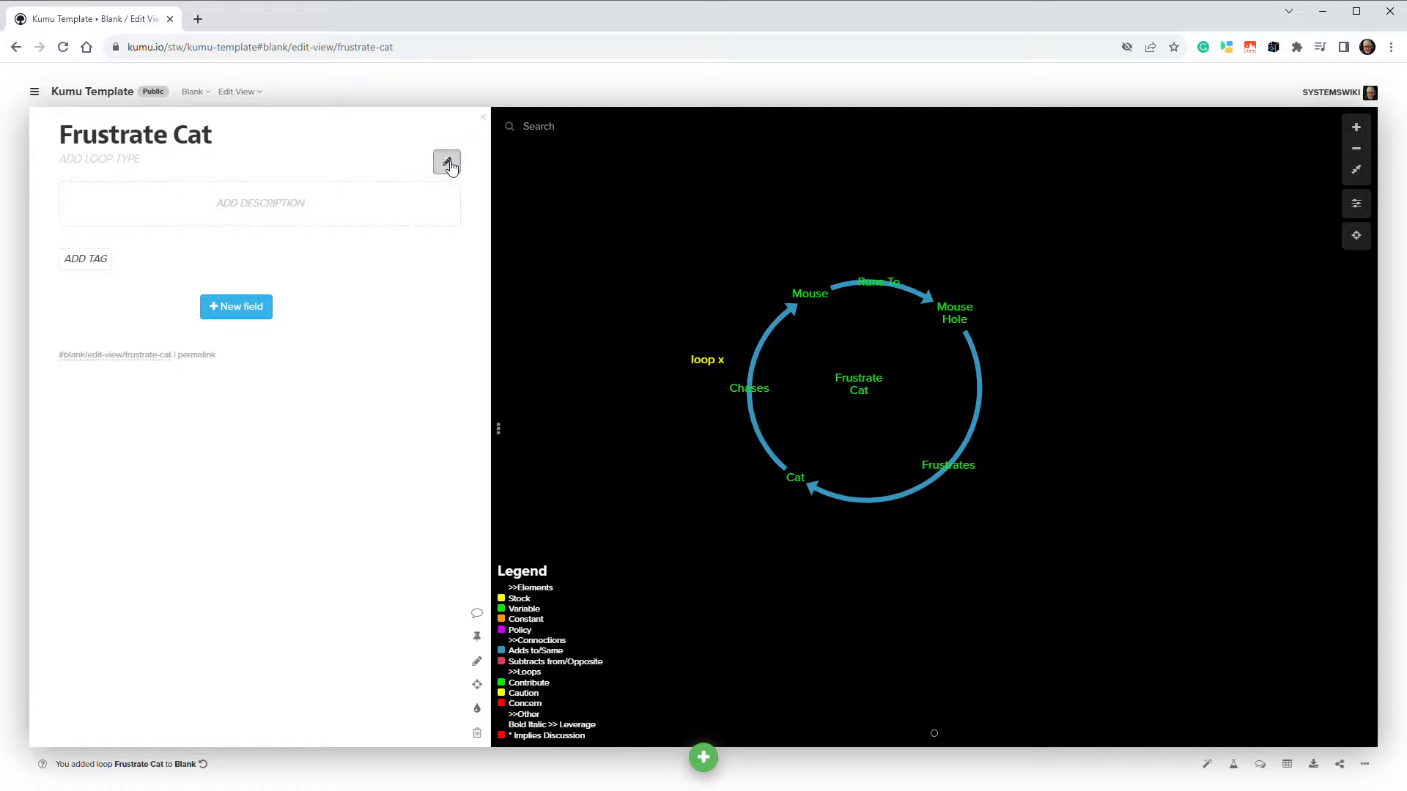
left_click(447, 161)
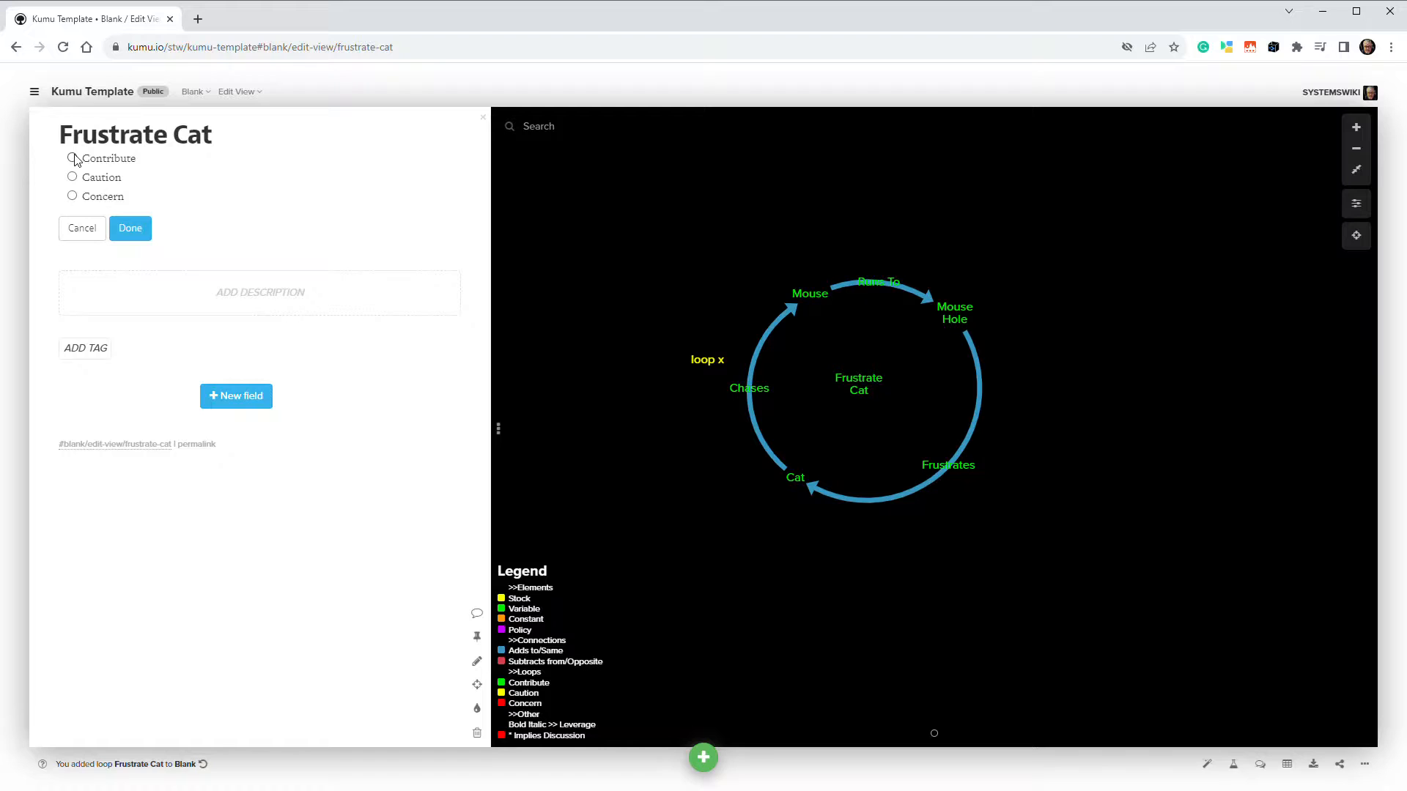
left_click(72, 196)
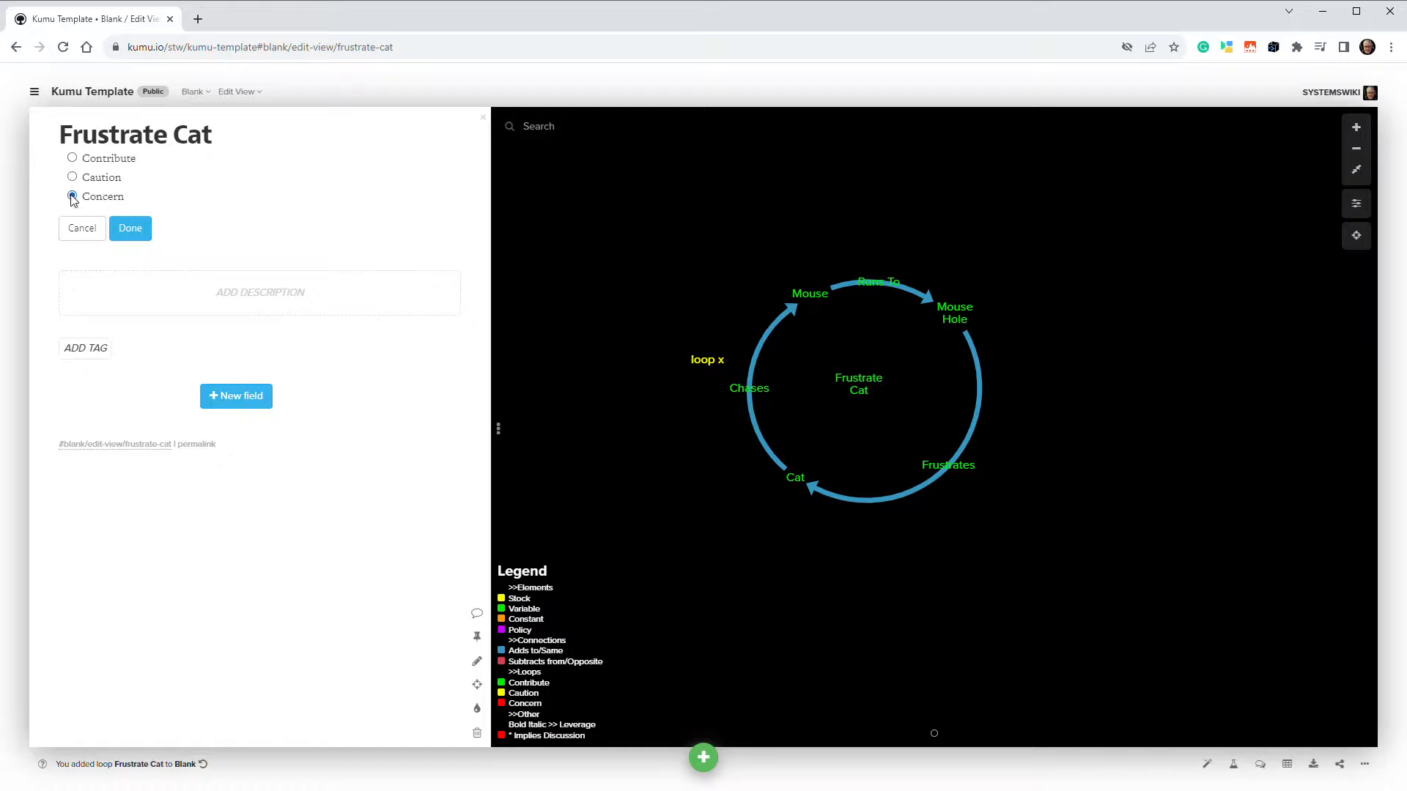
left_click(131, 230)
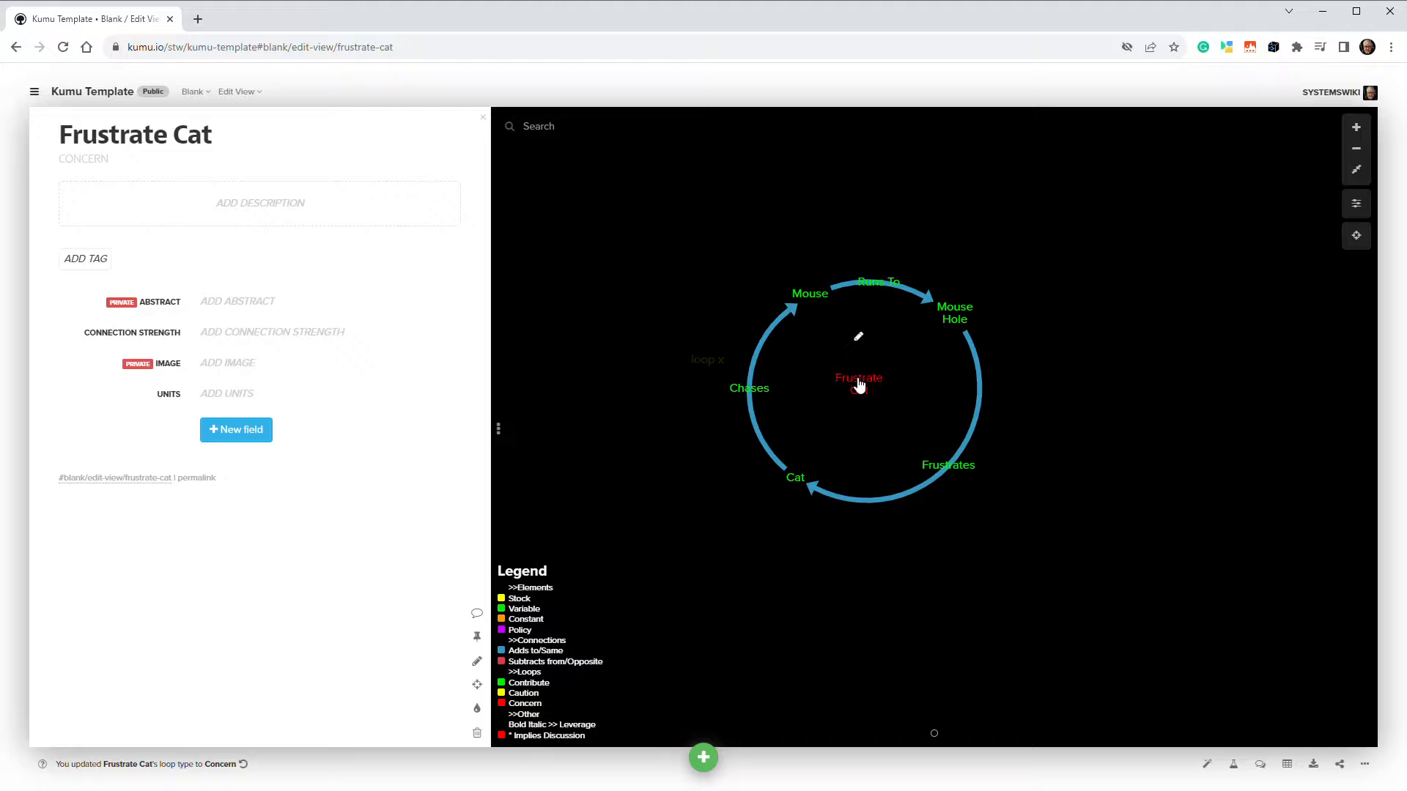
- Edit the Frustrate Cat loop's membership, toggling Runs To and Frustrates off and on again, and save it with all three connections
left_click(477, 662)
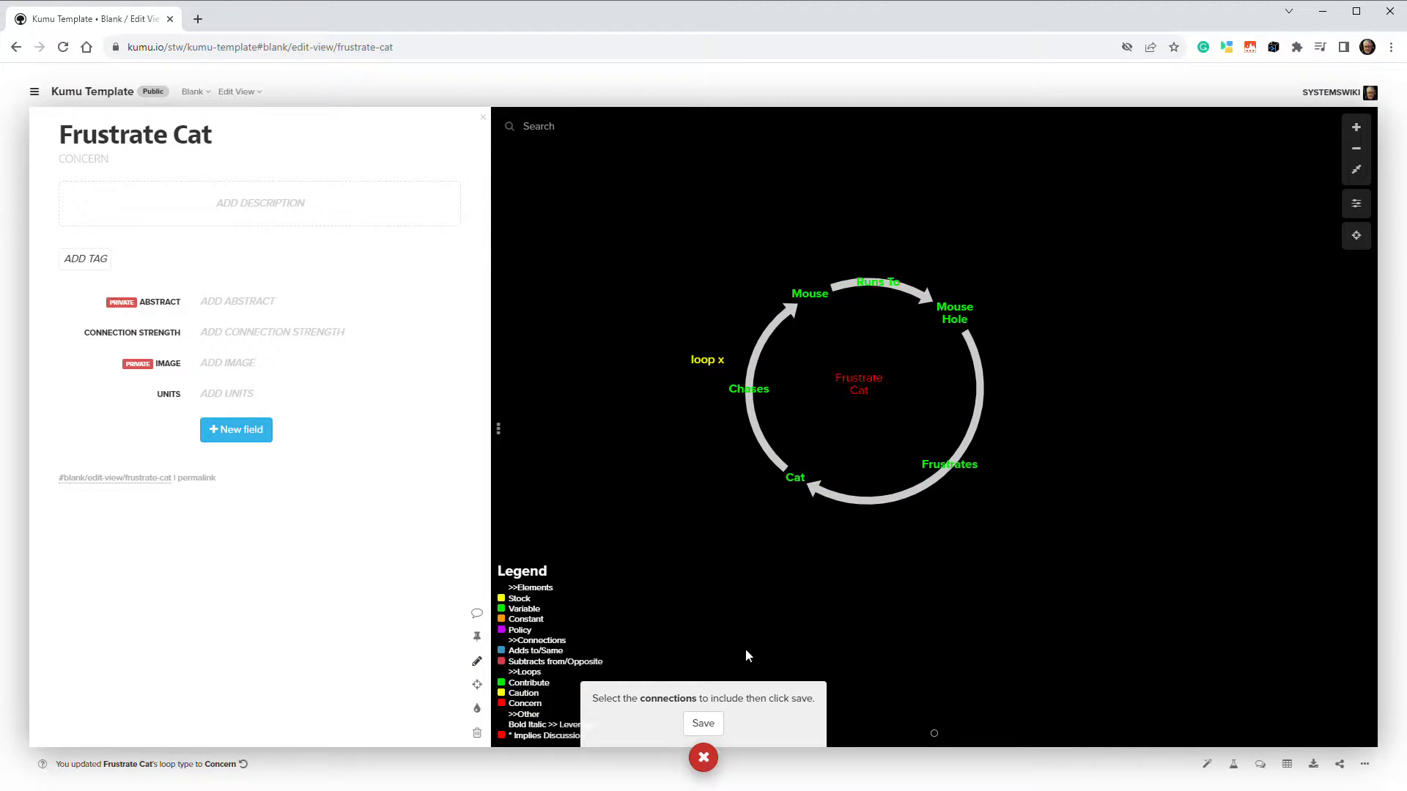
left_click(890, 285)
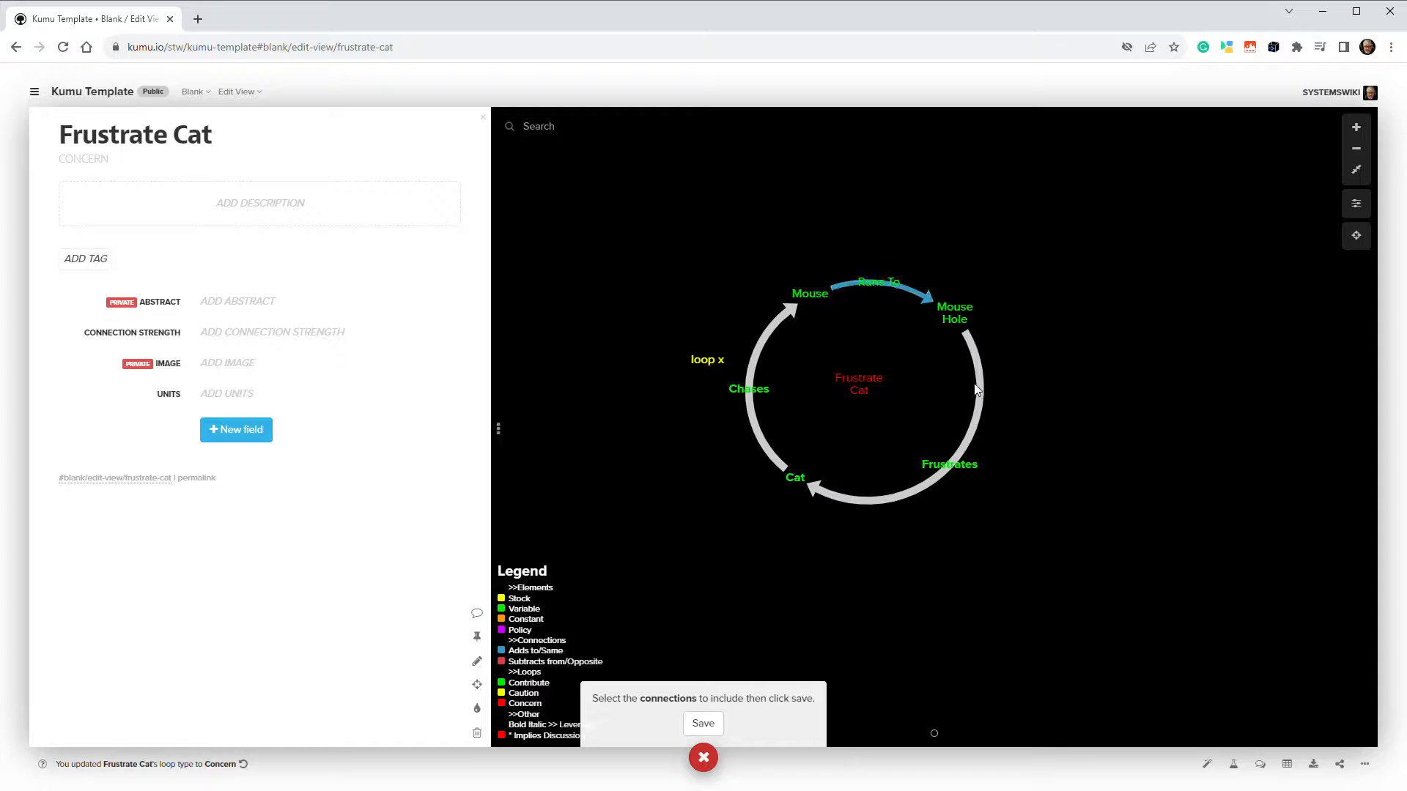
left_click(901, 293)
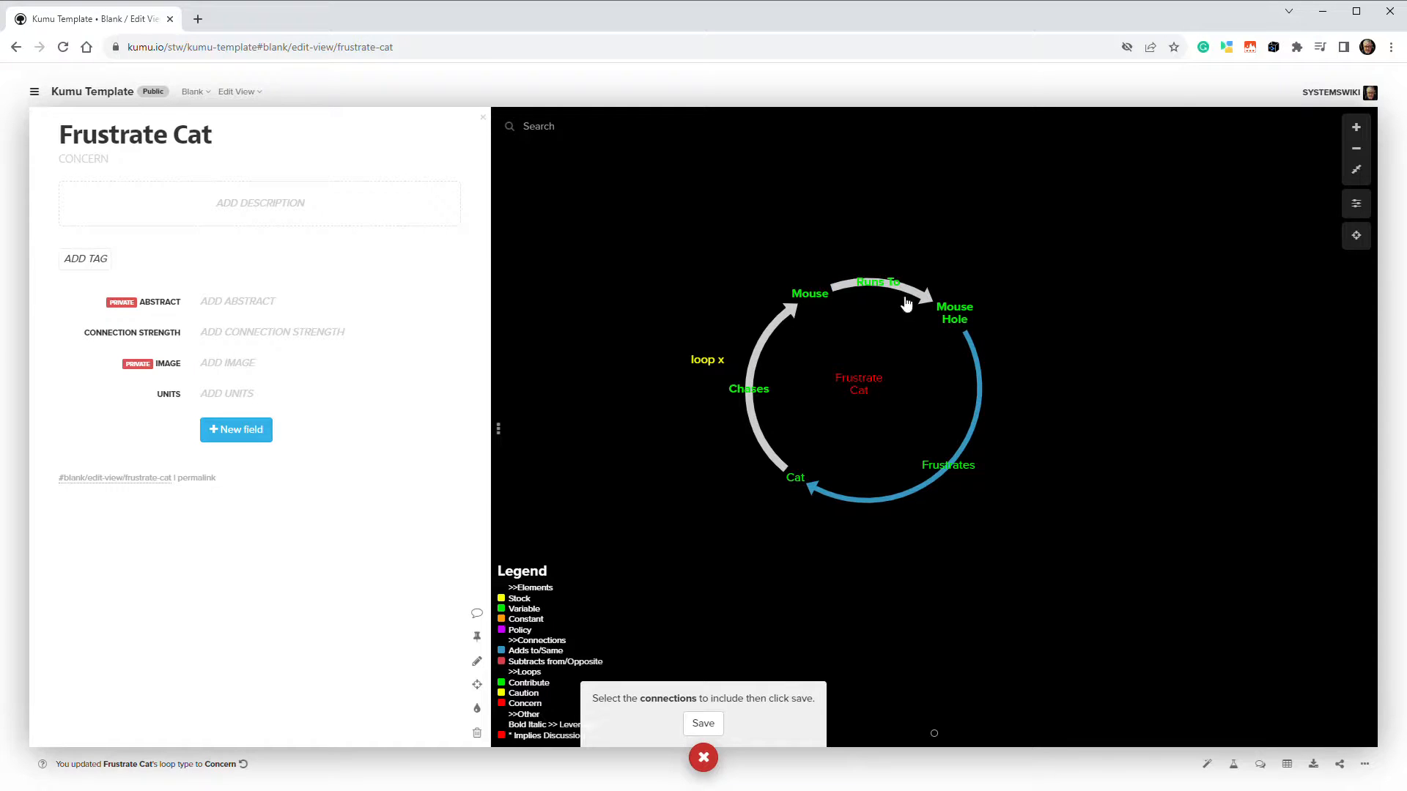
left_click(981, 399)
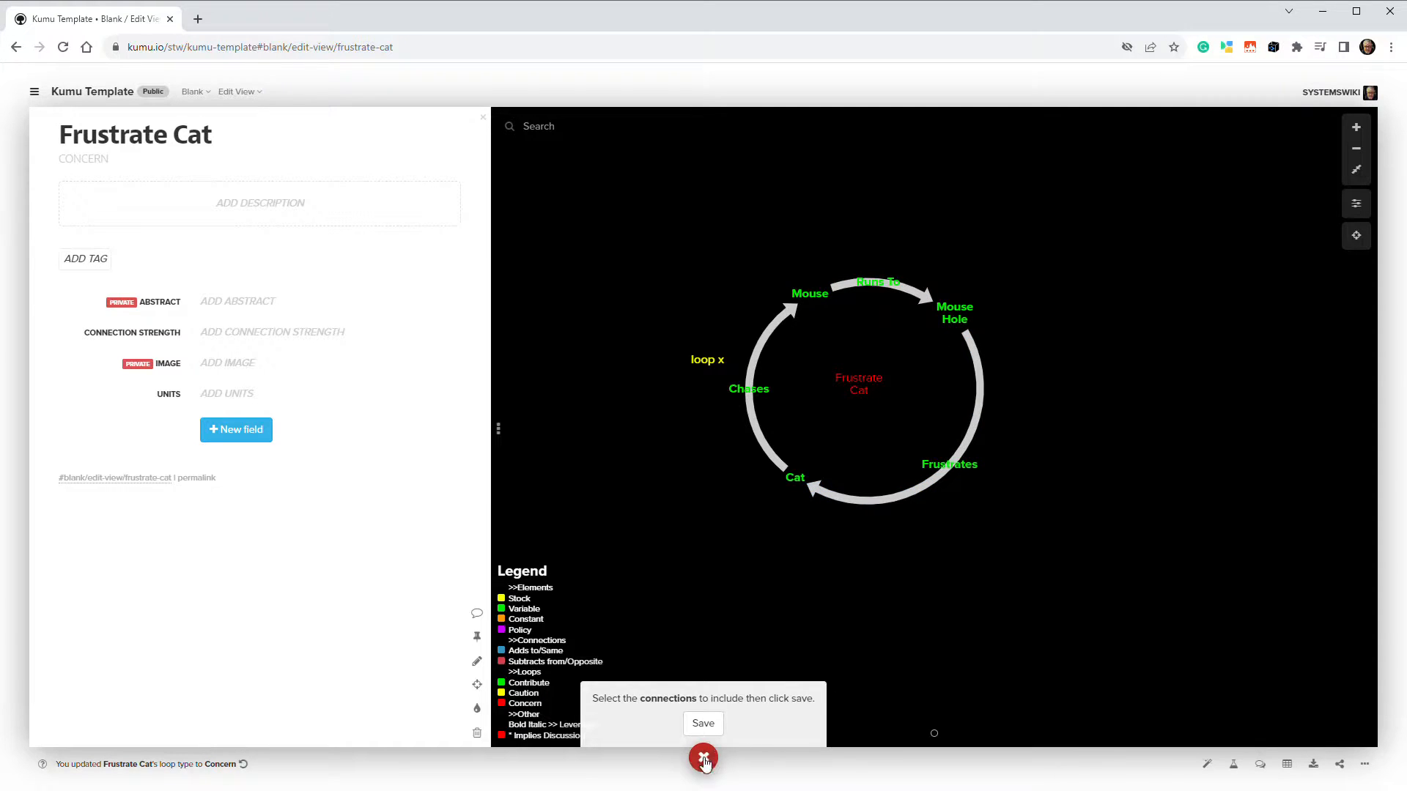
left_click(707, 723)
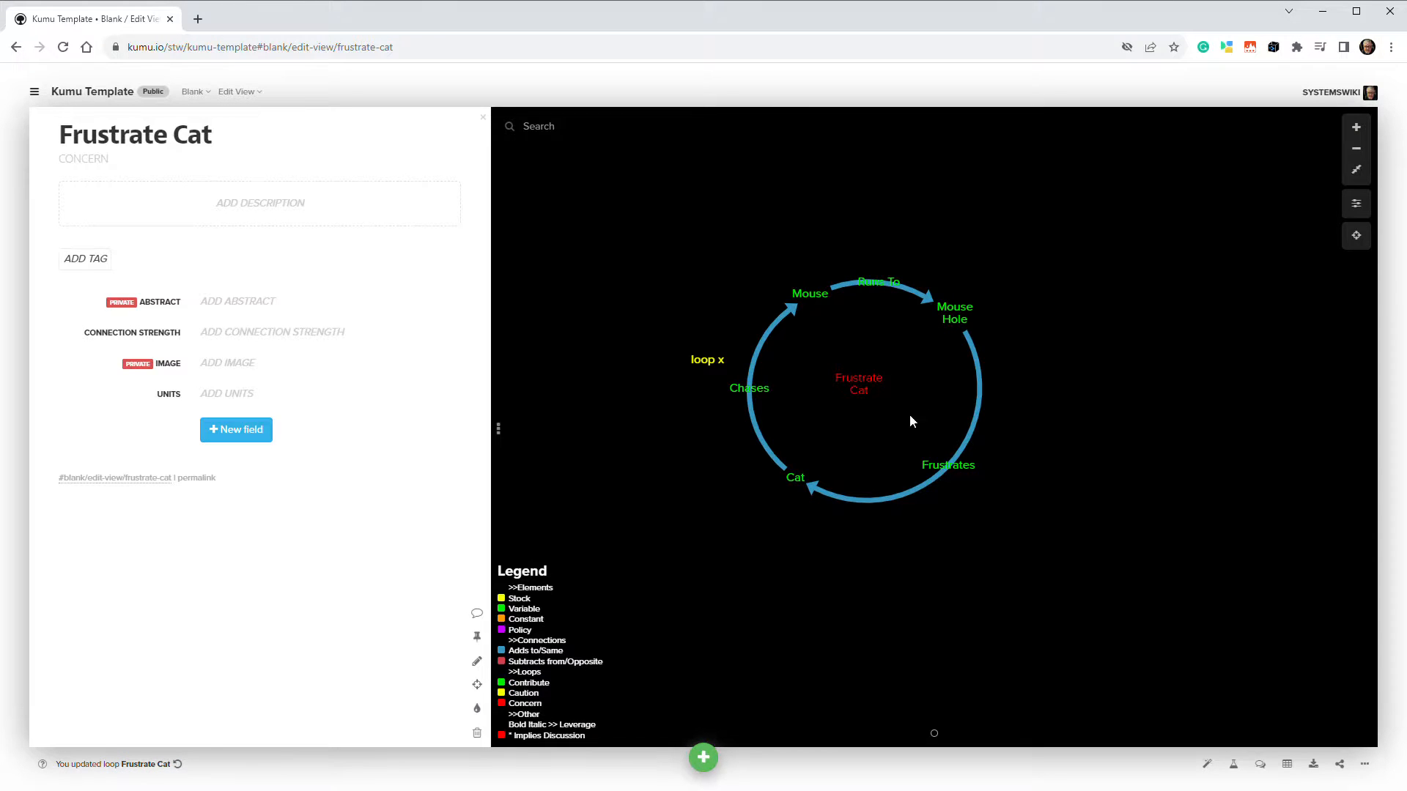
- Mark the Frustrates connection from Mouse Hole to Cat as delayed
mouse_move(760, 438)
left_click(978, 429)
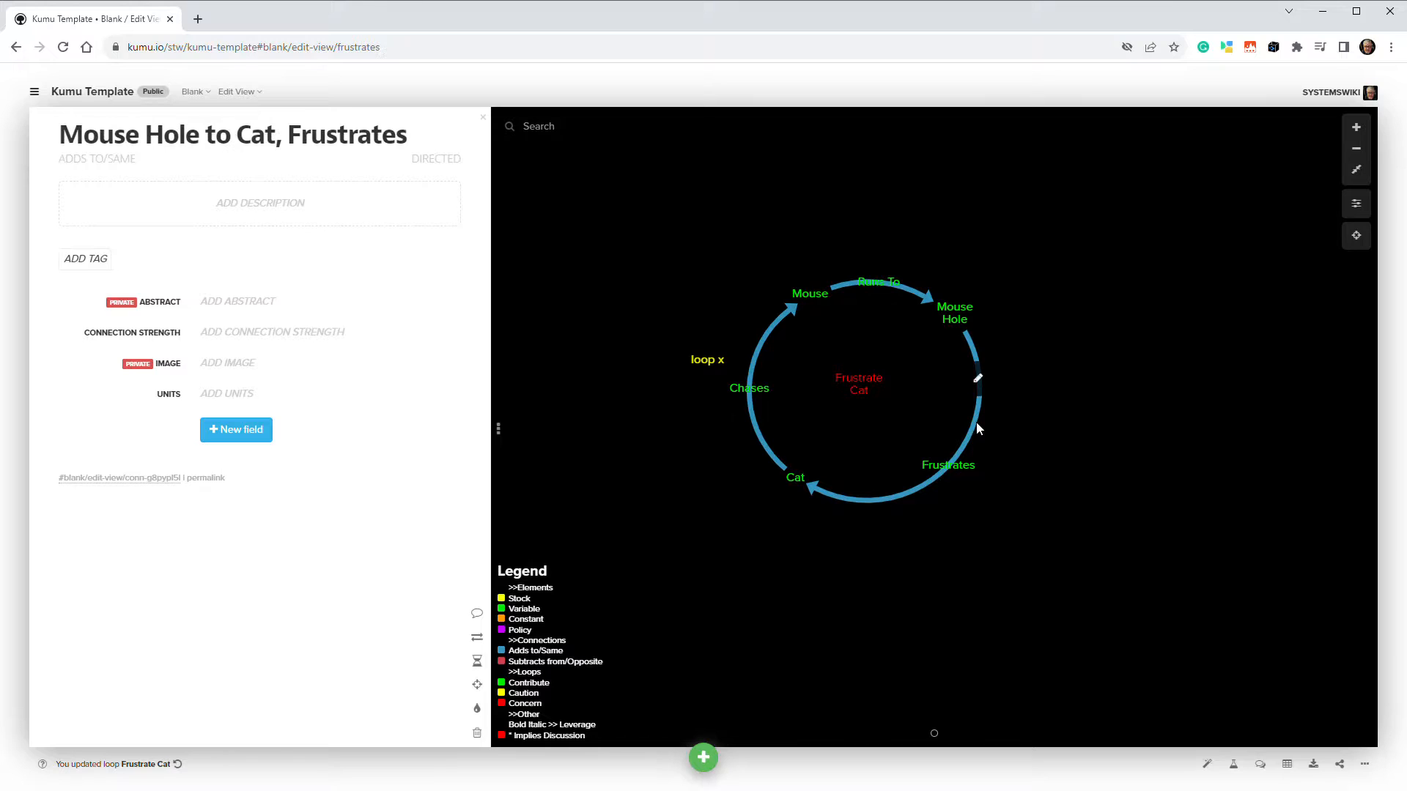
left_click(477, 664)
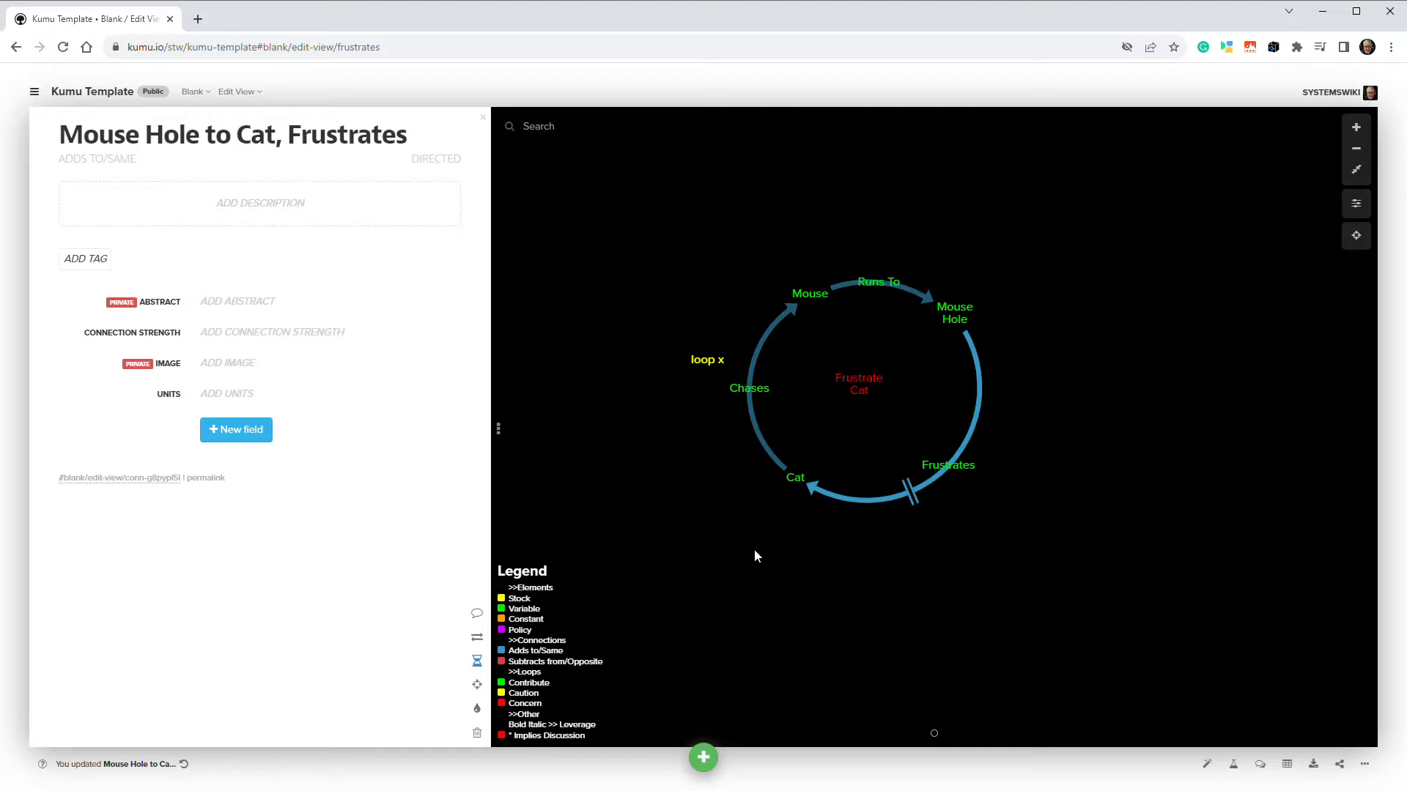
- Delete the loop labelled loop x from the map
mouse_move(703, 365)
left_click(704, 366)
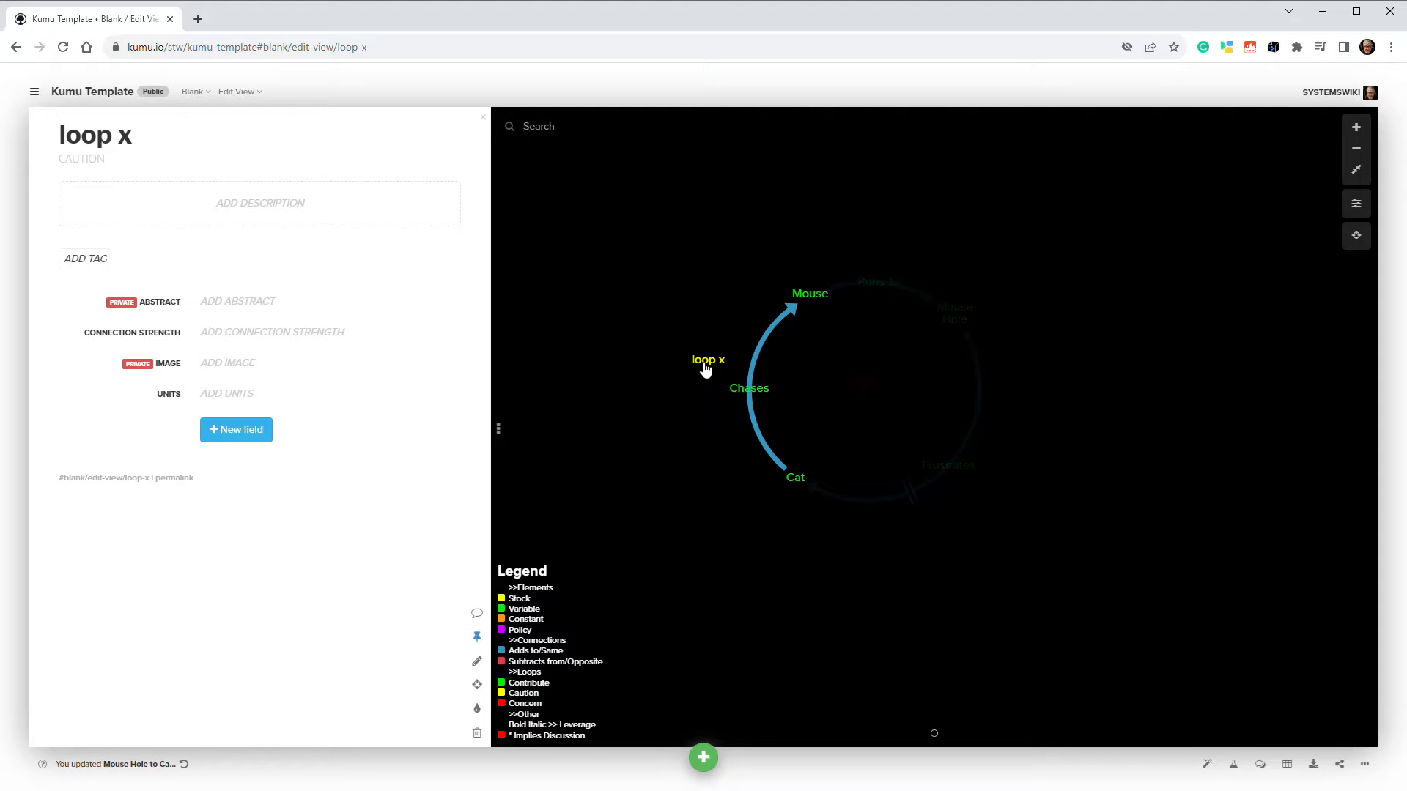
key("Delete")
left_click(778, 130)
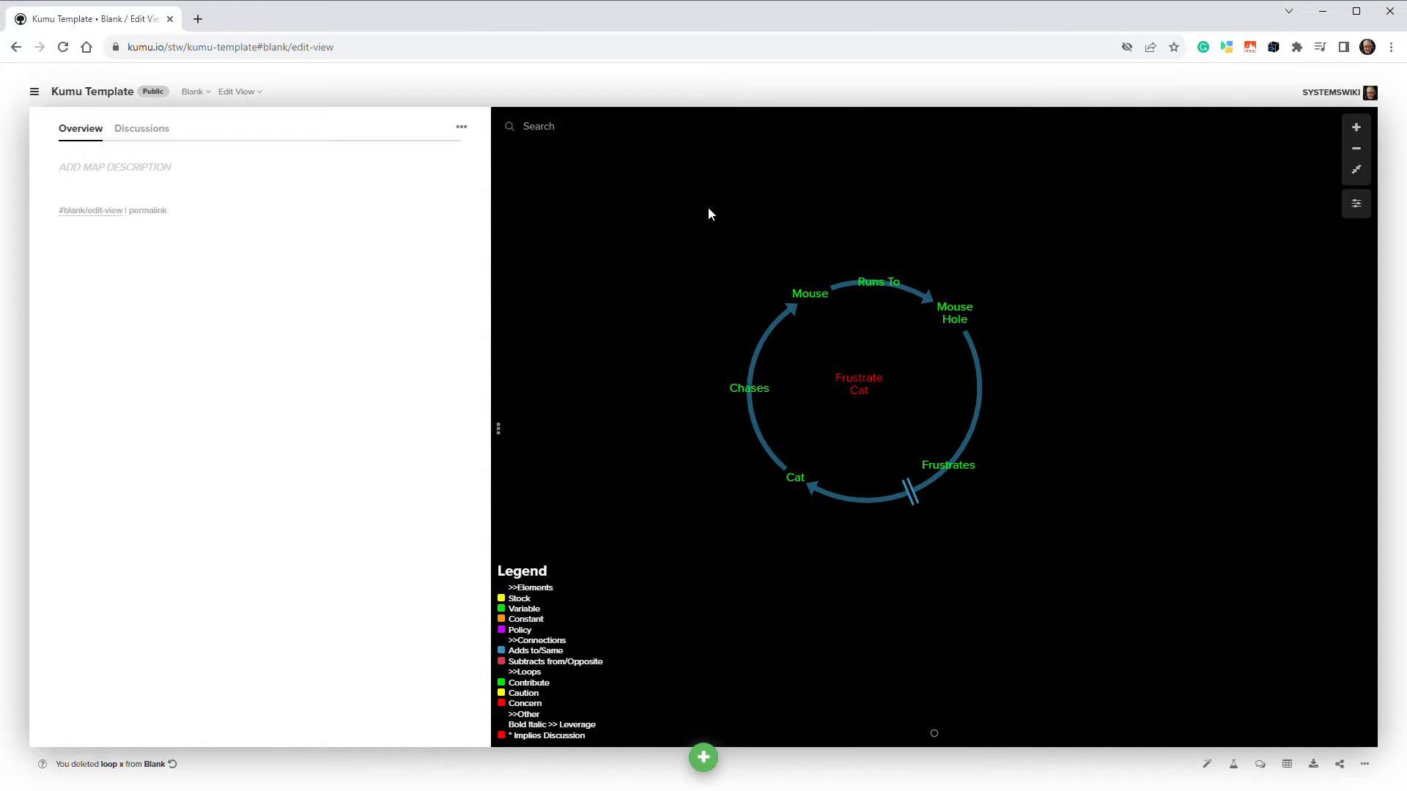
- Review the deleted items in the project's trash without destroying any, and return to the map
left_click(33, 94)
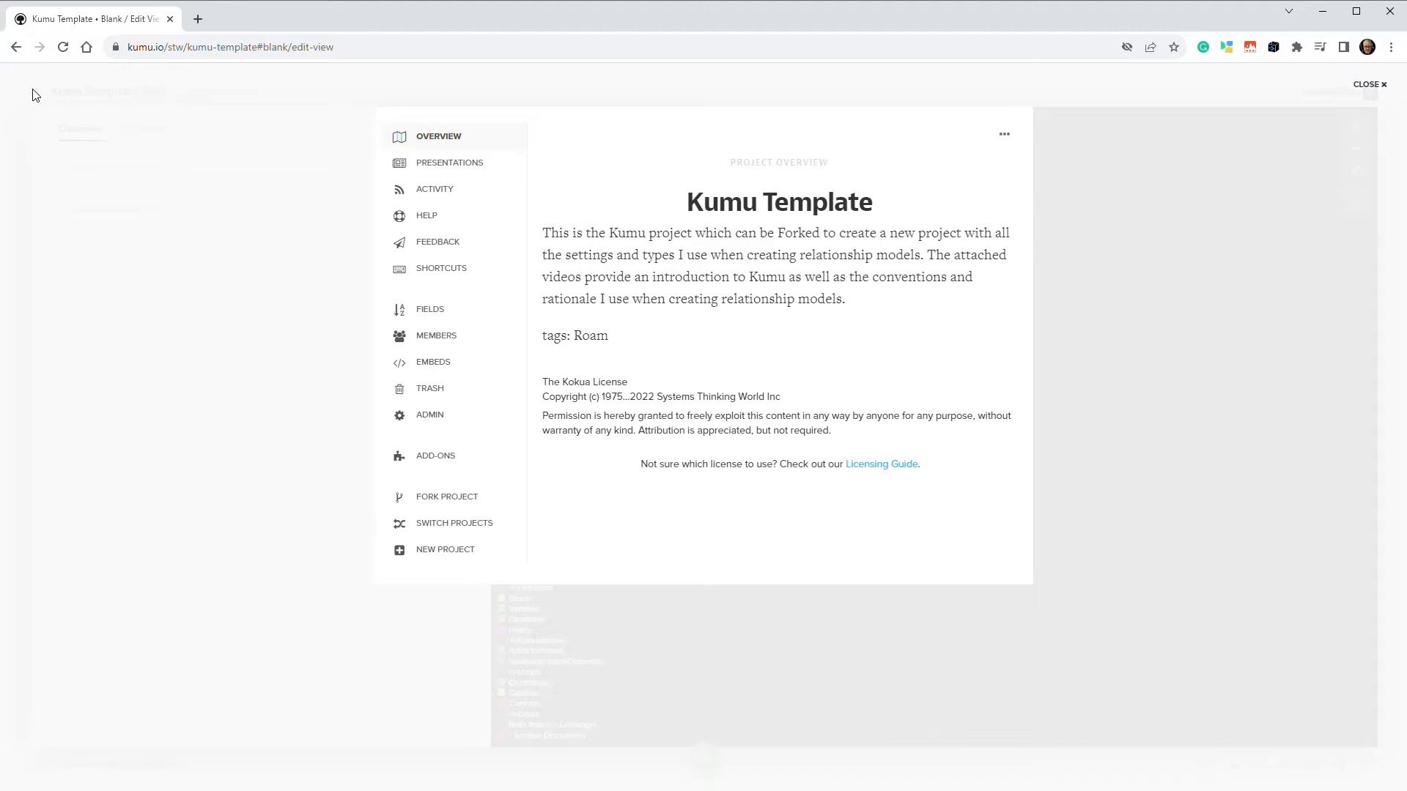
left_click(437, 392)
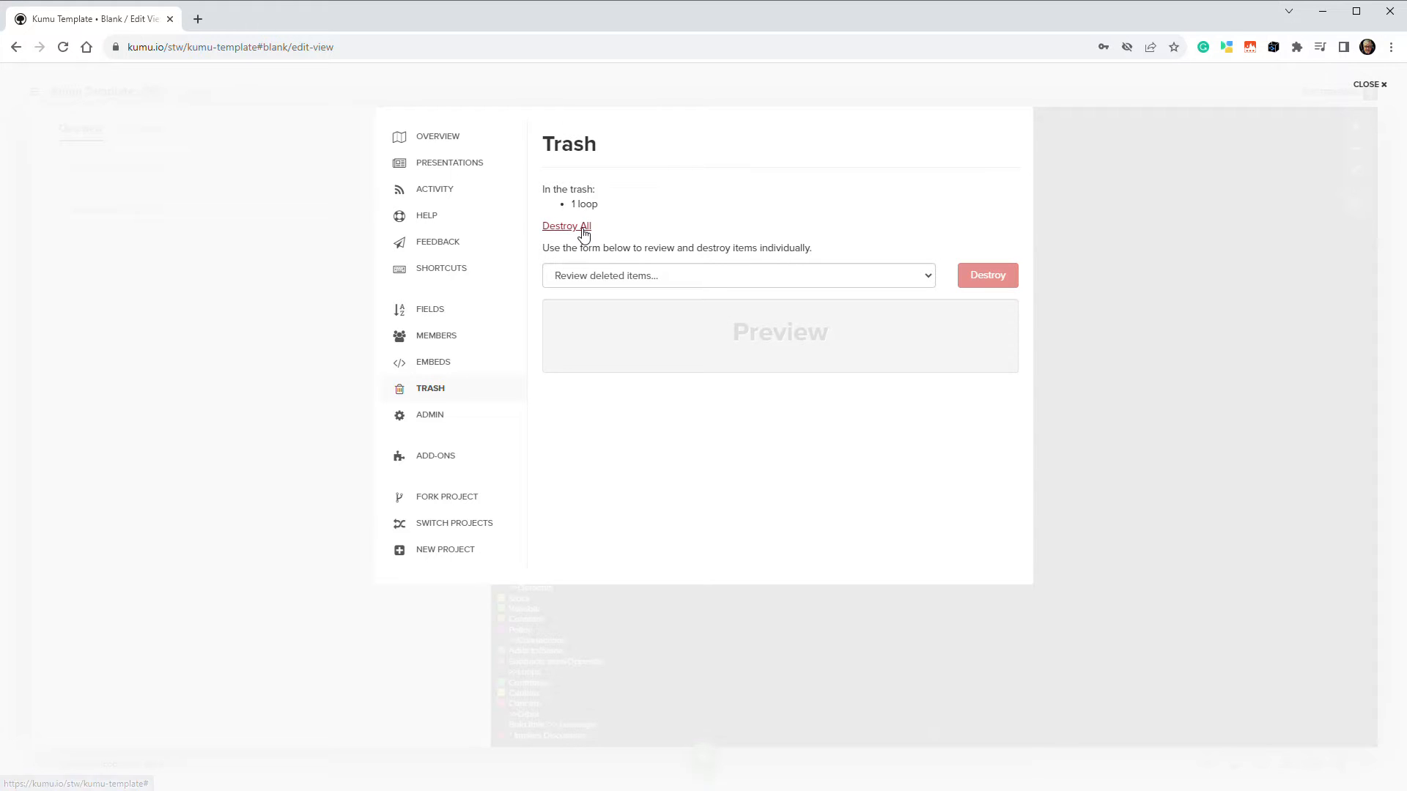
left_click(914, 285)
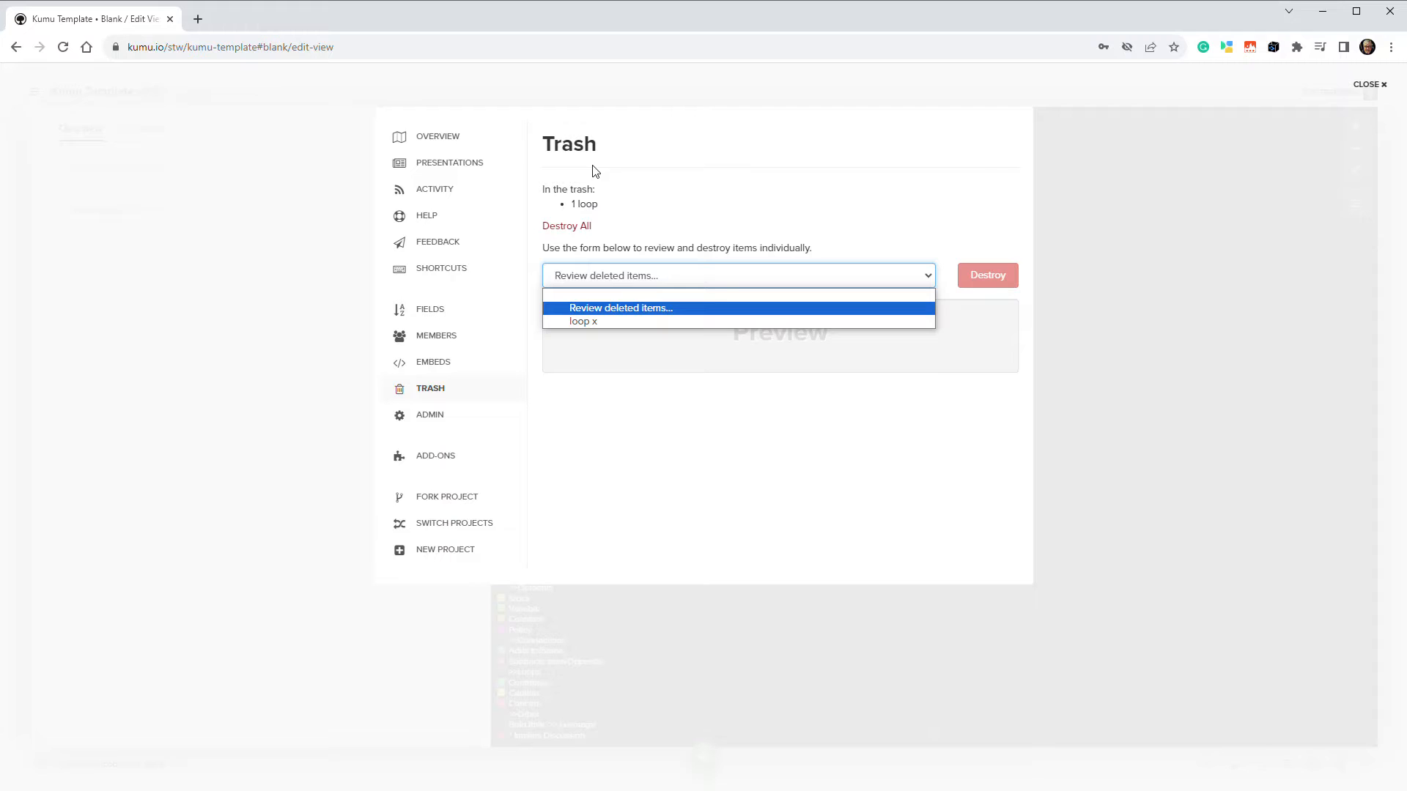
left_click(1159, 99)
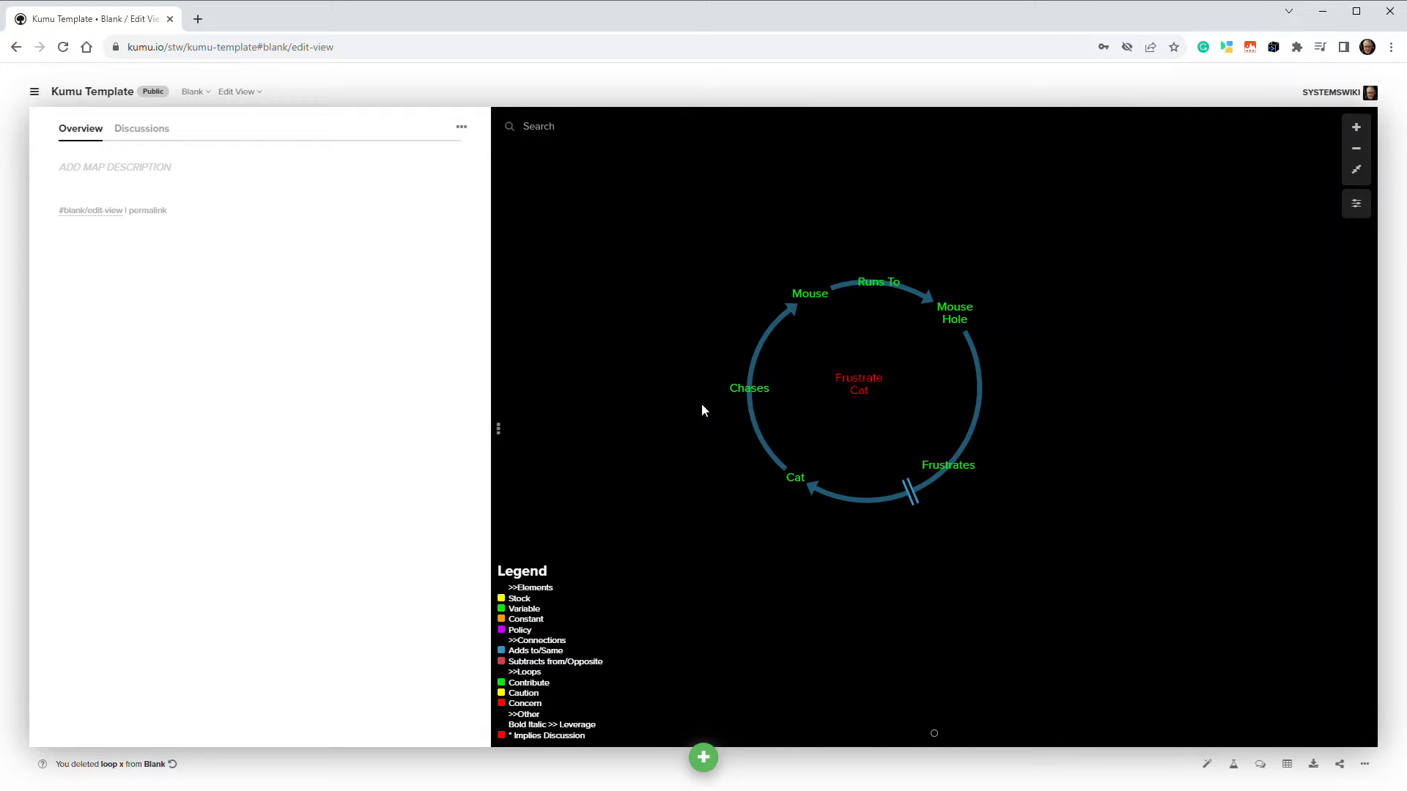
left_click(704, 759)
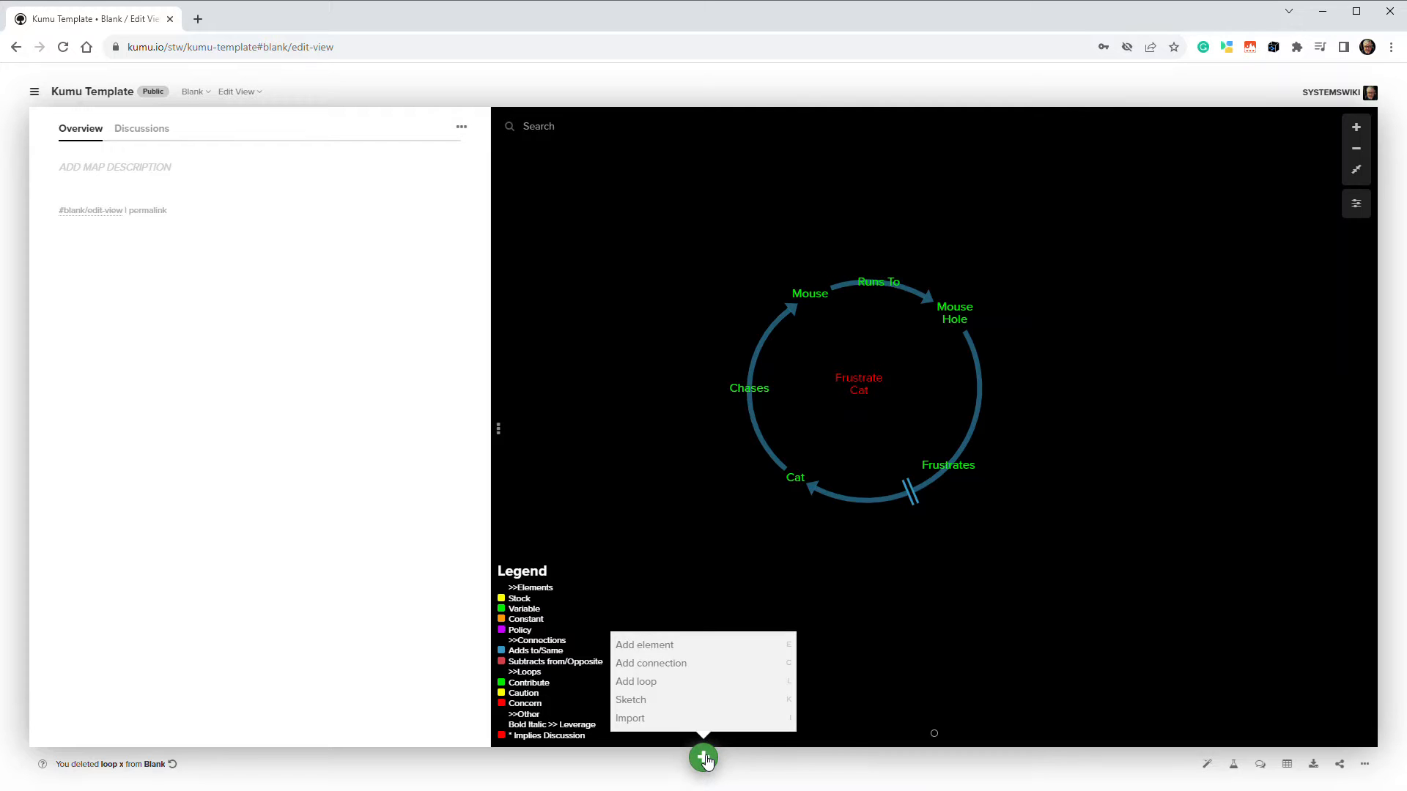
left_click(637, 680)
left_click(759, 725)
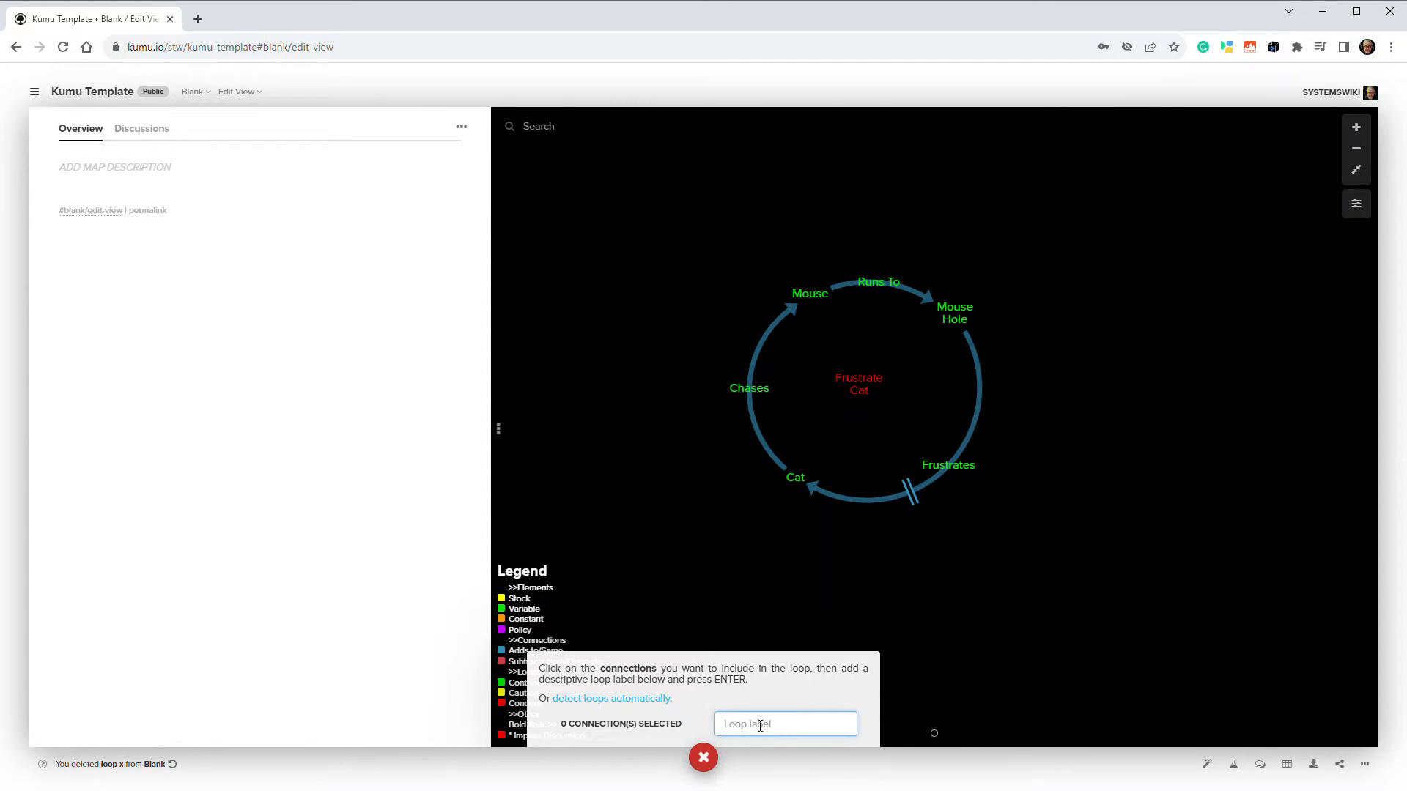
type("loop x")
key("BackSpace")
key("BackSpace")
key("BackSpace")
key("BackSpace")
left_click(703, 757)
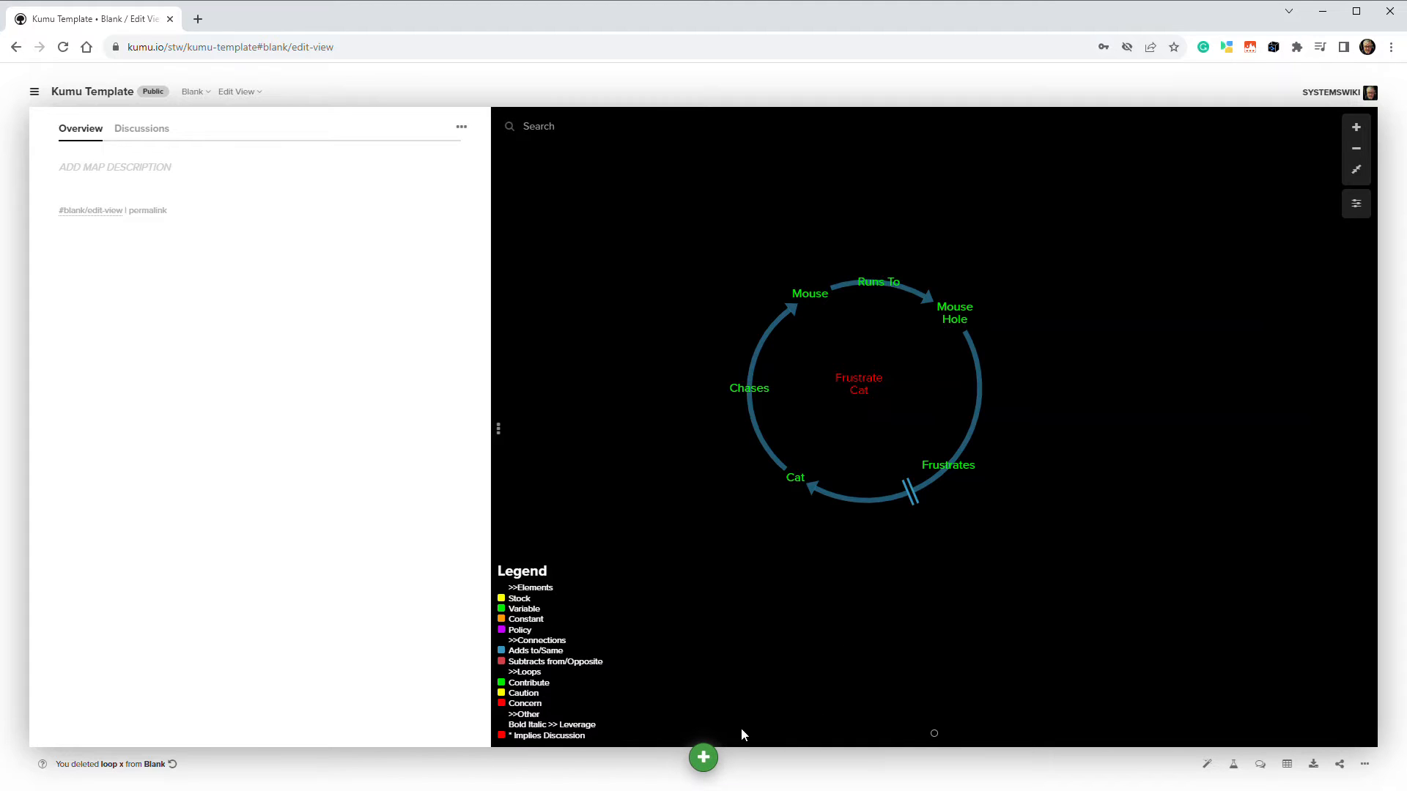
- Draw a connection from Mouse Hole to a new element labelled dummy, placed to its upper right
mouse_move(961, 311)
left_click_drag(959, 302, 1132, 265)
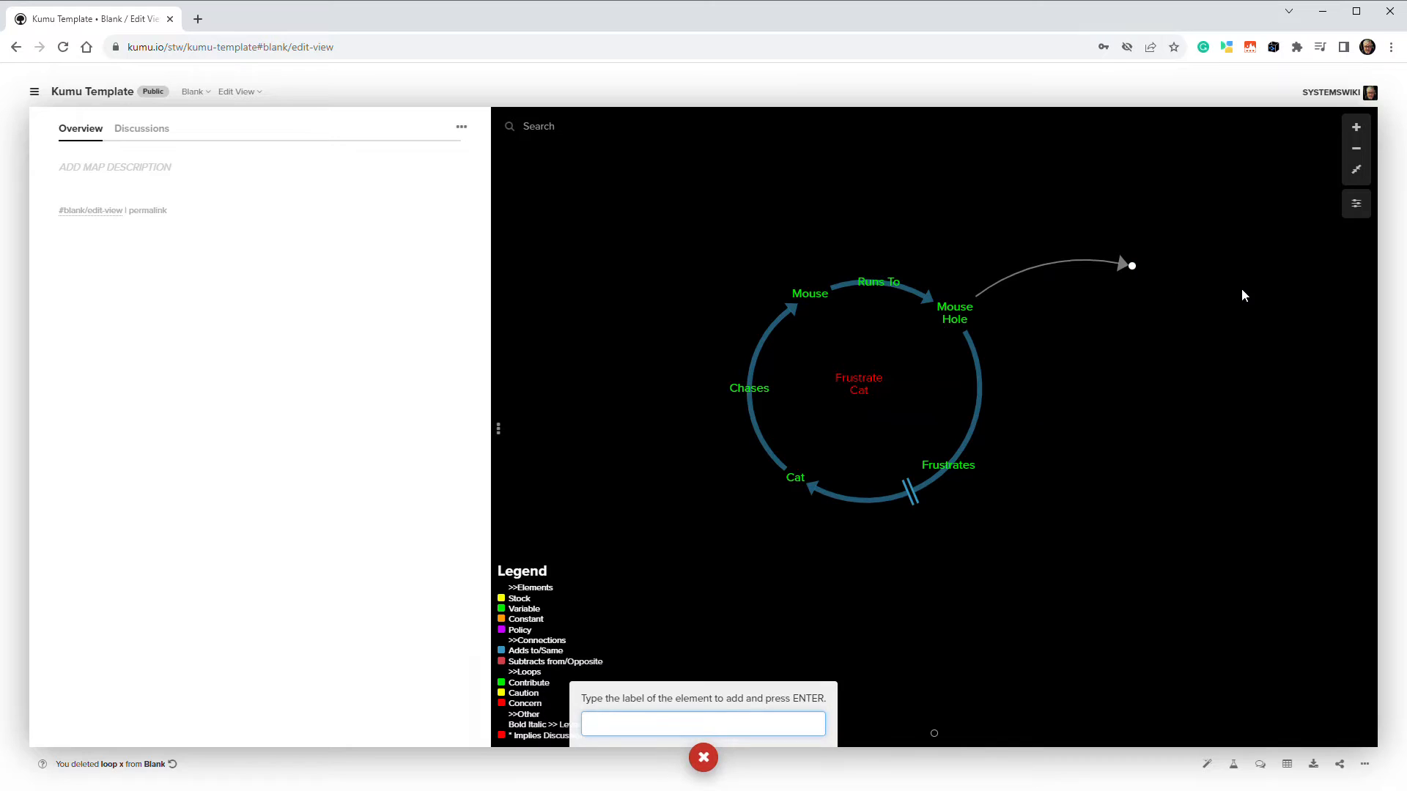
type("dummy")
key("Return")
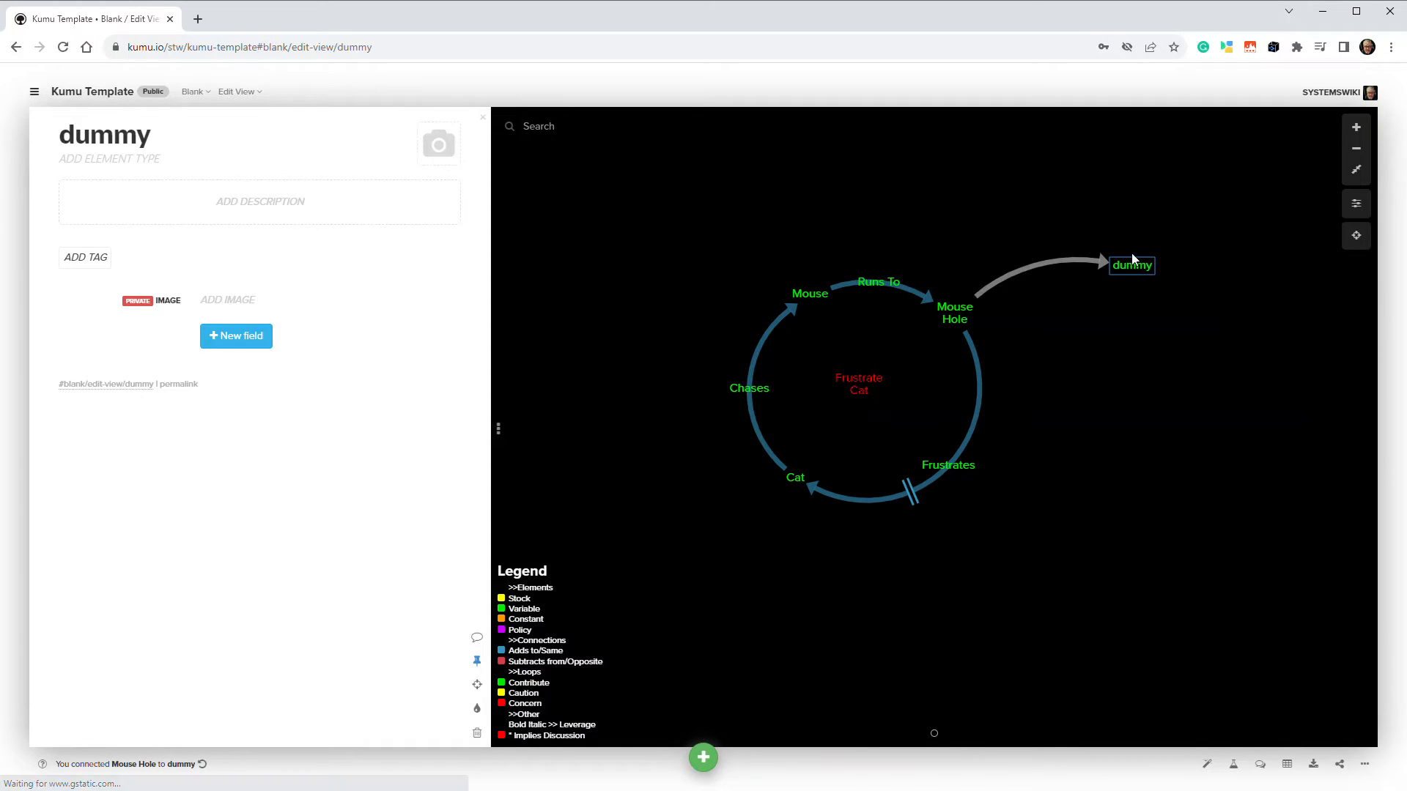
- Delete the dummy element from the map
mouse_move(1134, 270)
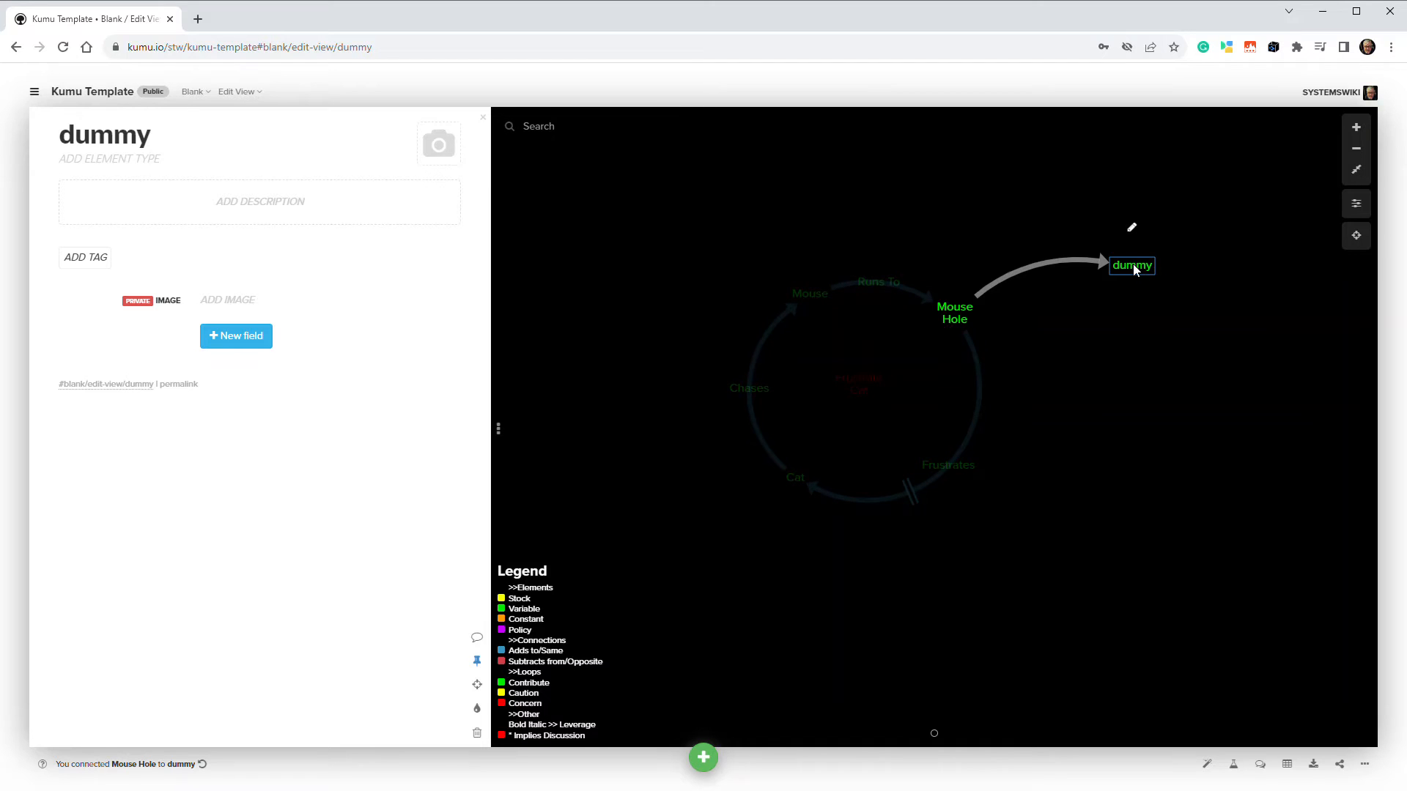
key("Delete")
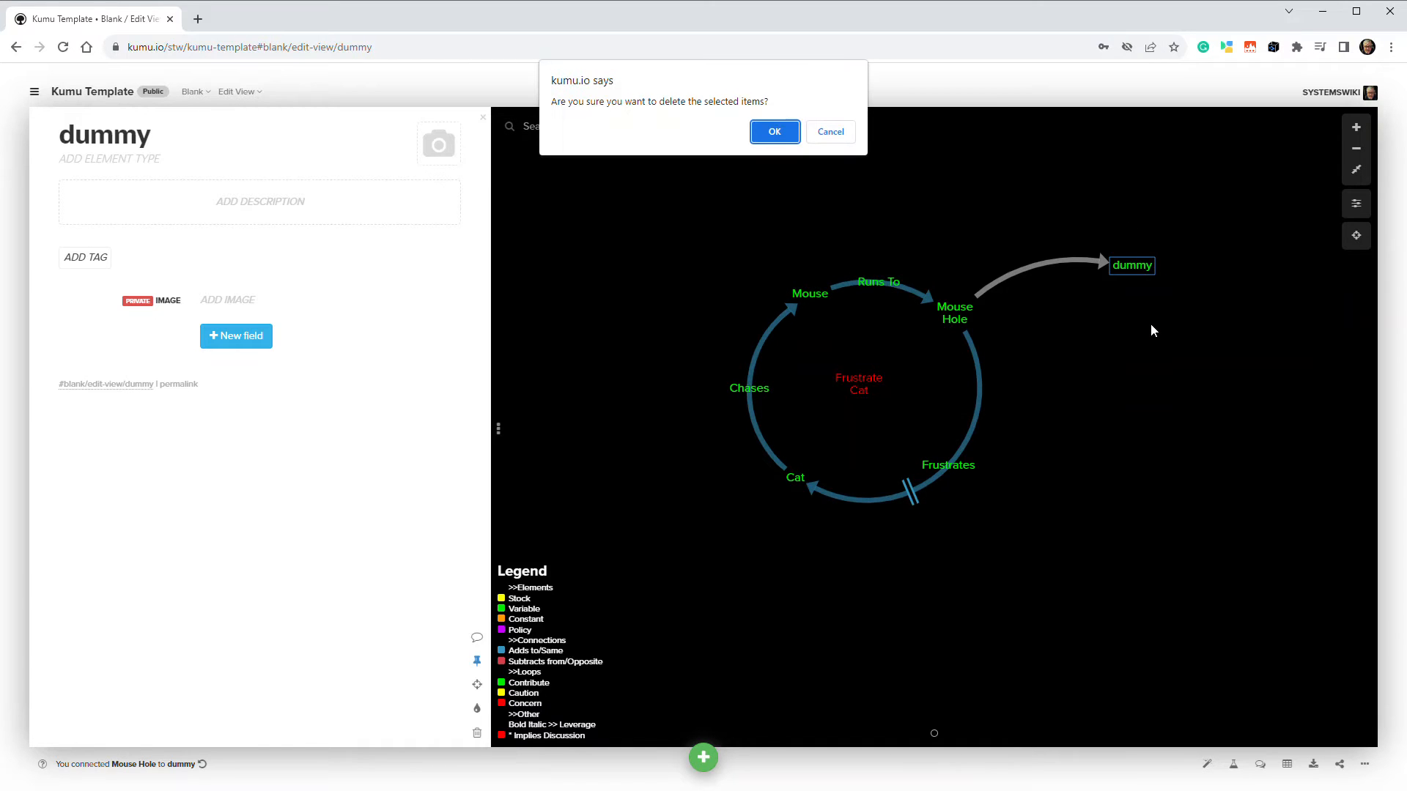
left_click(788, 133)
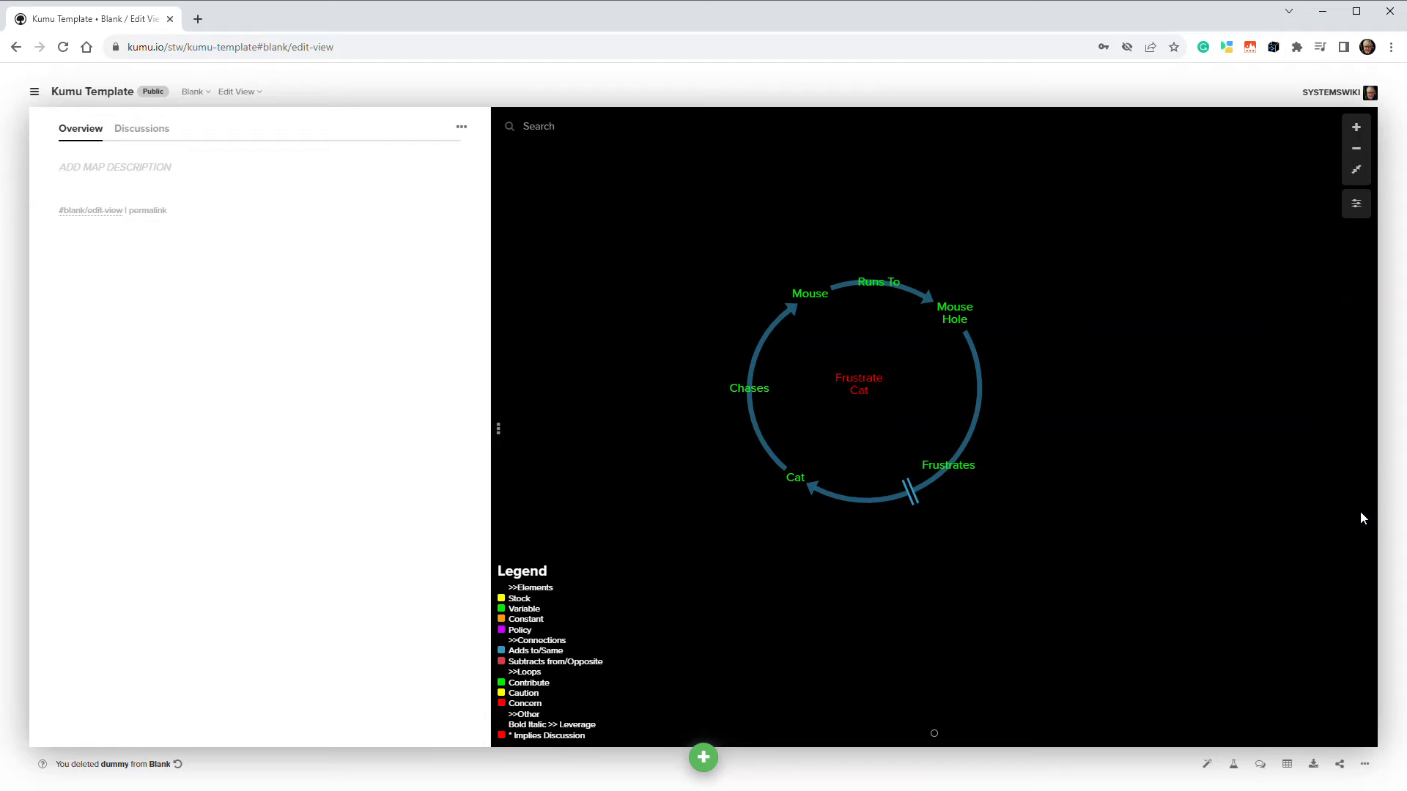
- Add the existing dummy element back, place it to the upper right of Mouse Hole, and connect Mouse Hole to it
left_click(703, 758)
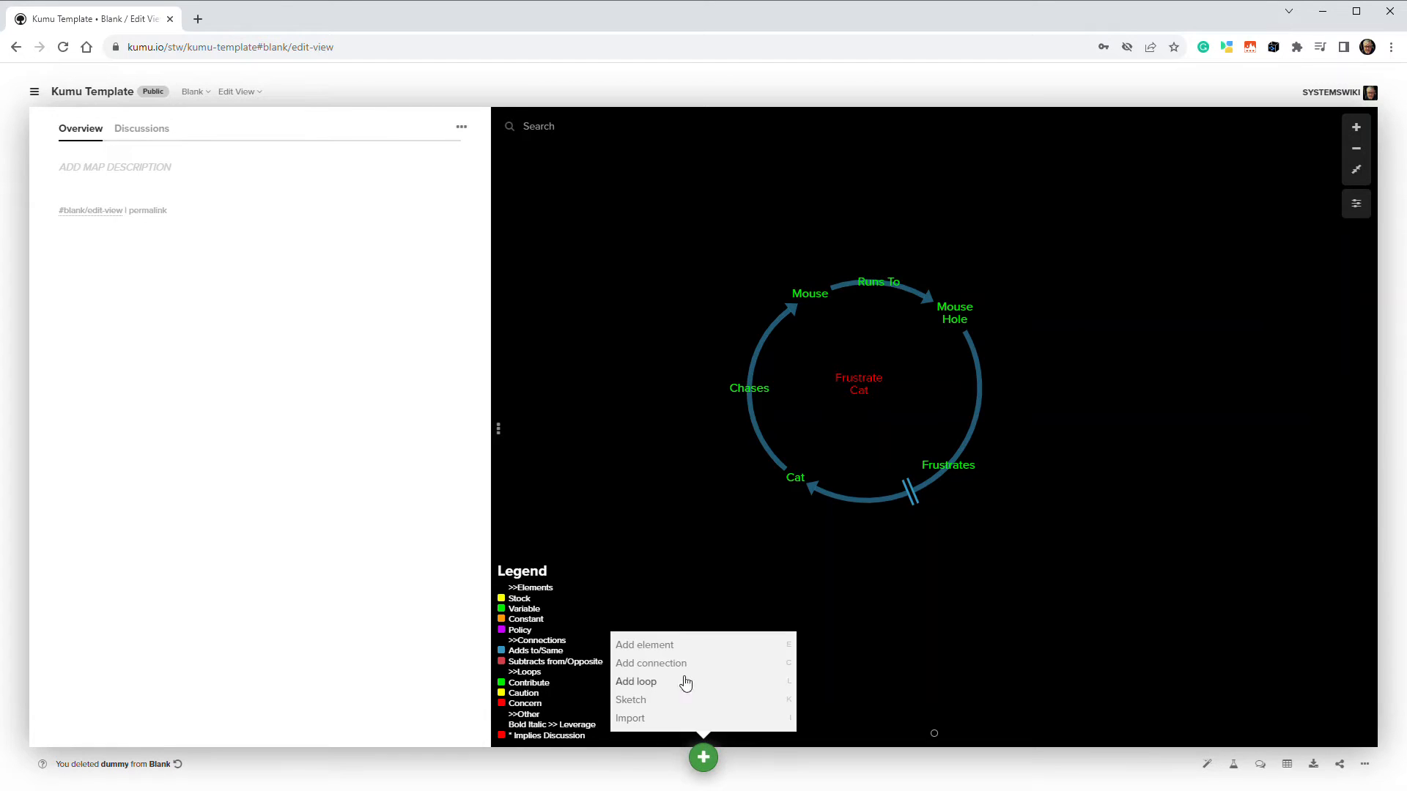
left_click(647, 646)
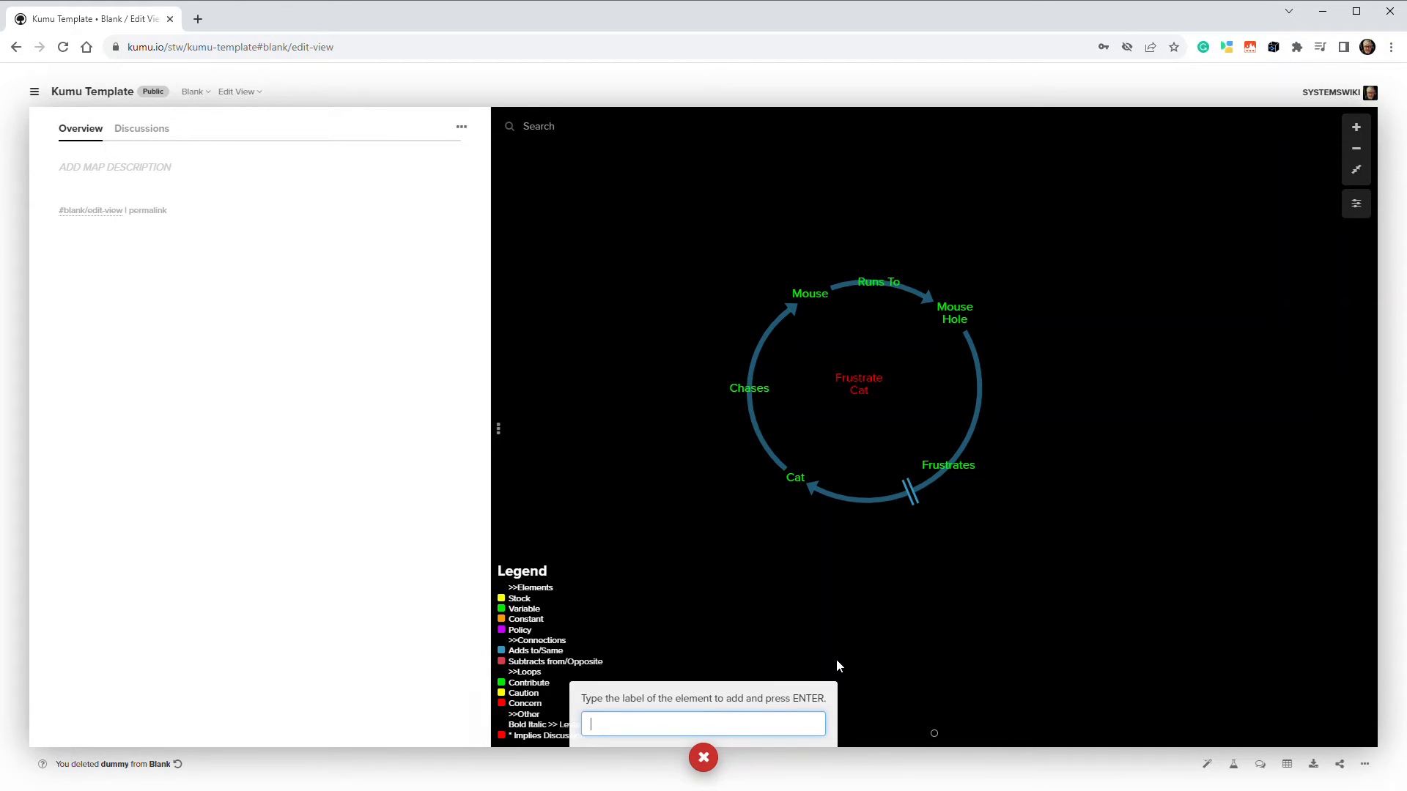
type("du")
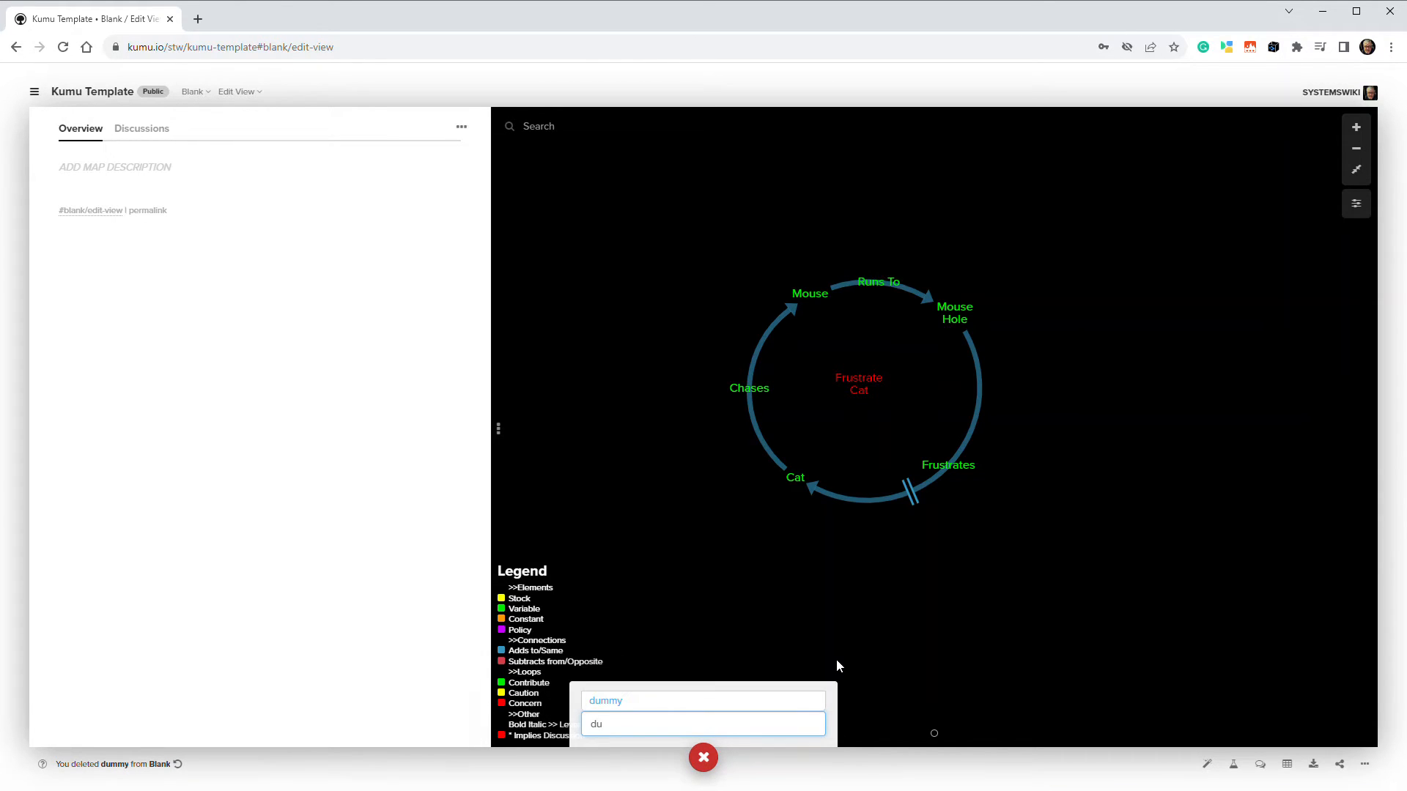
left_click(608, 701)
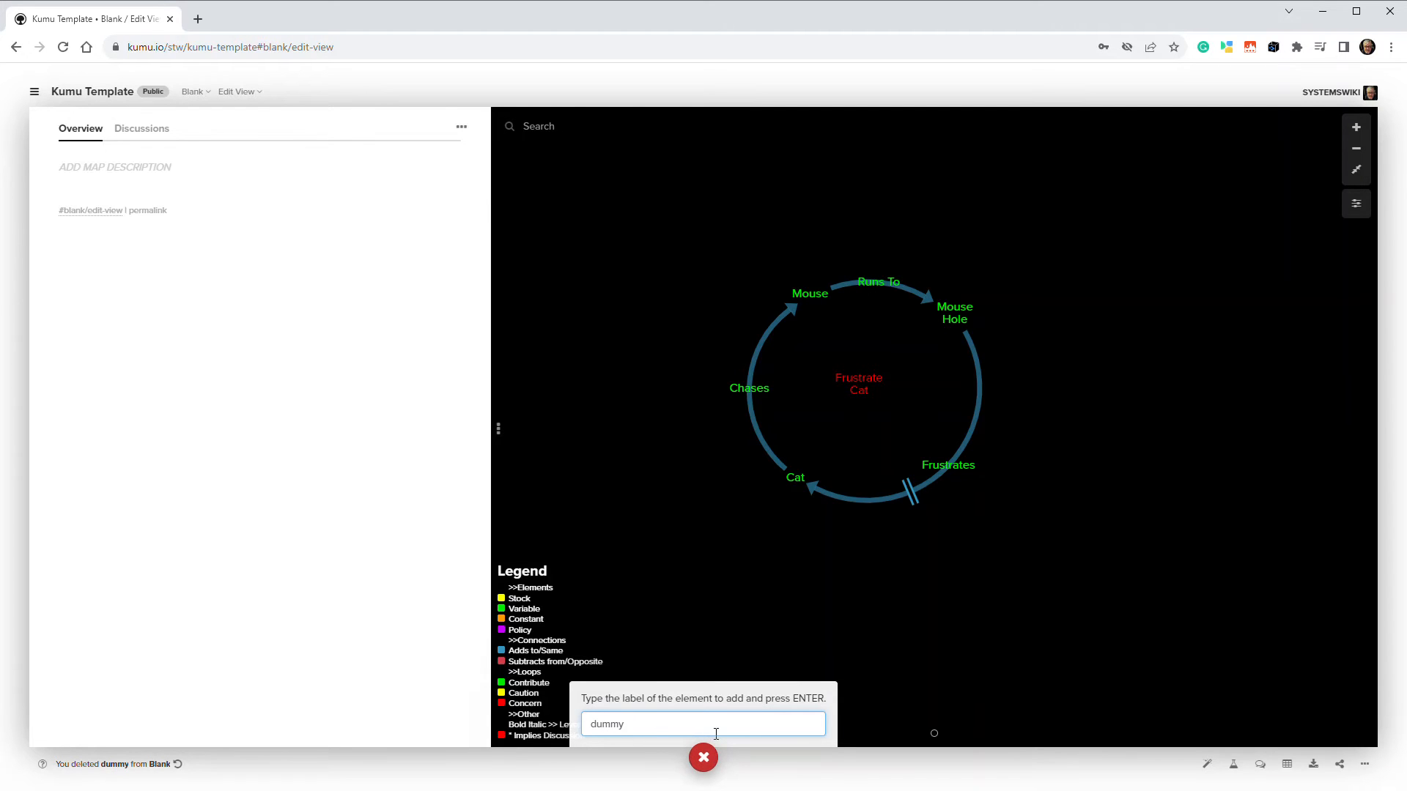
key("Return")
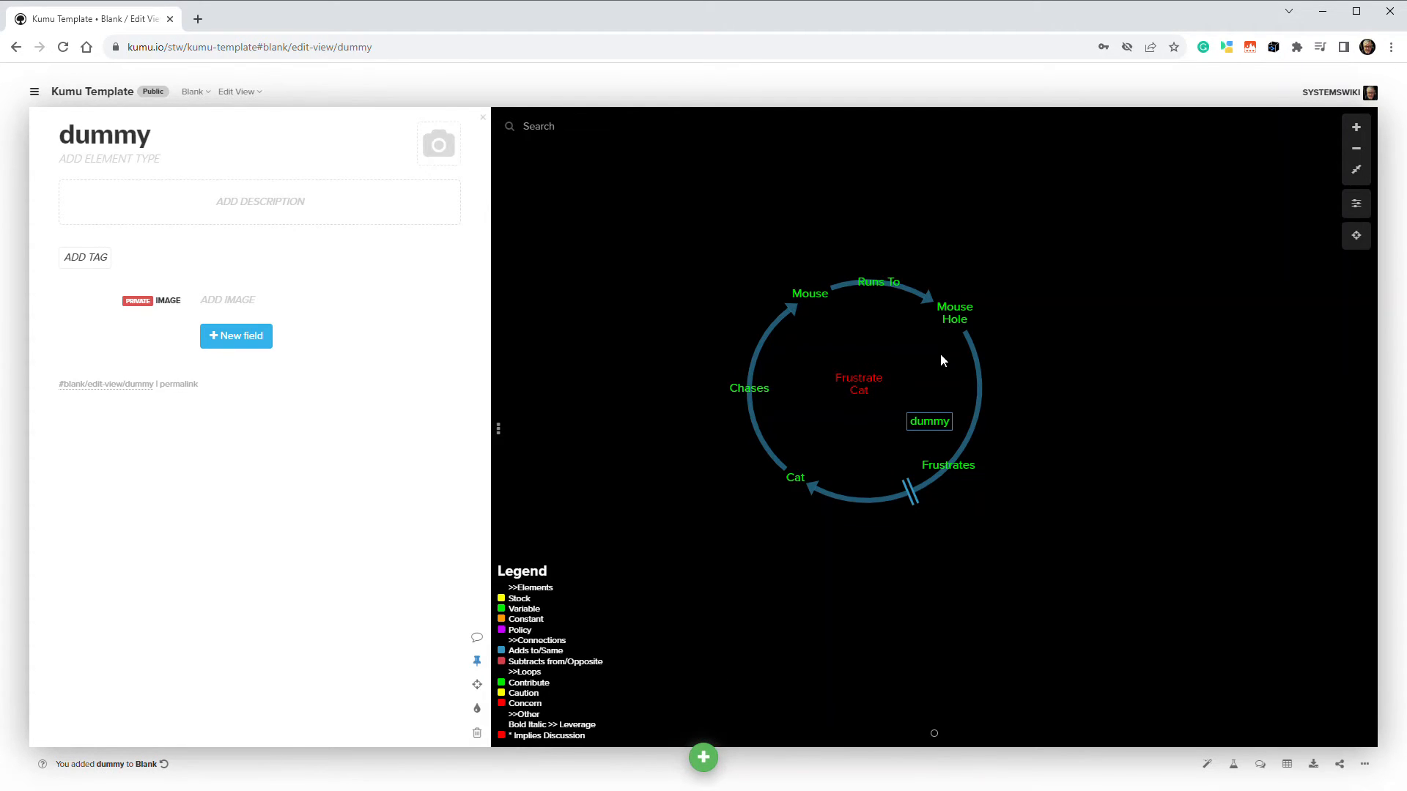
left_click_drag(930, 423, 1055, 305)
mouse_move(960, 317)
left_mouse_down()
mouse_move(998, 286)
mouse_move(1061, 285)
left_mouse_up()
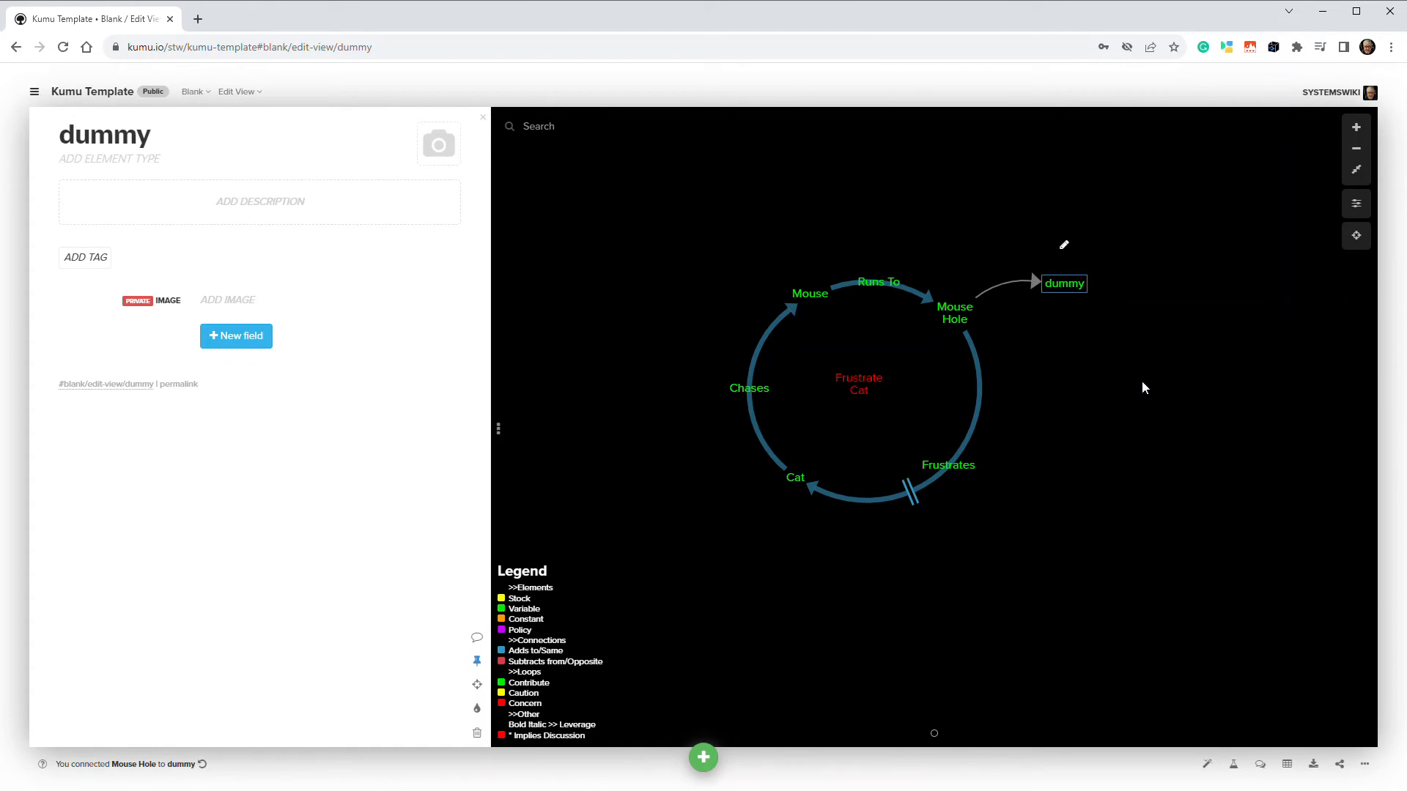